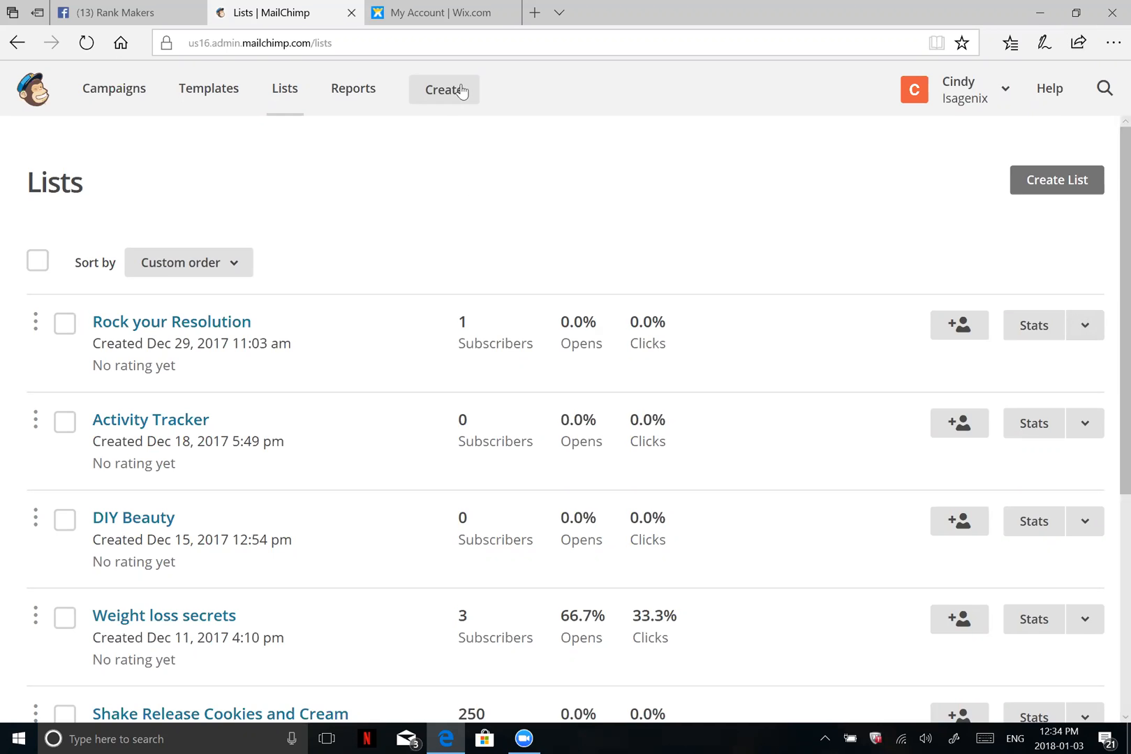
# Start a brand-new list and name it 'Using Mailchimp'.
pyautogui.click(1071, 185)
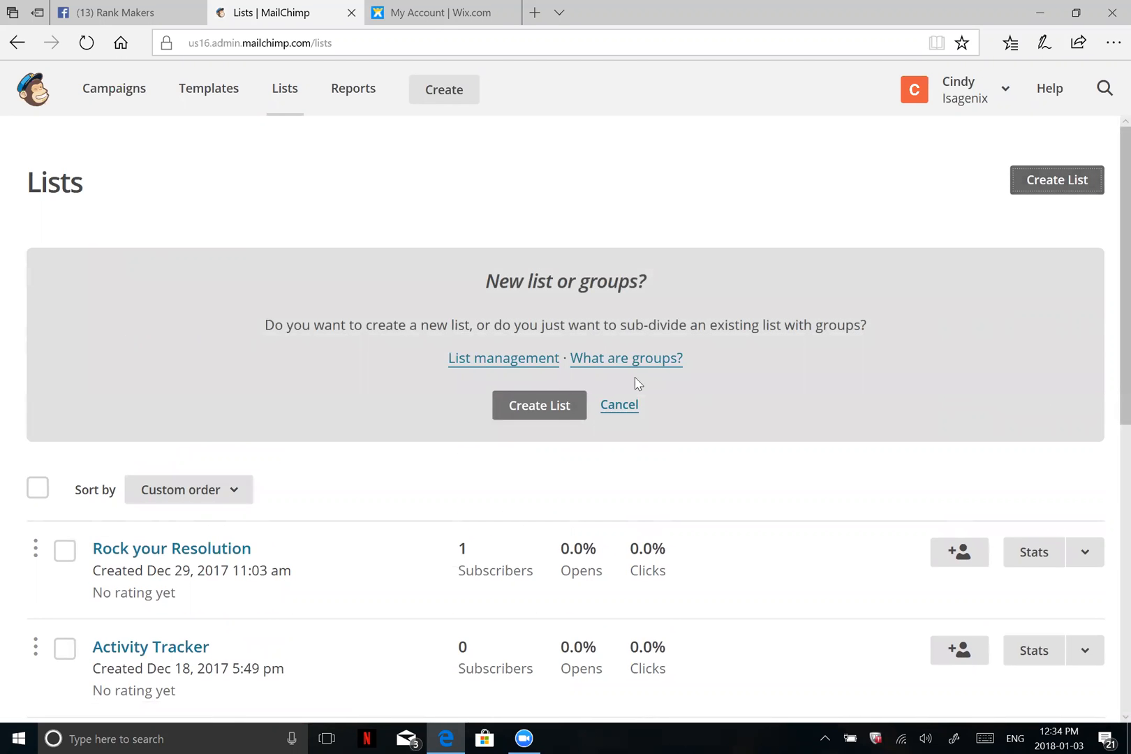
pyautogui.click(555, 407)
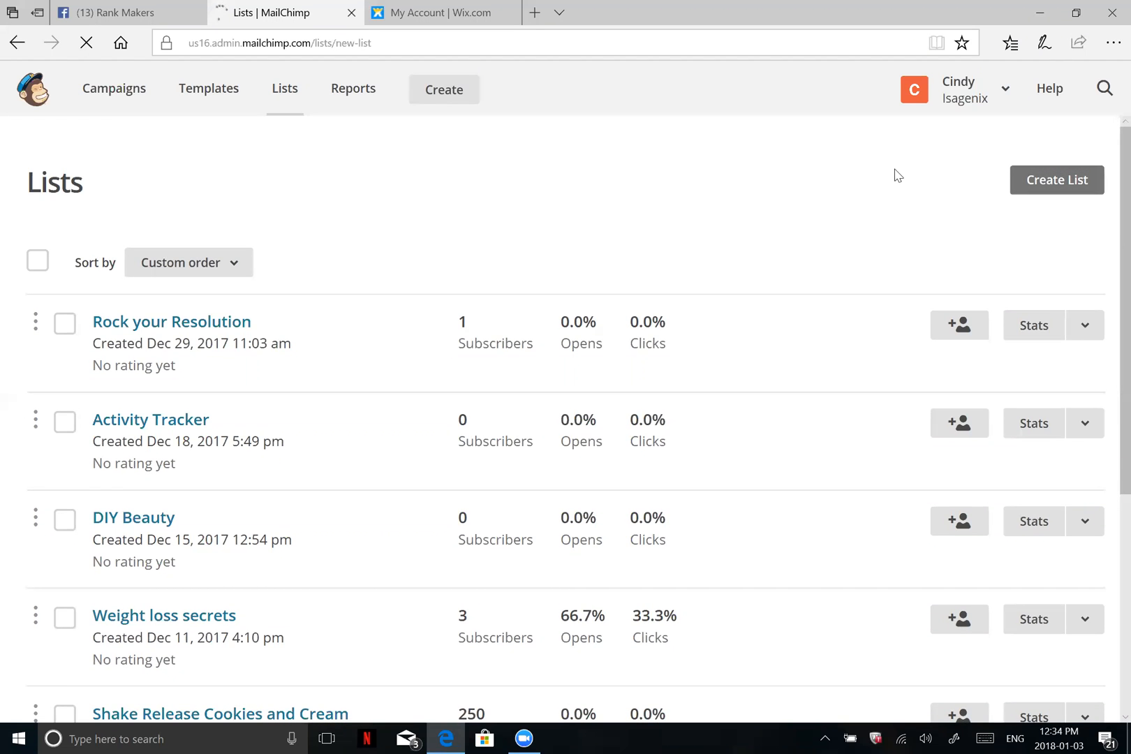
pyautogui.click(360, 333)
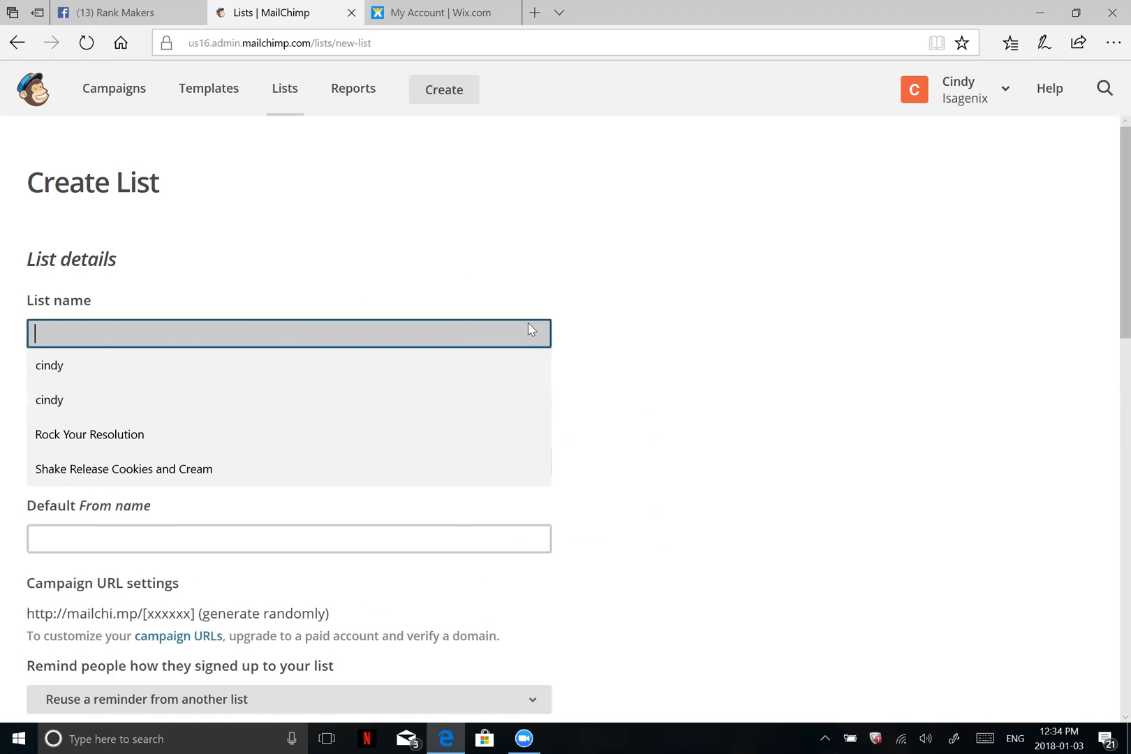
pyautogui.write('Using Mail')
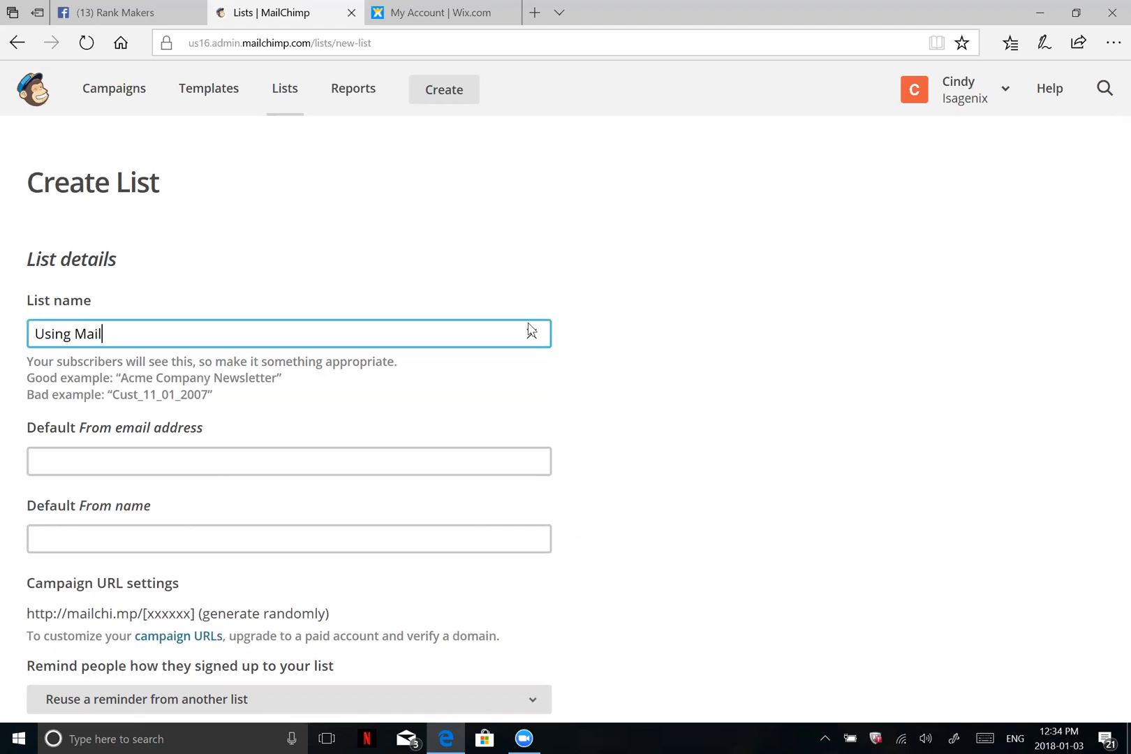
pyautogui.write('chimp')
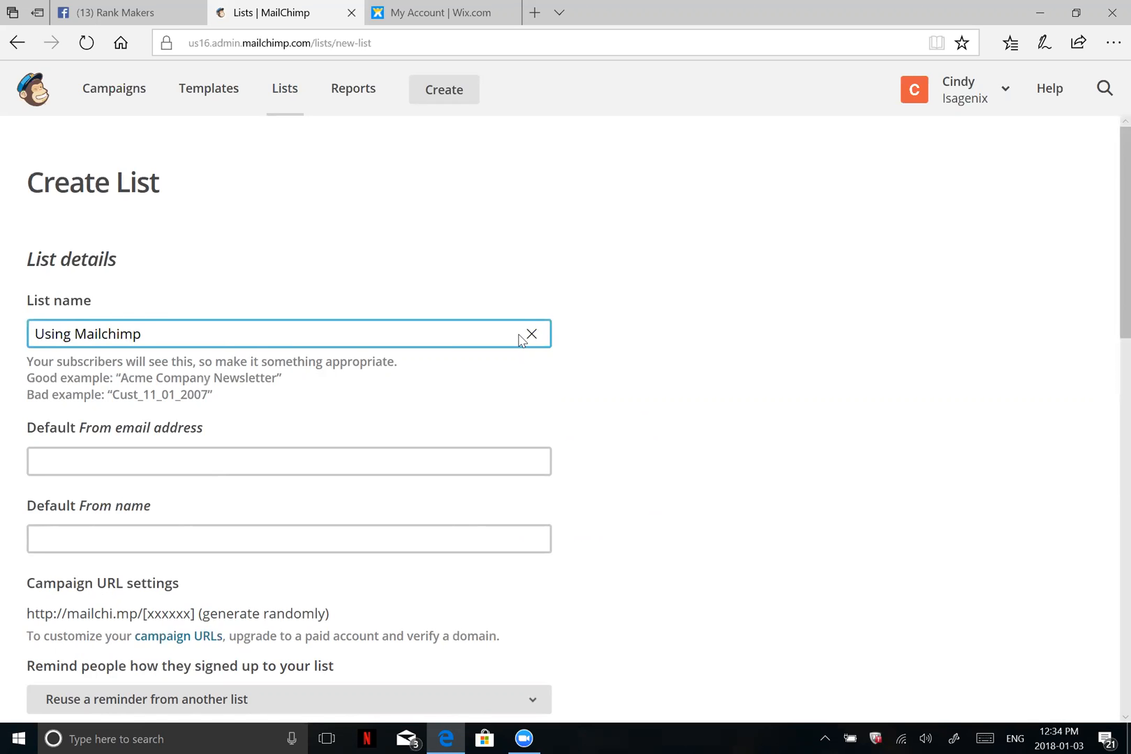
# Fill in the default from email address and from name using saved suggestions.
pyautogui.scroll(-4, 519, 340)
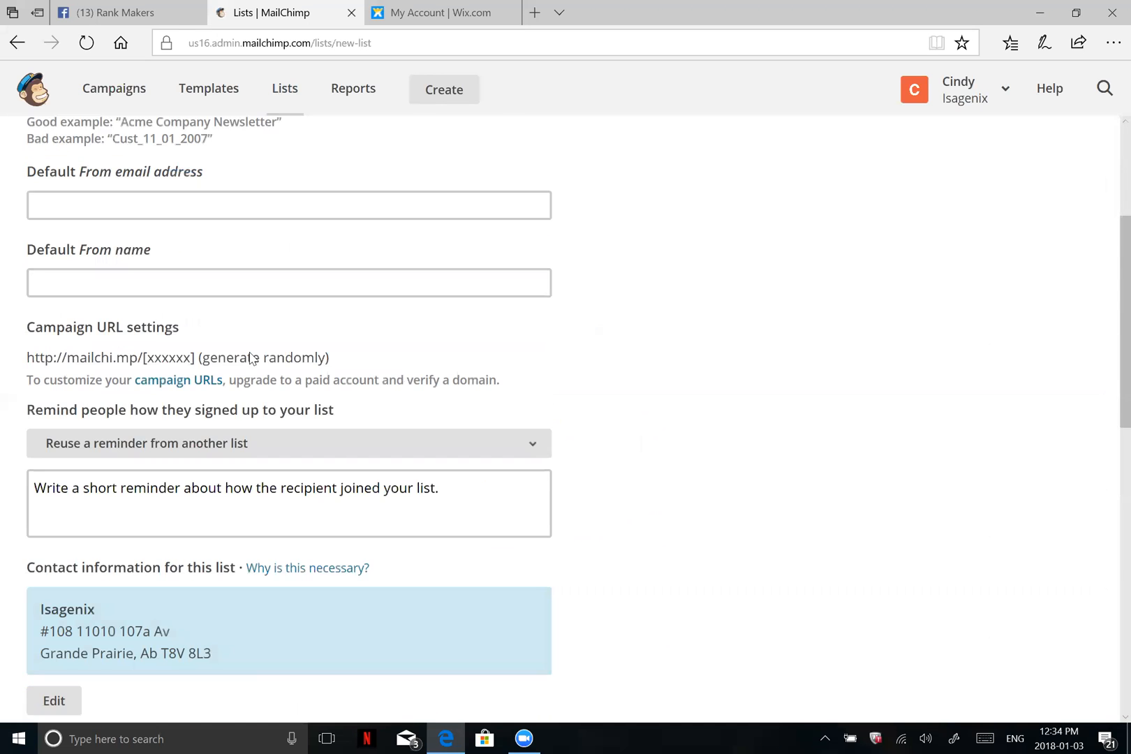
pyautogui.click(289, 189)
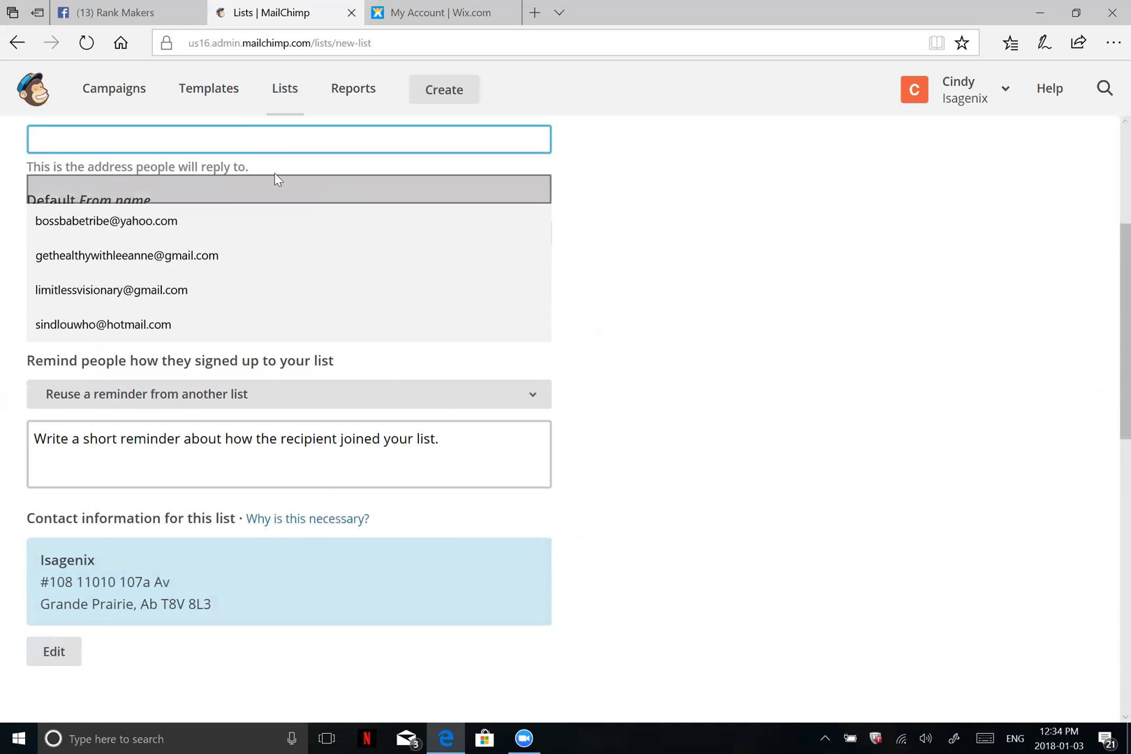
pyautogui.click(243, 324)
pyautogui.scroll(-4, 747, 267)
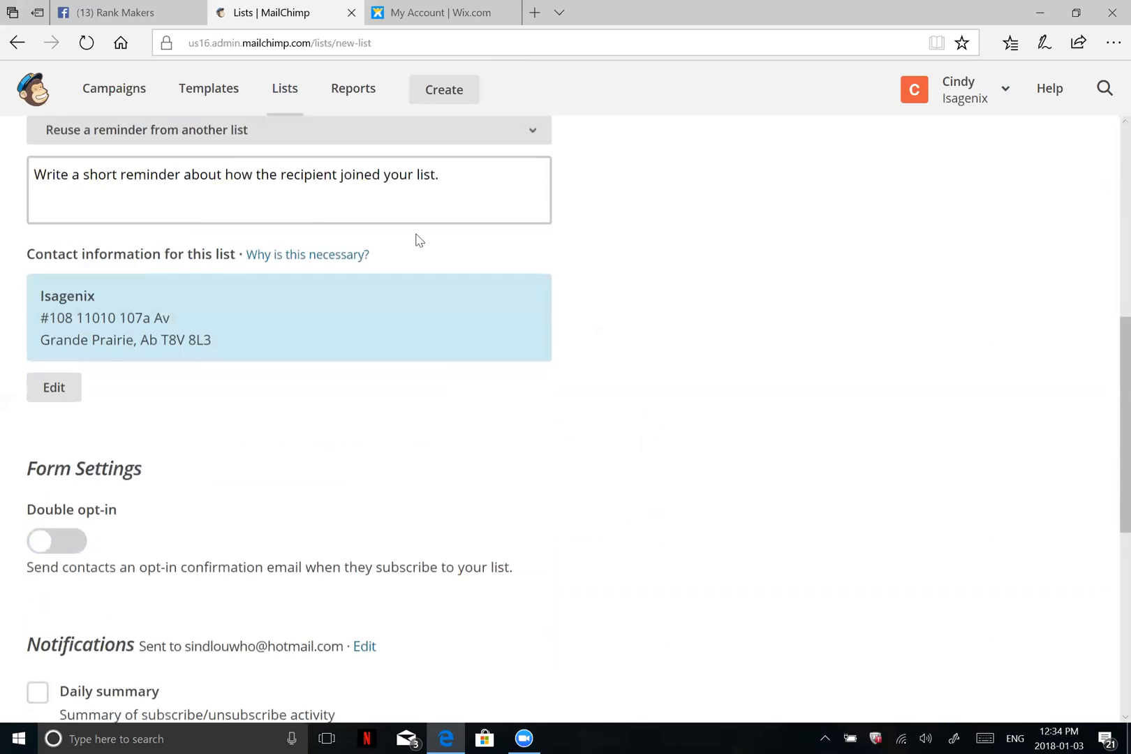
pyautogui.scroll(3, 417, 241)
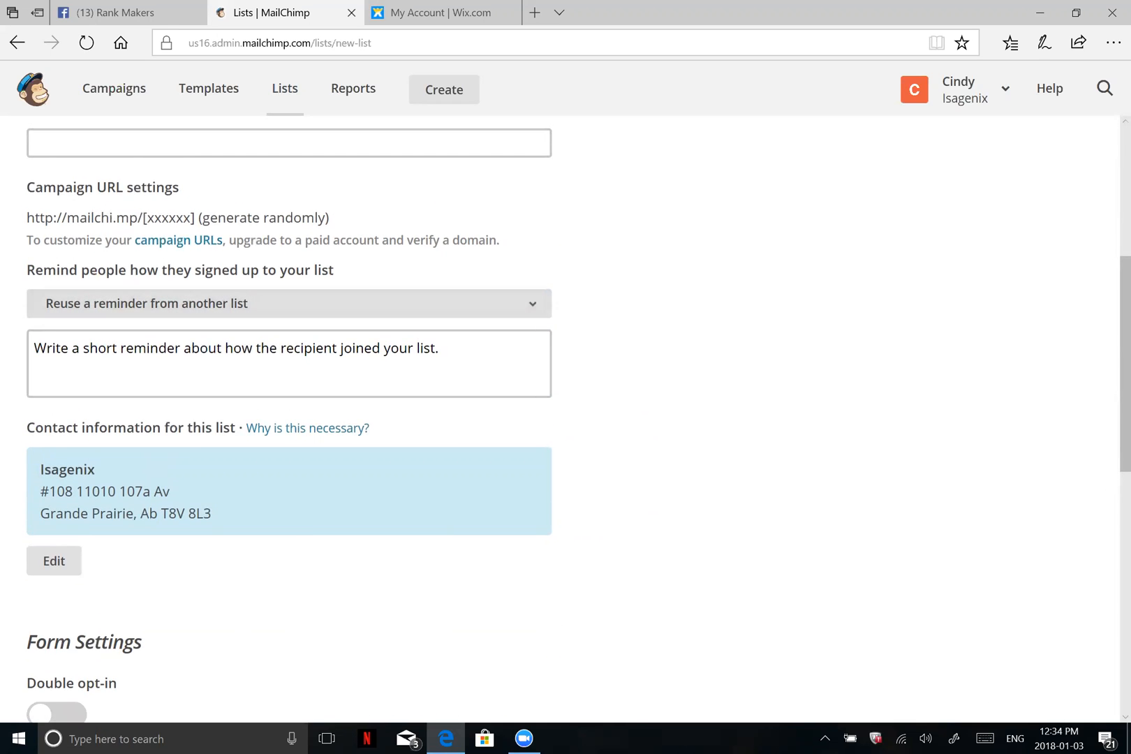
pyautogui.scroll(1, 165, 167)
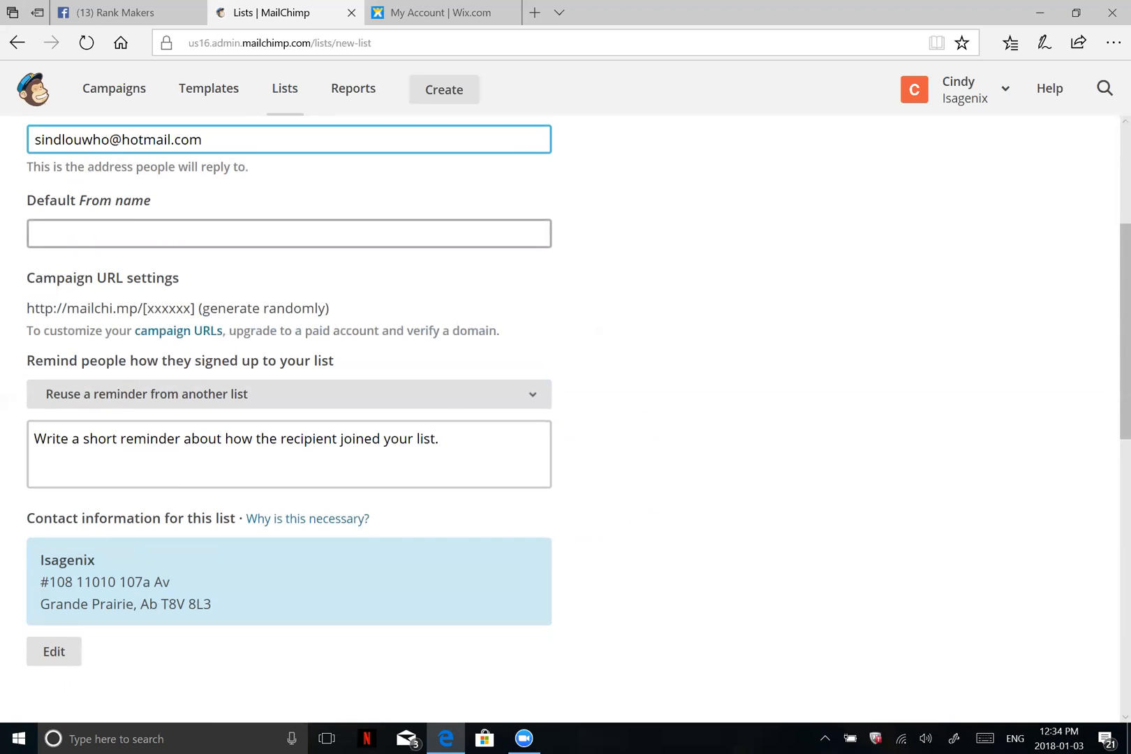
pyautogui.click(102, 235)
pyautogui.click(97, 274)
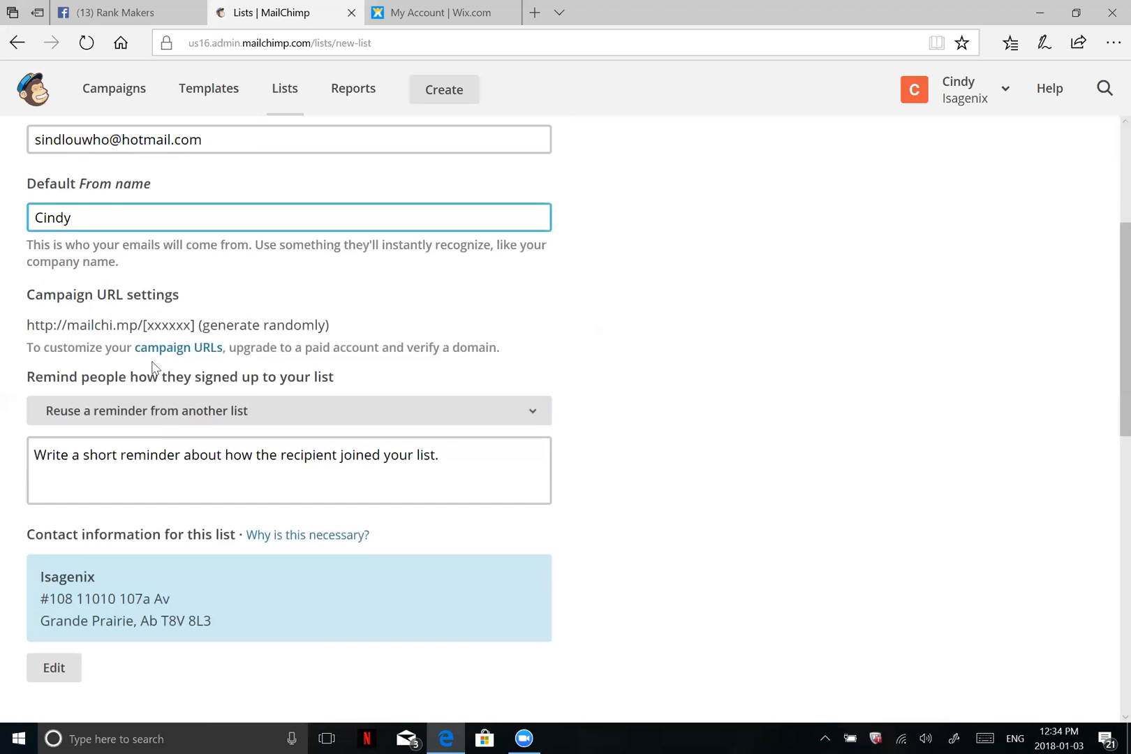
pyautogui.scroll(-3, 742, 222)
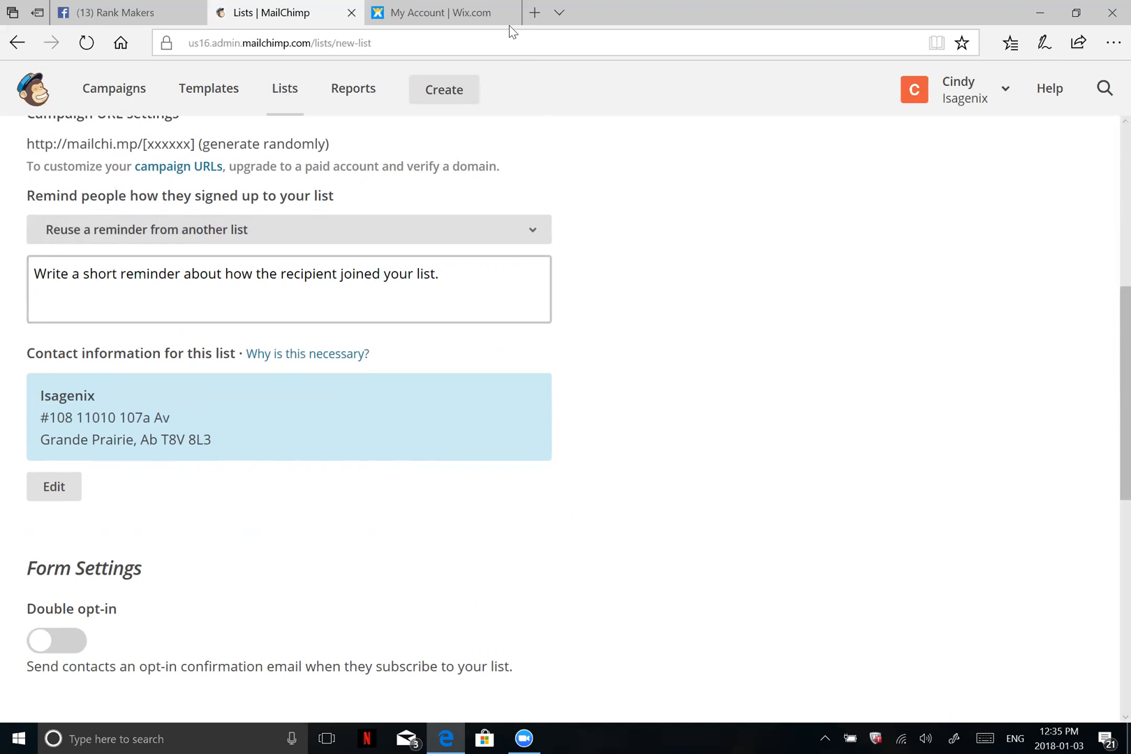
# Enter the signup reminder 'Use Mailchimp to create email lists!' without reusing an existing reminder.
pyautogui.click(374, 230)
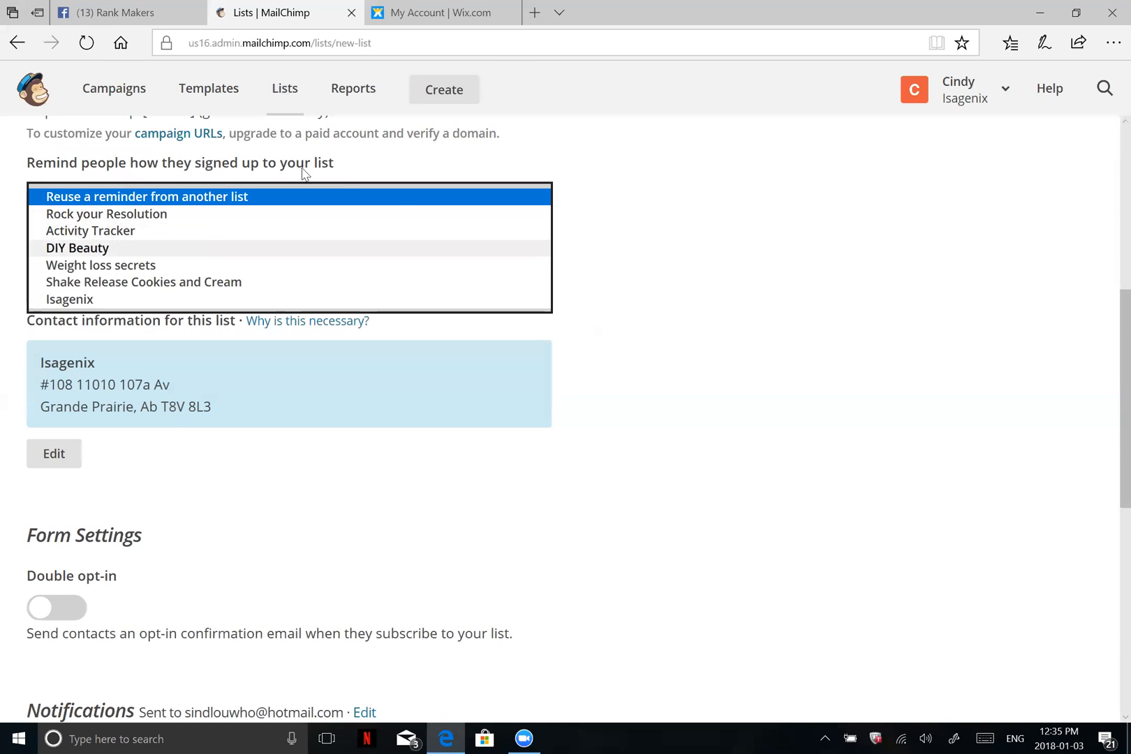
pyautogui.click(700, 229)
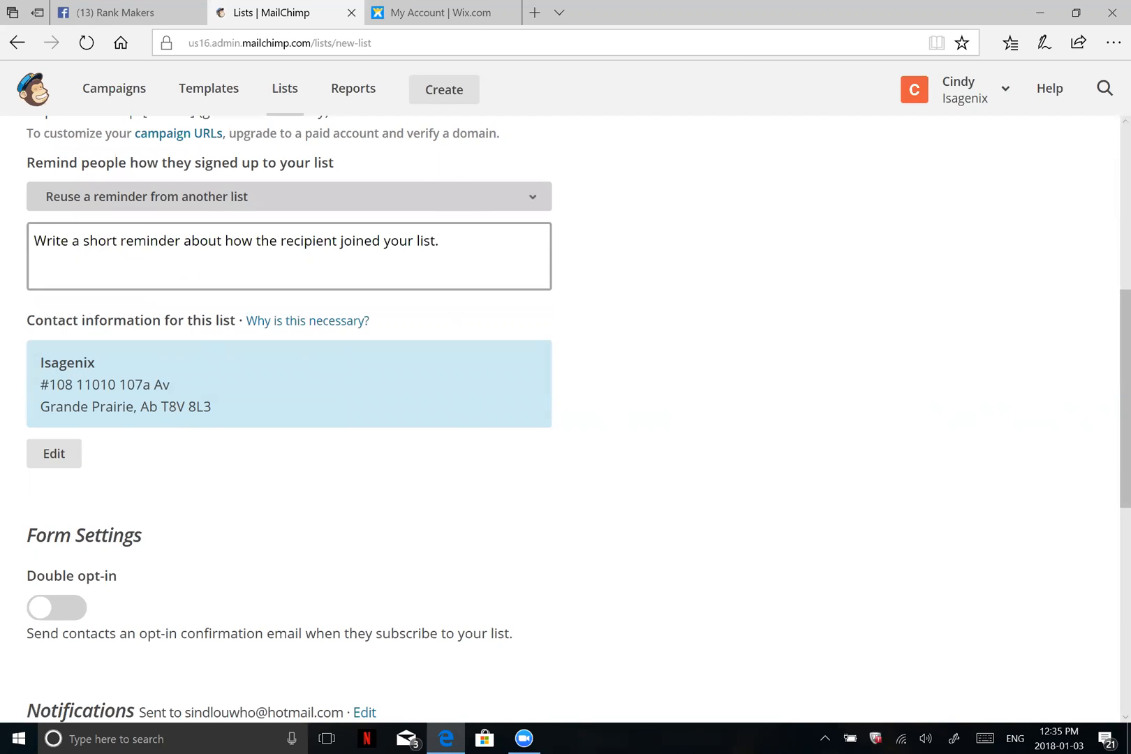
pyautogui.click(391, 256)
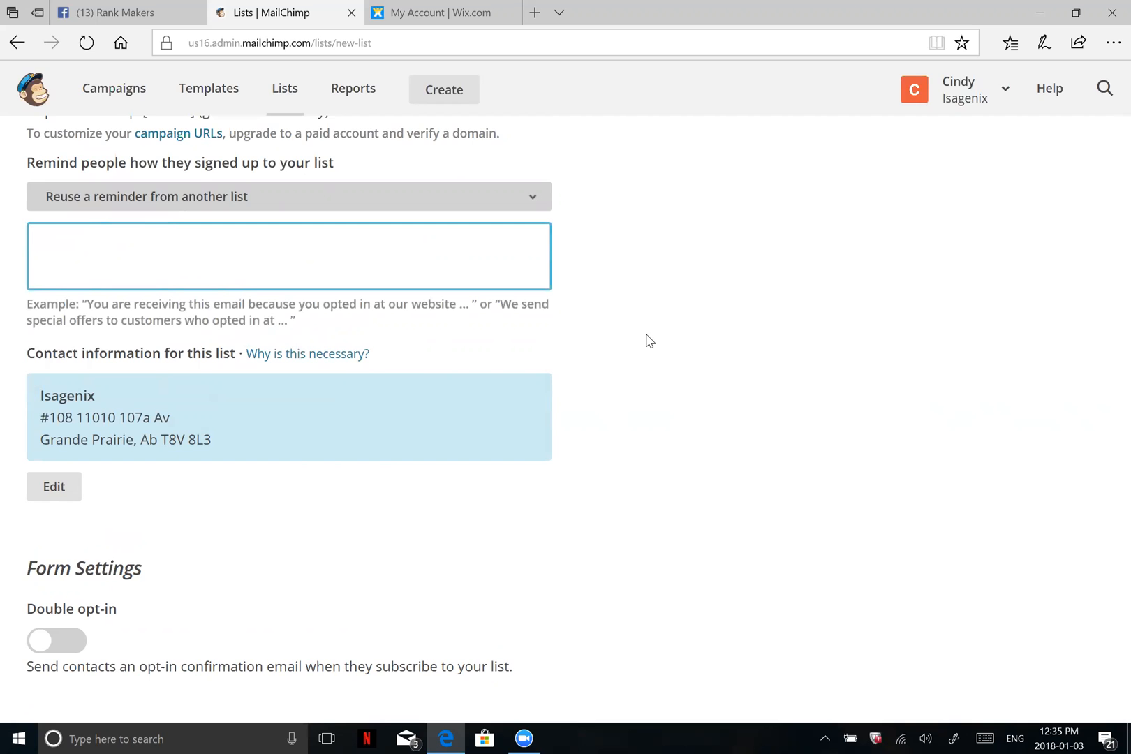
pyautogui.write('Use Mail')
pyautogui.press('BackSpace')
pyautogui.write('chipo')
pyautogui.press('BackSpace')
pyautogui.press('BackSpace')
pyautogui.write('mp to creat')
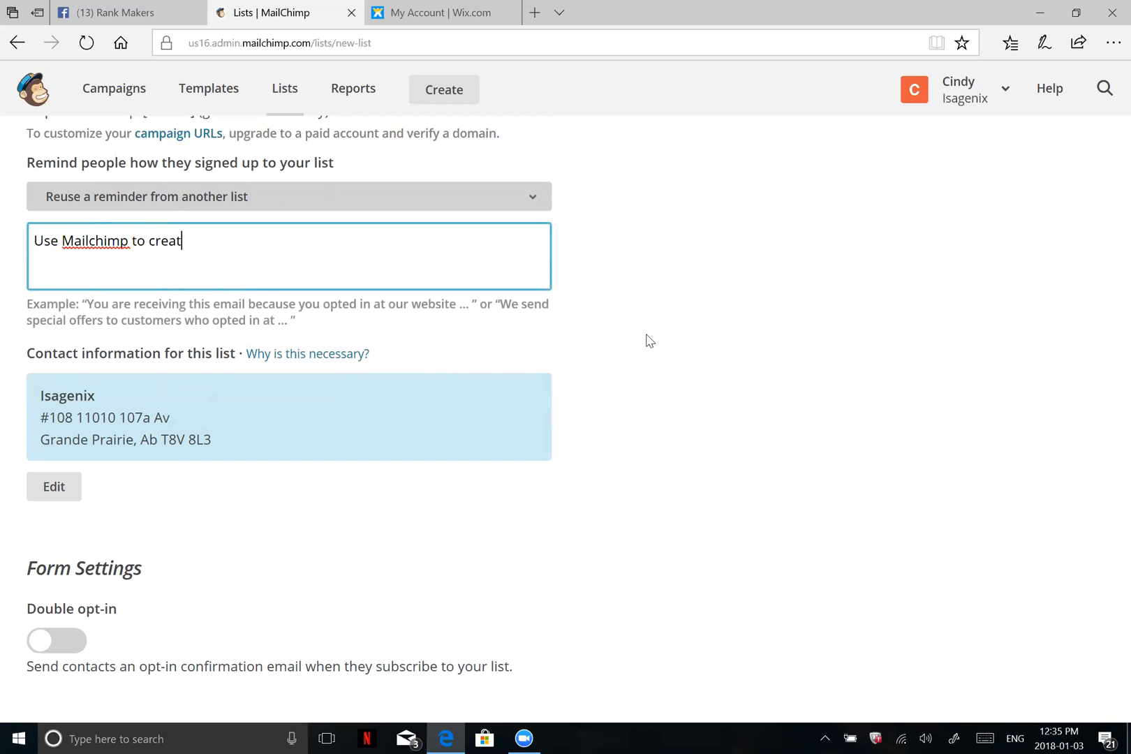
pyautogui.write('e email lists!')
pyautogui.scroll(-1, 197, 263)
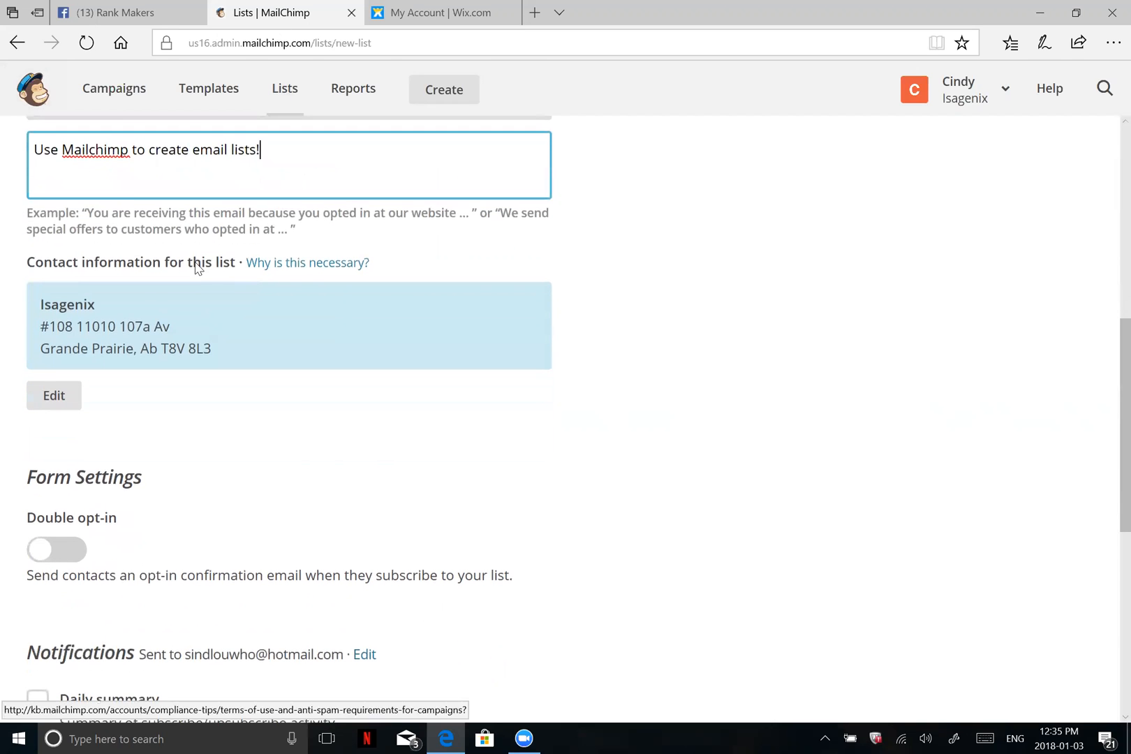
pyautogui.scroll(-1, 438, 229)
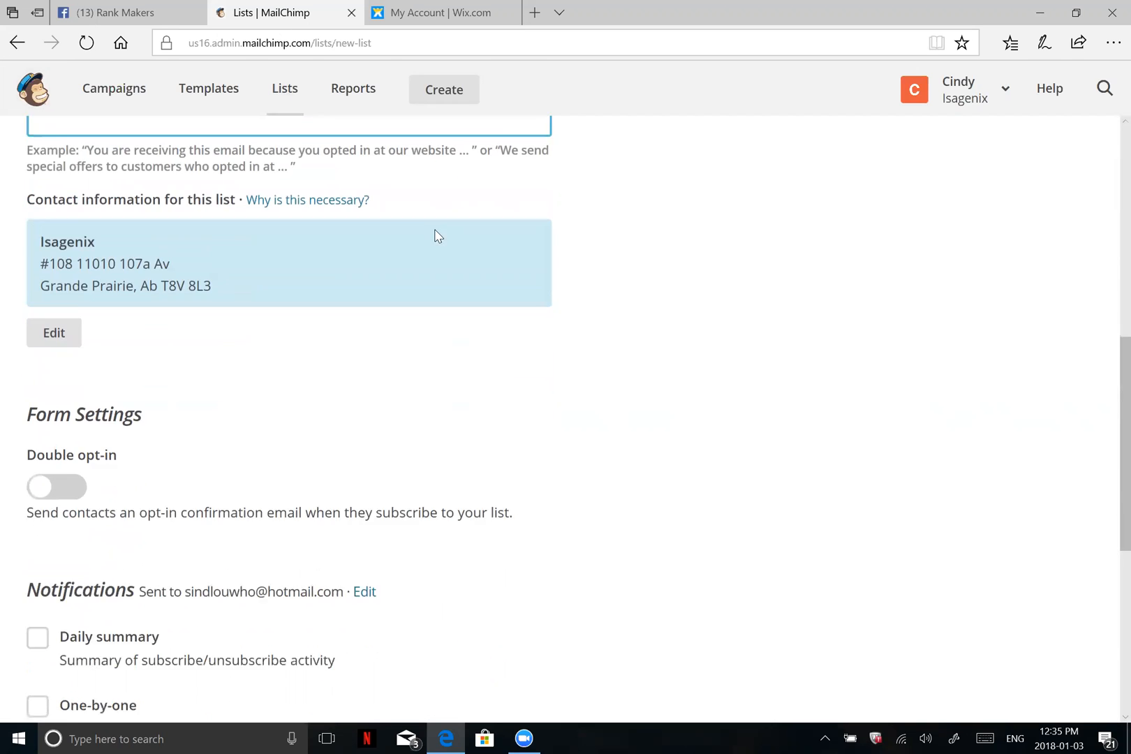
pyautogui.scroll(-4, 67, 331)
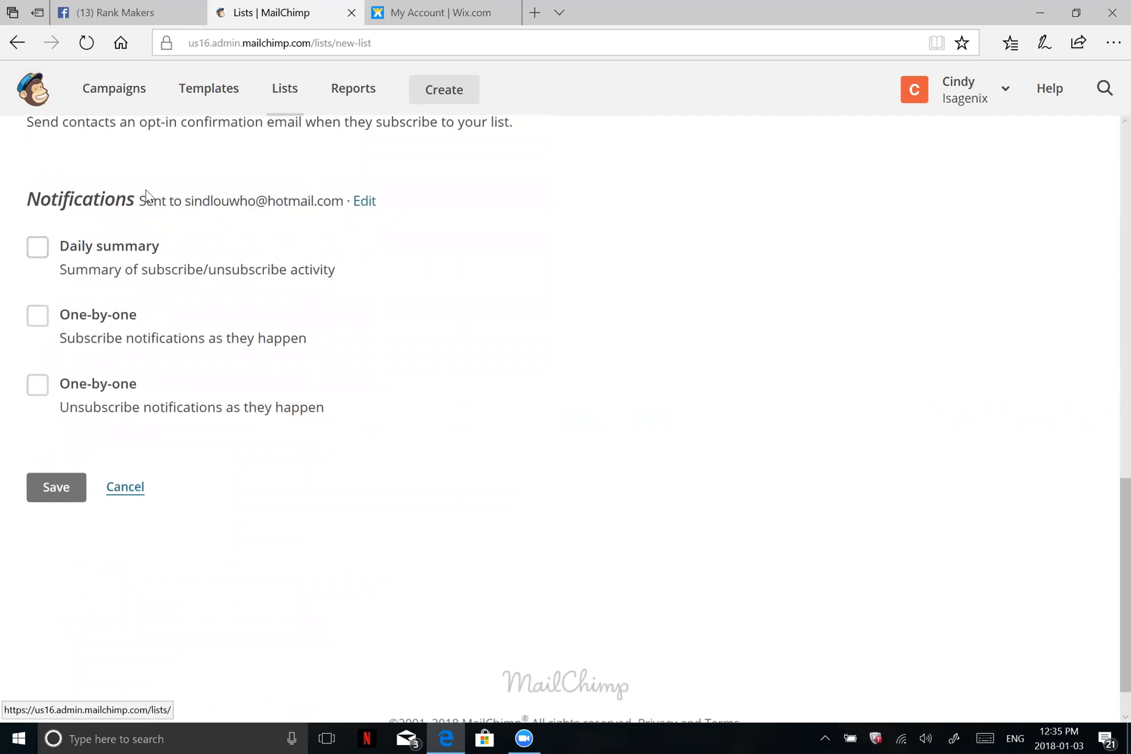
pyautogui.scroll(3, 81, 238)
pyautogui.scroll(-4, 141, 291)
# Save the Using Mailchimp list and go to its signup forms from the Lists page.
pyautogui.click(68, 436)
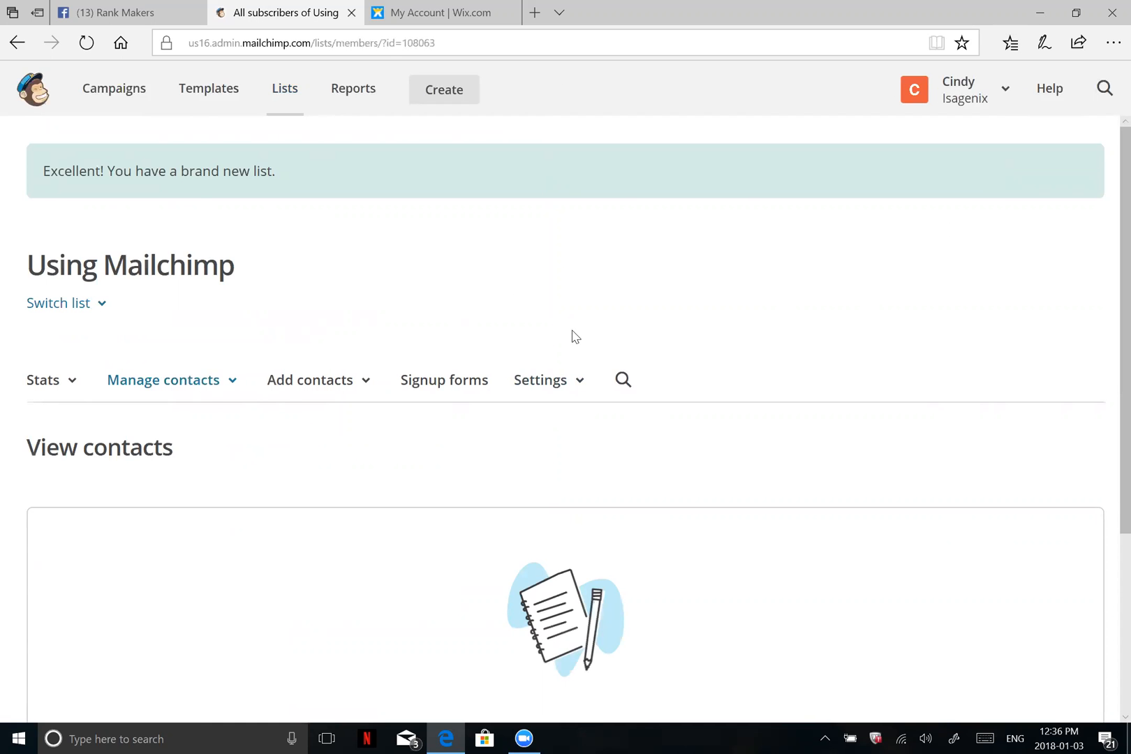
pyautogui.click(297, 78)
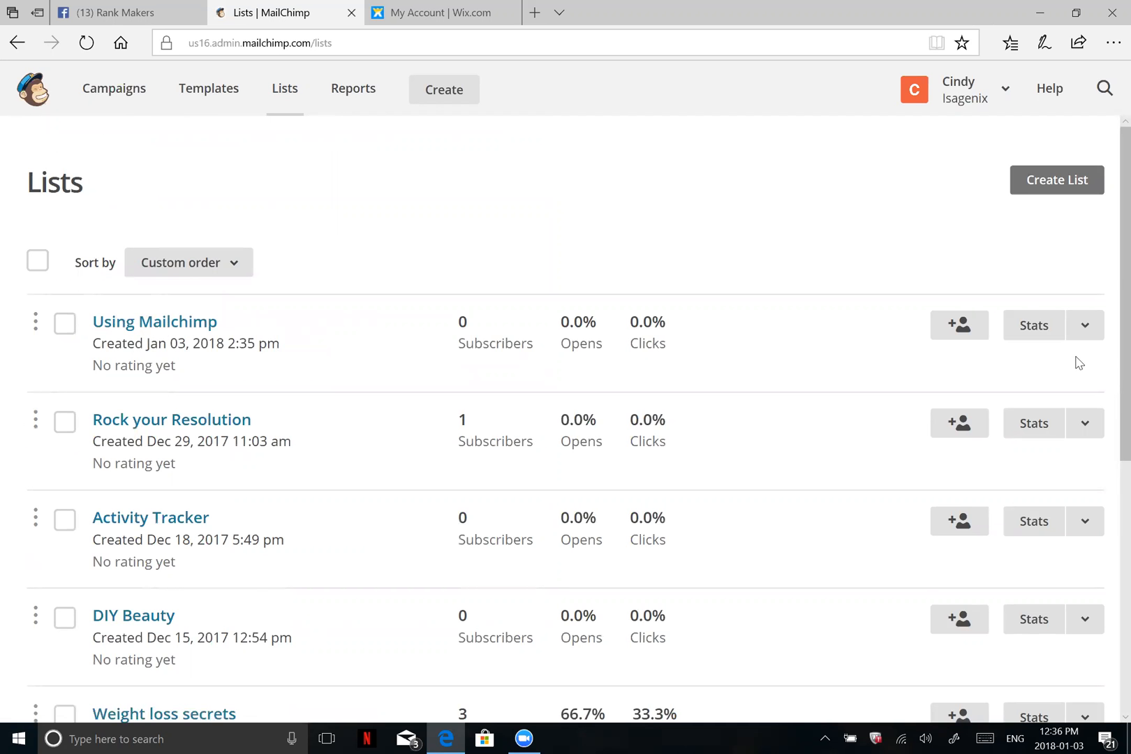
pyautogui.click(1087, 326)
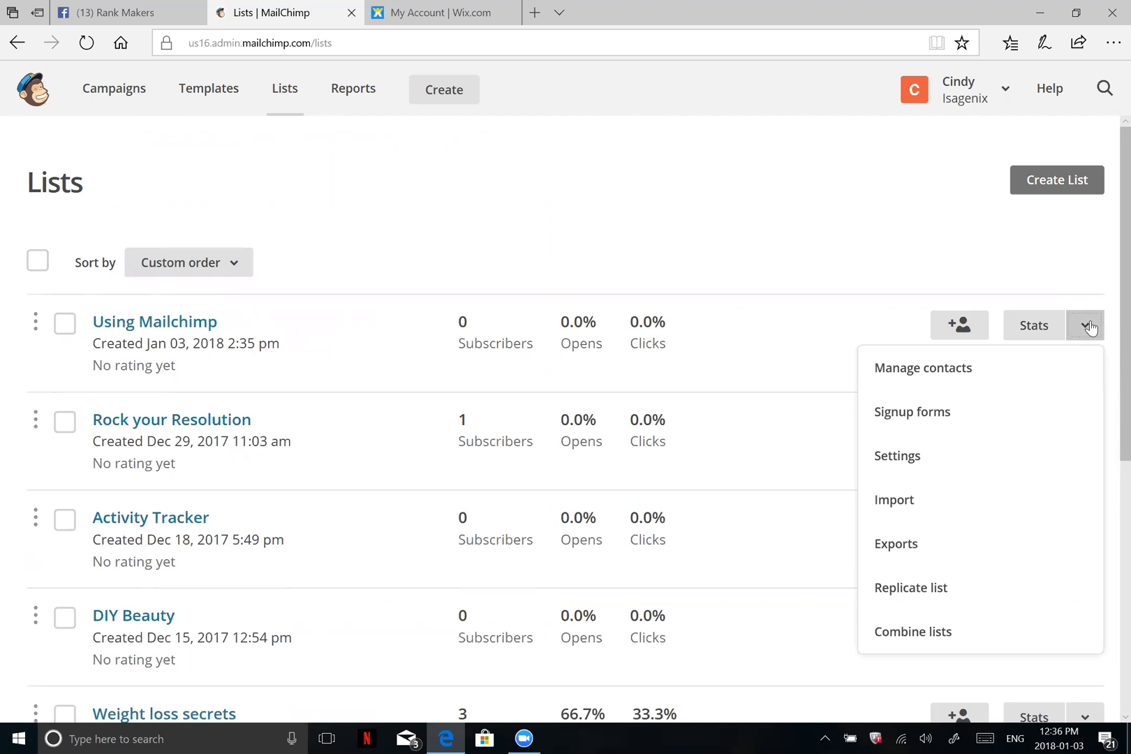
pyautogui.click(973, 418)
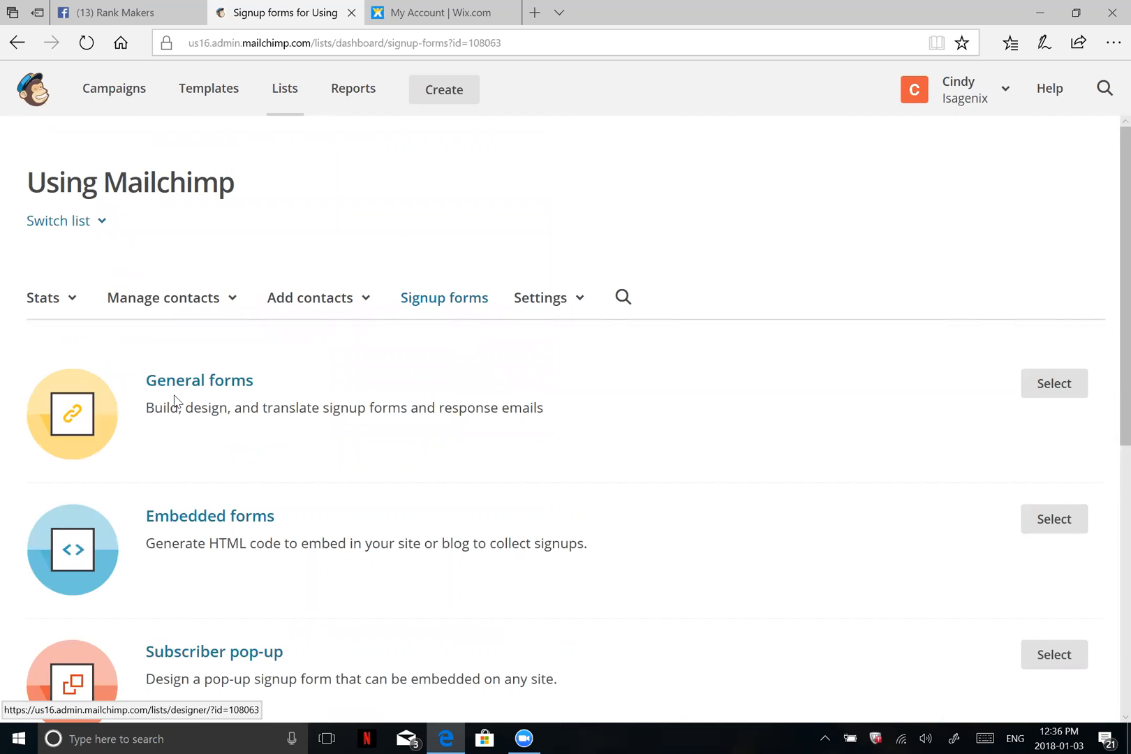
# In the general signup form, let subscribers pick plain-text or HTML email.
pyautogui.click(1052, 386)
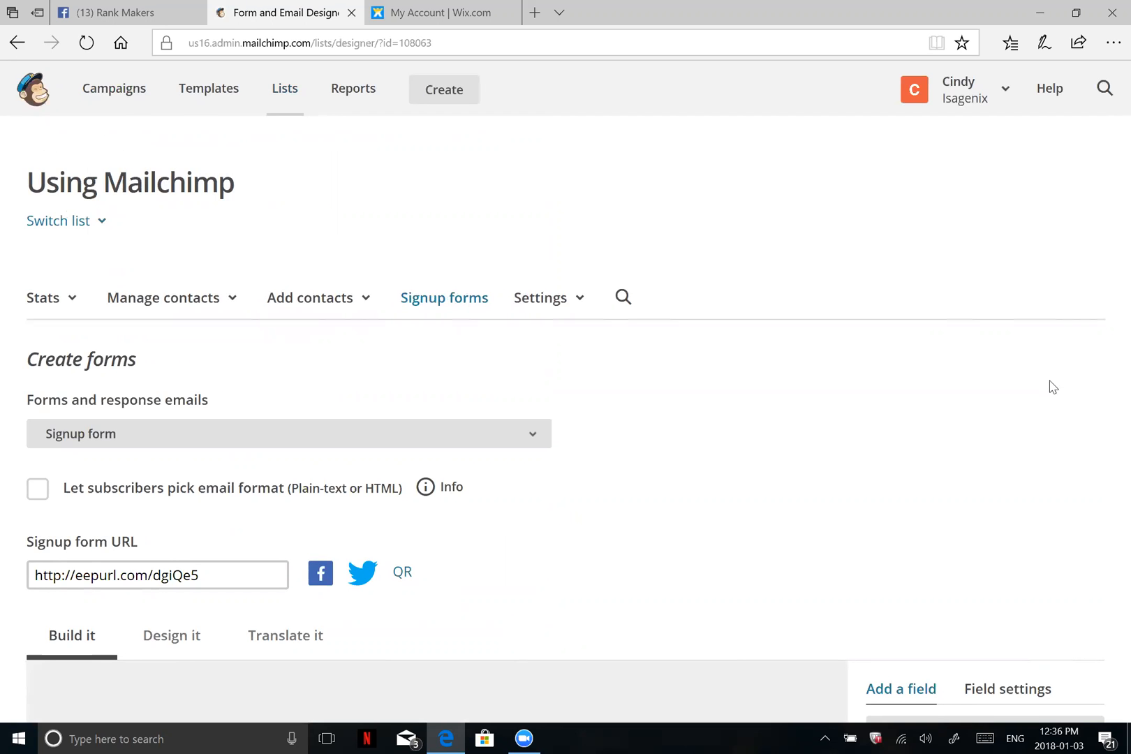
pyautogui.scroll(-3, 81, 349)
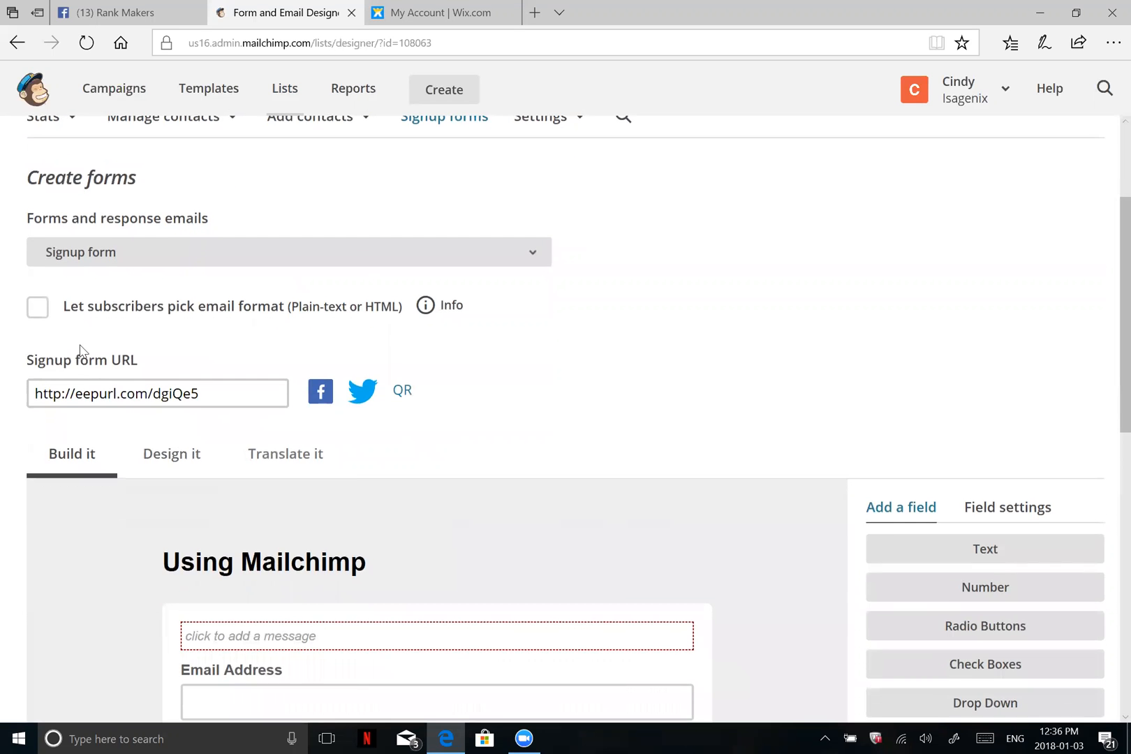
pyautogui.click(34, 307)
pyautogui.scroll(-3, 542, 281)
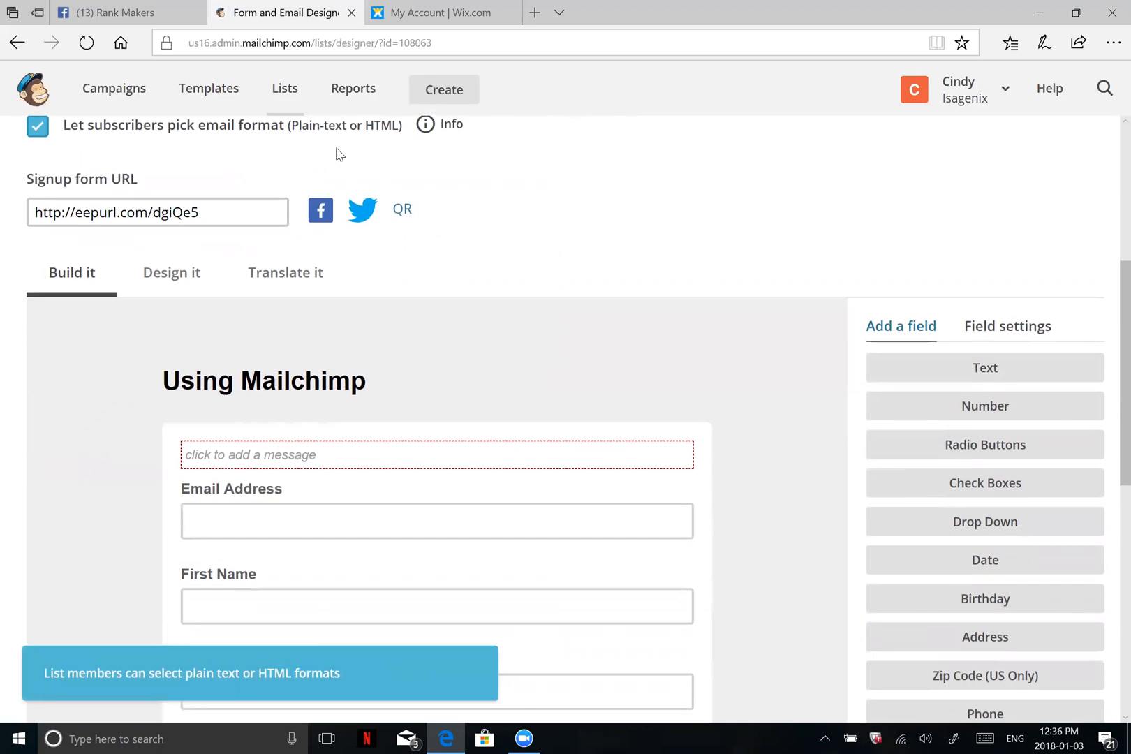
pyautogui.scroll(-2, 176, 248)
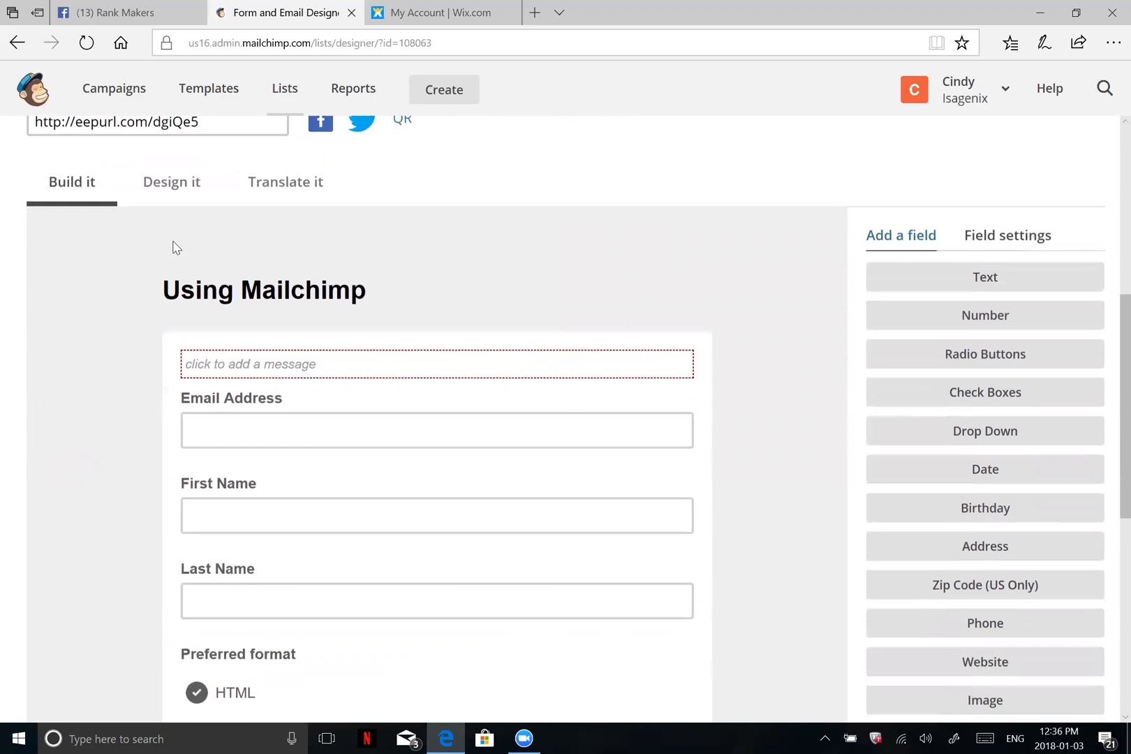
pyautogui.scroll(-1, 348, 217)
pyautogui.scroll(1, 227, 260)
pyautogui.scroll(-1, 633, 242)
# Add the heading 'Creating Email Lists using Mailchimp' above the form fields and save it.
pyautogui.click(308, 278)
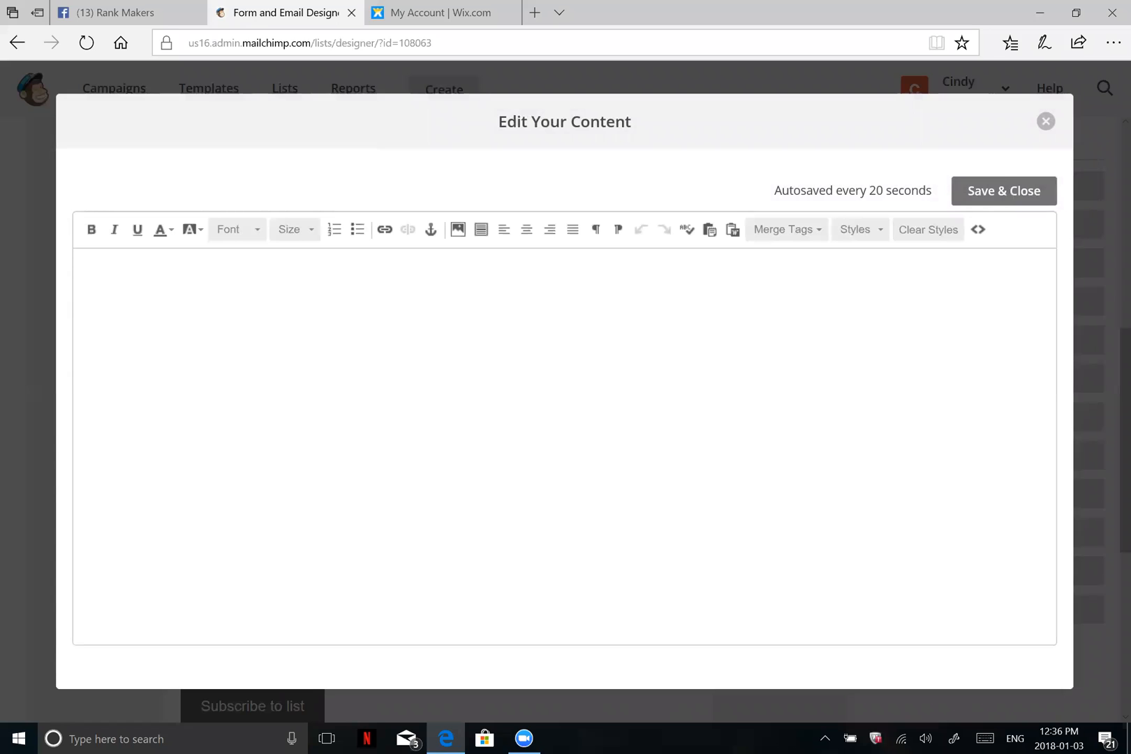
pyautogui.write('Crea')
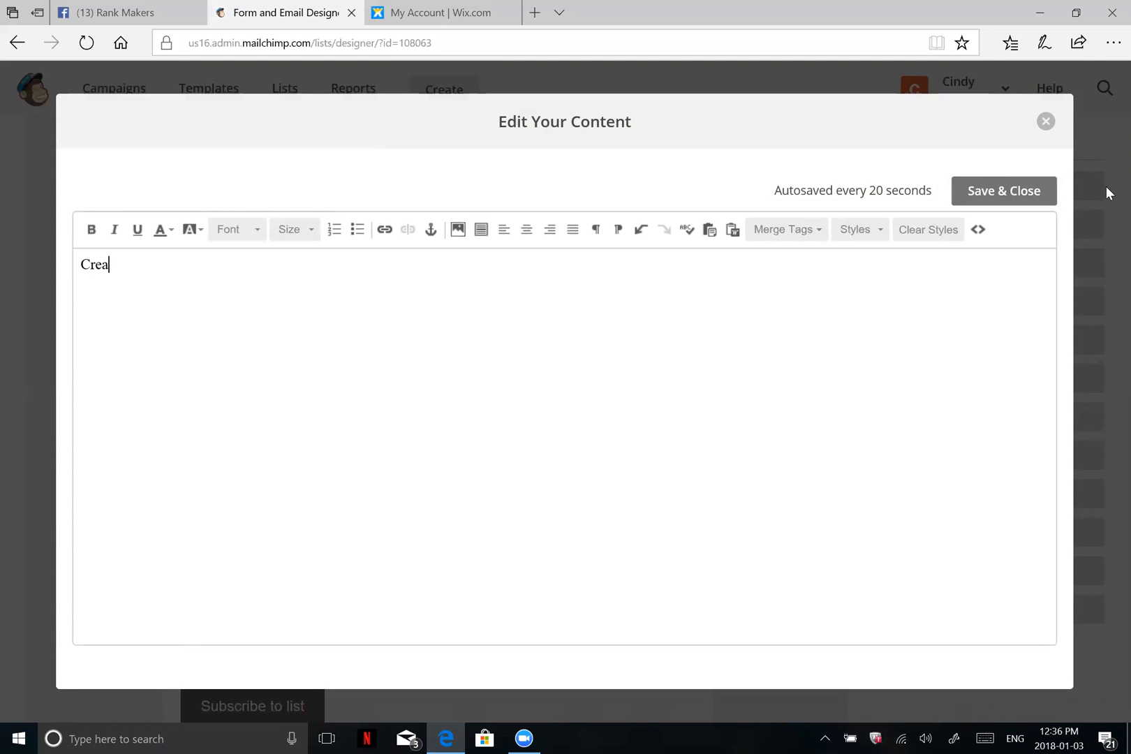
pyautogui.write('ting E,')
pyautogui.write('mail L')
pyautogui.write('ists ')
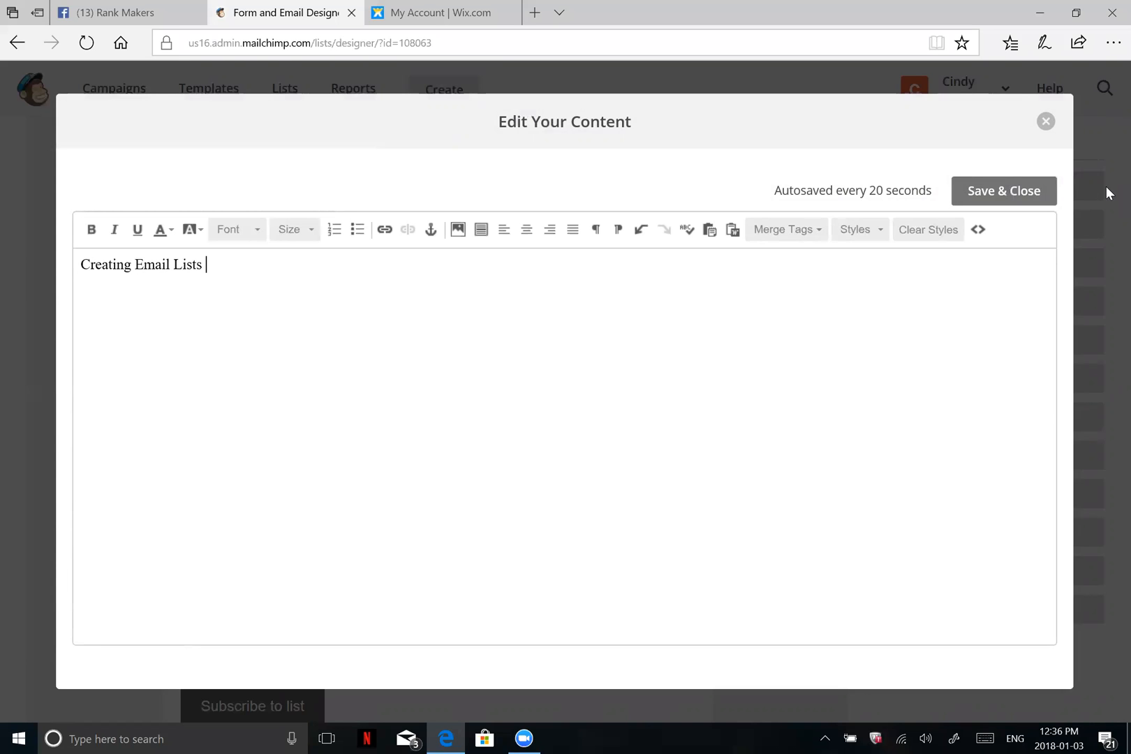
pyautogui.write('using Mailchimp')
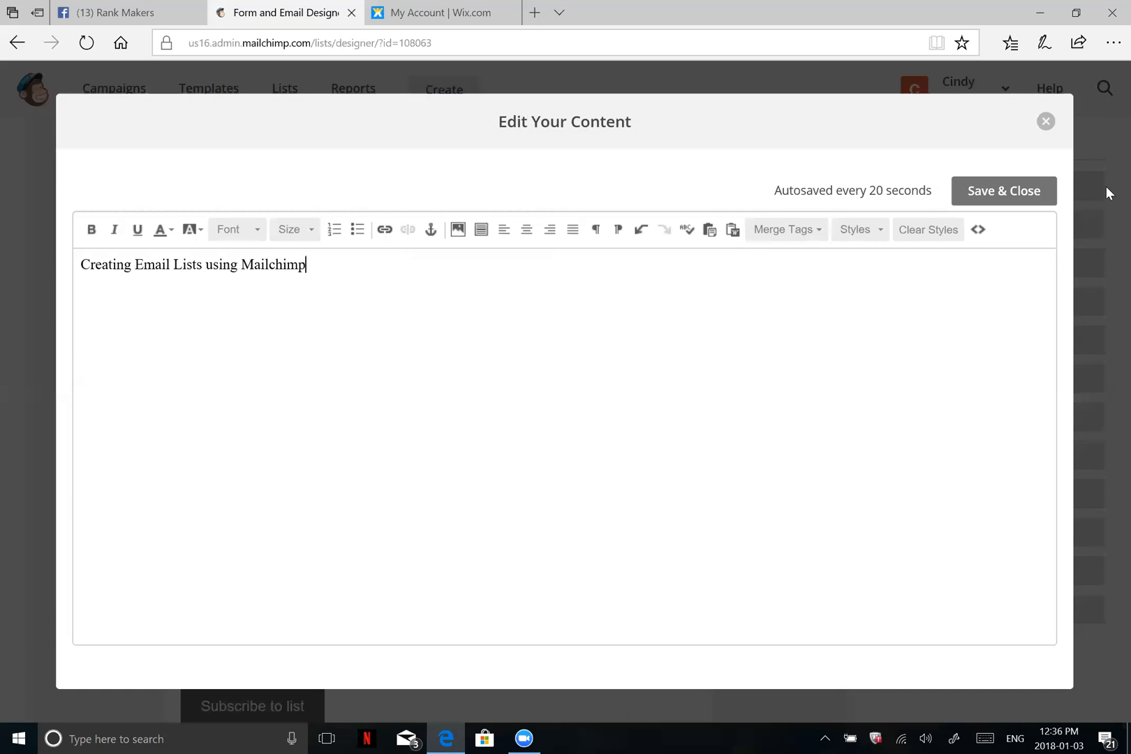
pyautogui.click(1018, 198)
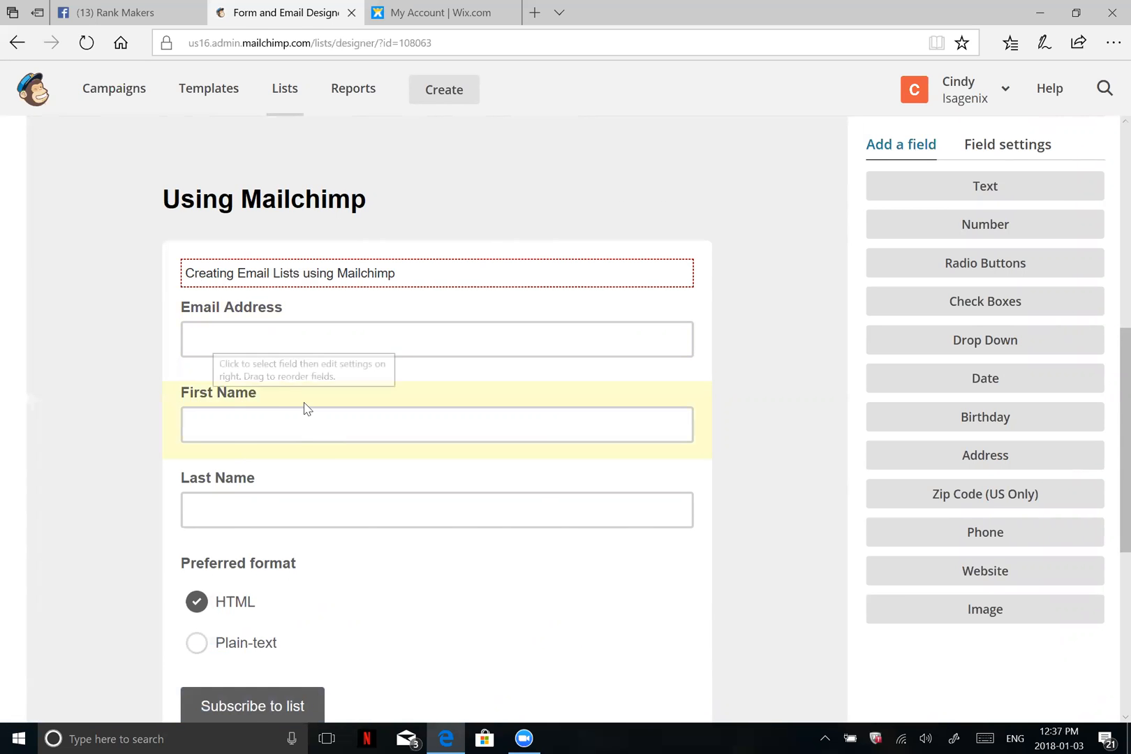
# Move the First Name and Last Name fields above Email Address.
pyautogui.scroll(-1, 303, 407)
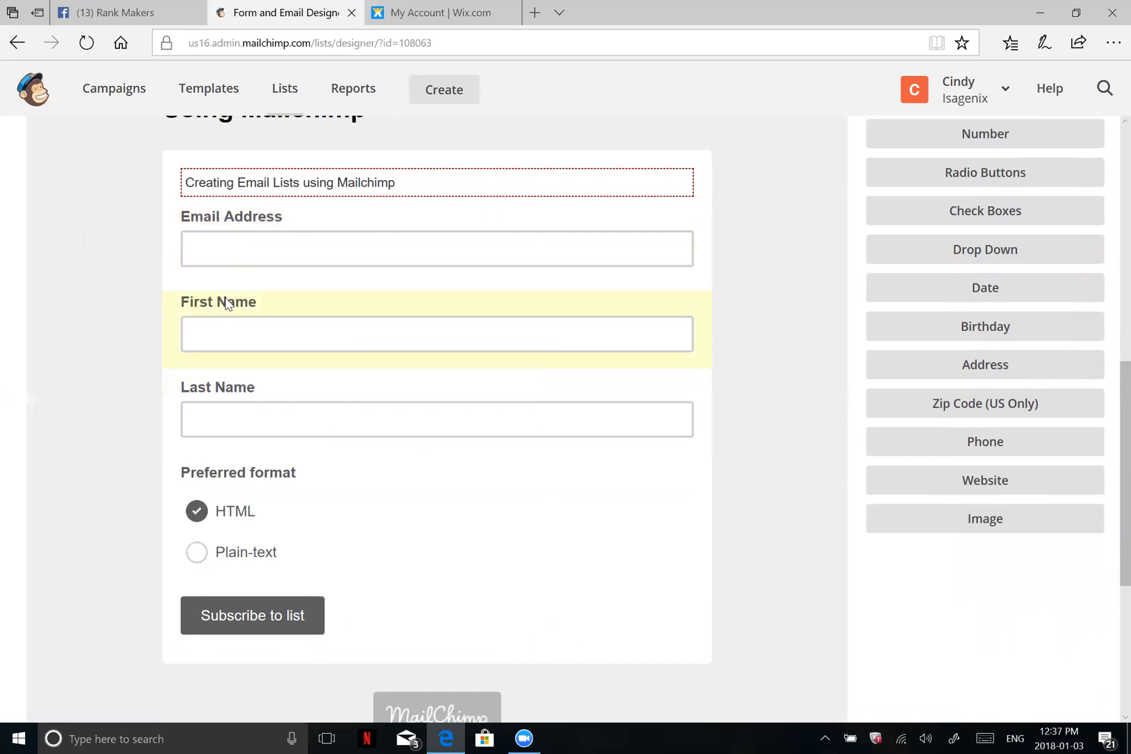
pyautogui.click(189, 332)
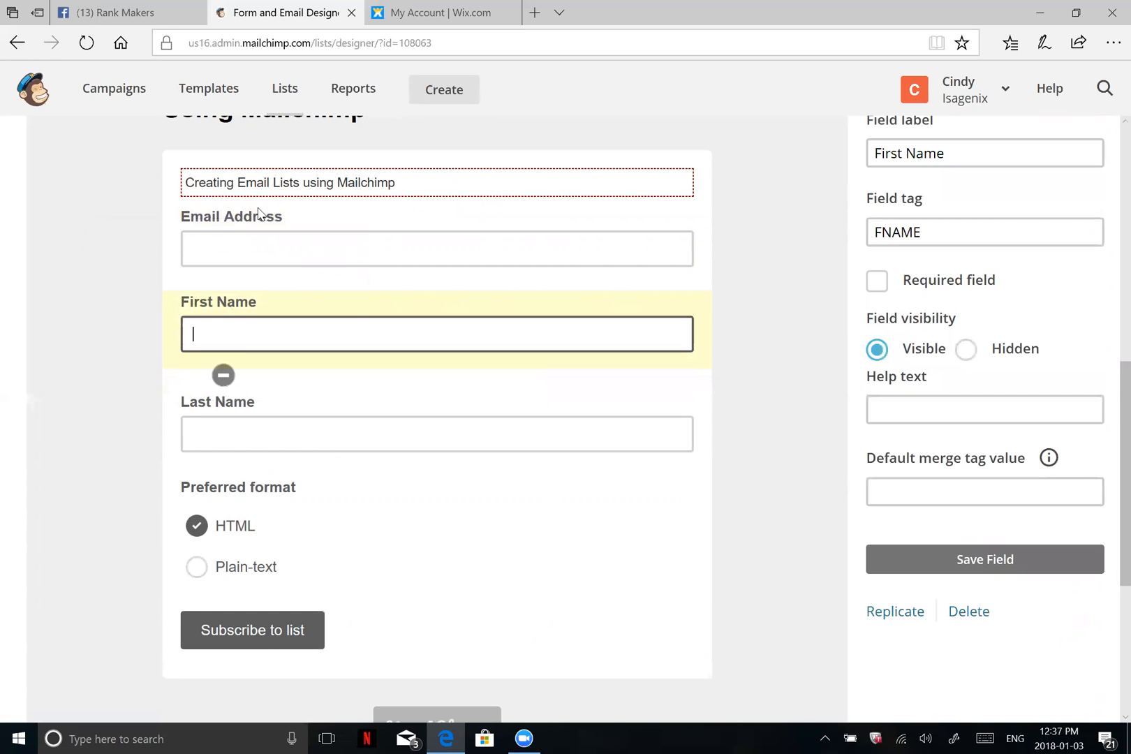
pyautogui.moveTo(234, 307); pyautogui.dragTo(242, 234)
pyautogui.moveTo(225, 410); pyautogui.dragTo(224, 293)
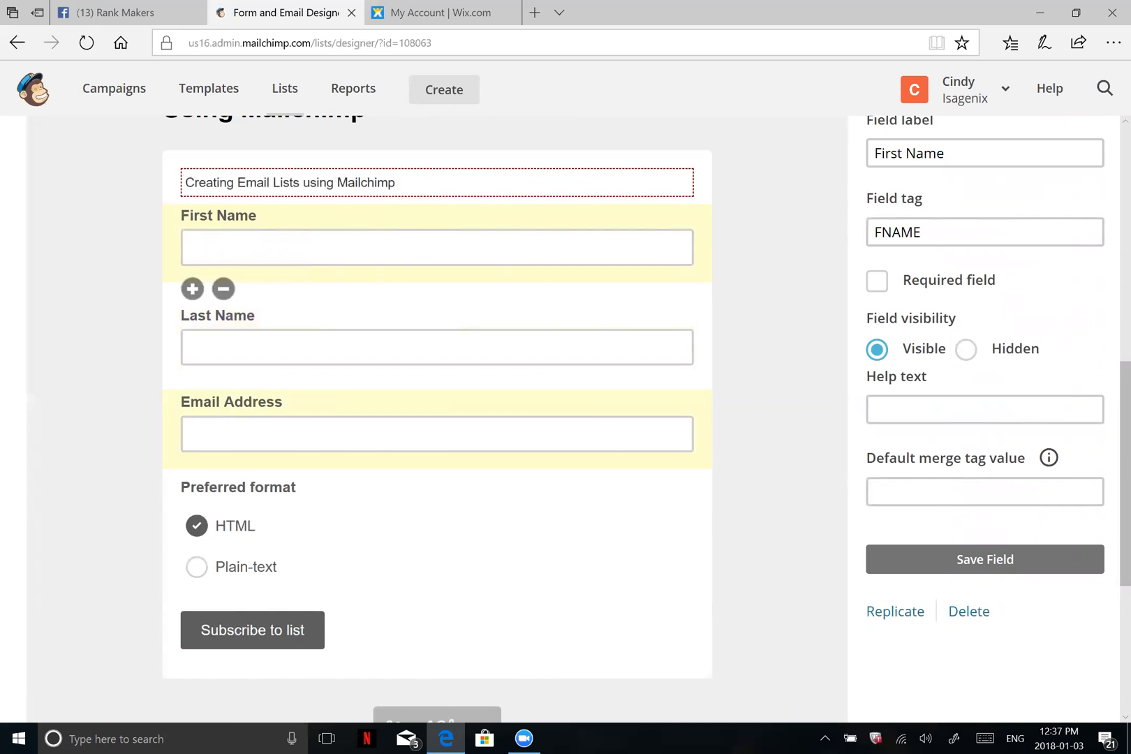
# Check the Email Address field settings, then return to the Add a field list.
pyautogui.click(225, 453)
pyautogui.scroll(-3, 223, 457)
pyautogui.scroll(2, 287, 315)
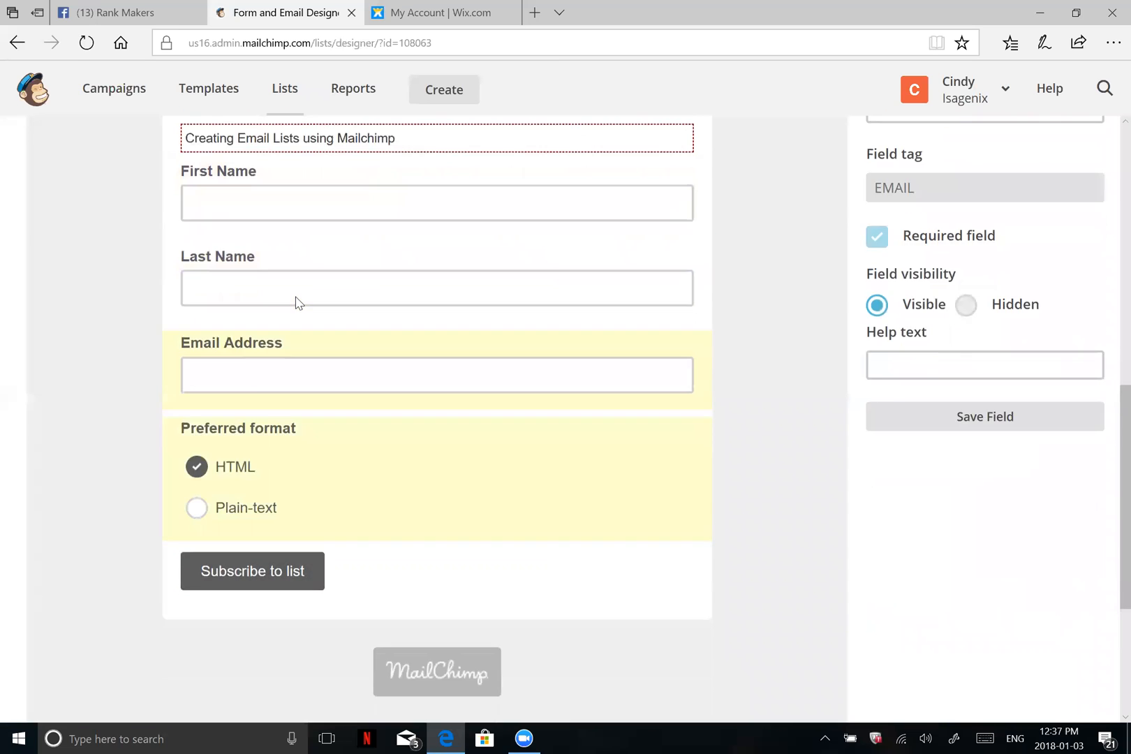
pyautogui.scroll(1, 298, 303)
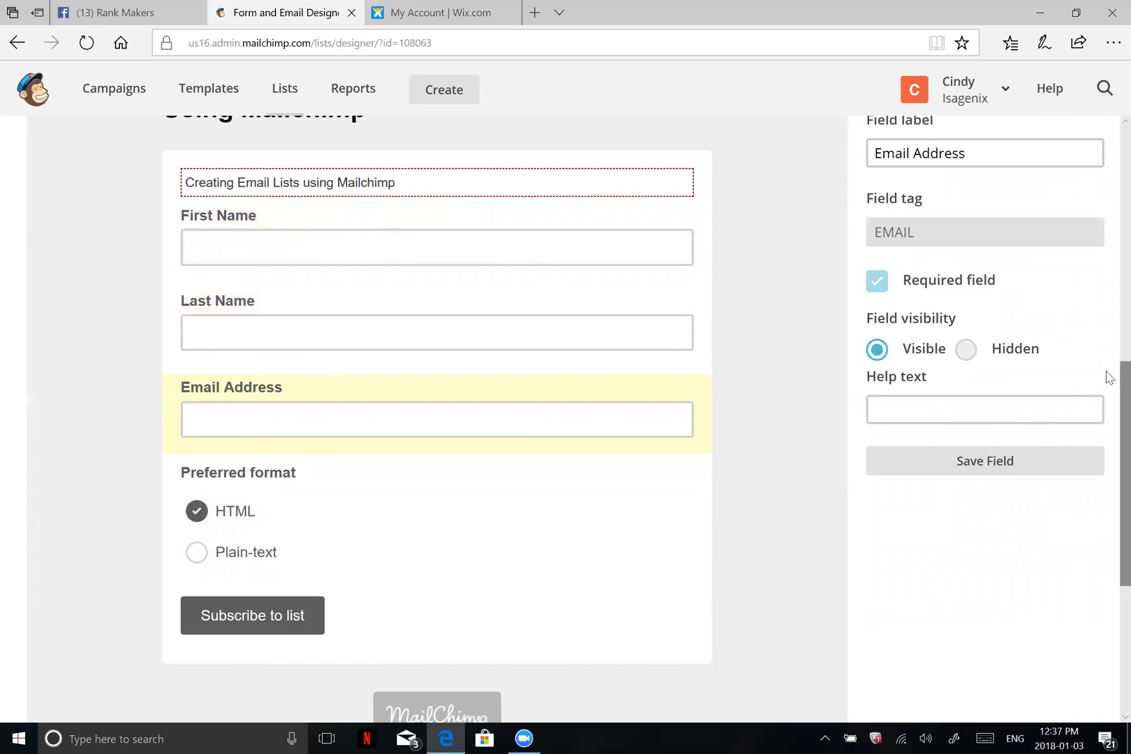
pyautogui.scroll(2, 1005, 233)
pyautogui.scroll(2, 950, 179)
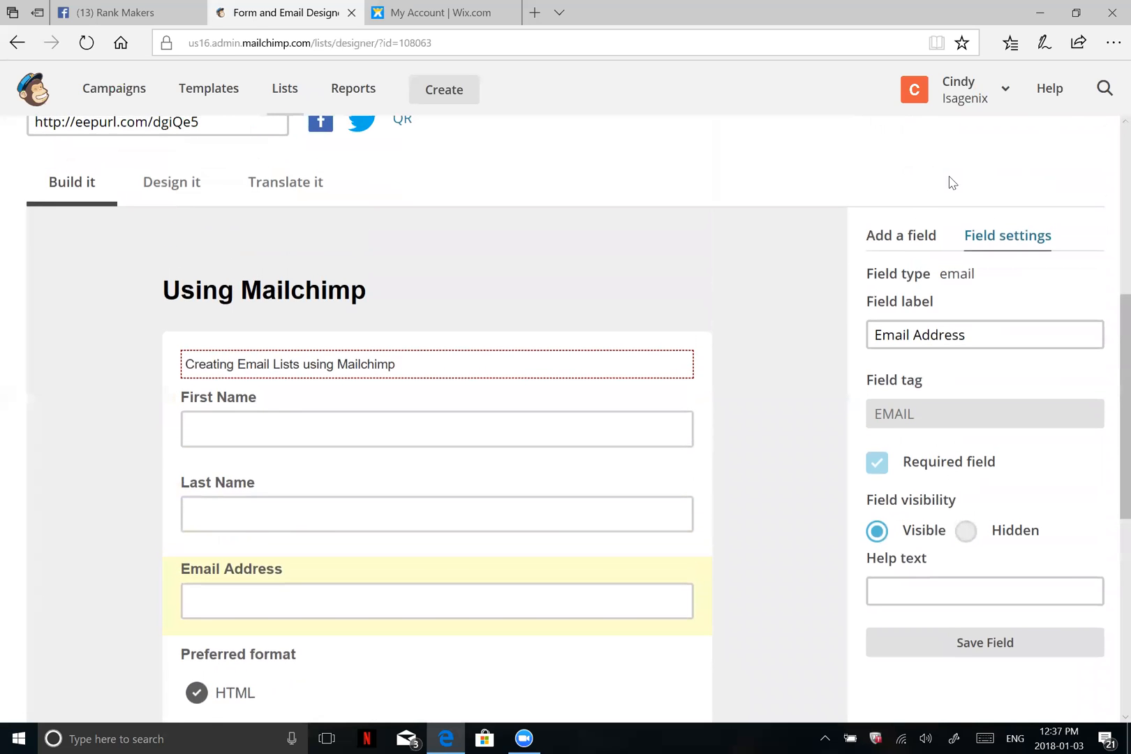
pyautogui.click(908, 244)
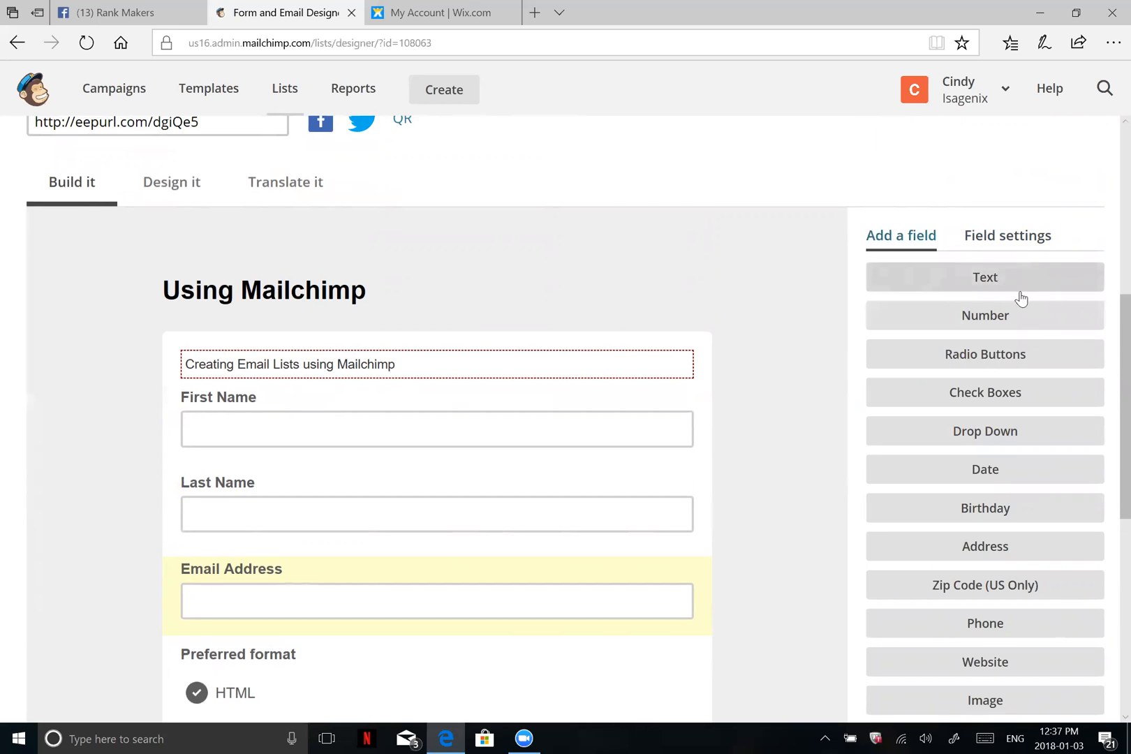
pyautogui.scroll(-2, 1002, 326)
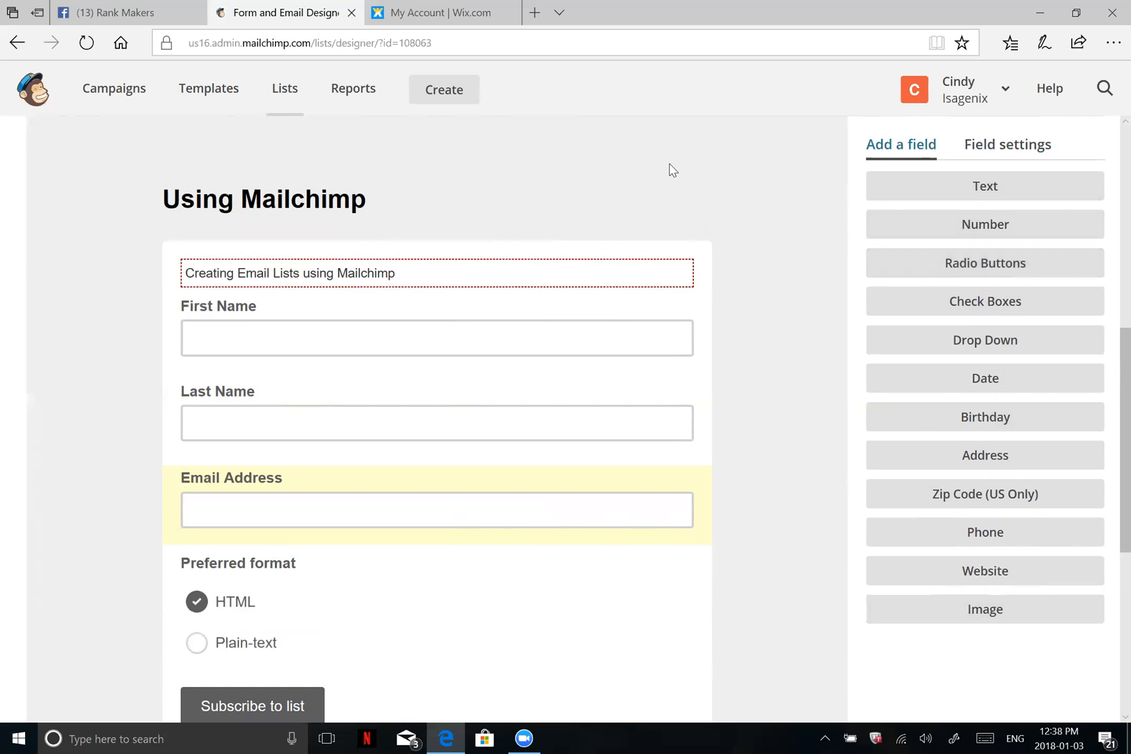
# Add a Drop Down field and replace its 'Untitled' label with 'Who invited you?'.
pyautogui.scroll(-2, 508, 214)
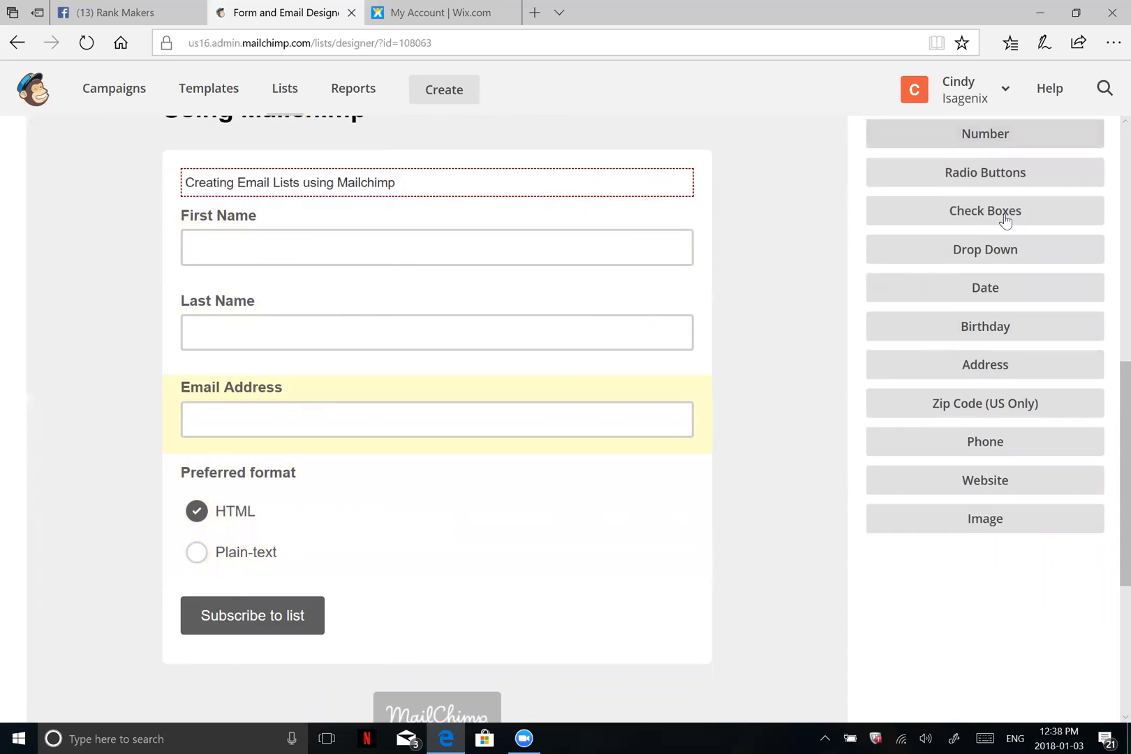
pyautogui.scroll(5, 1004, 221)
pyautogui.scroll(-5, 942, 295)
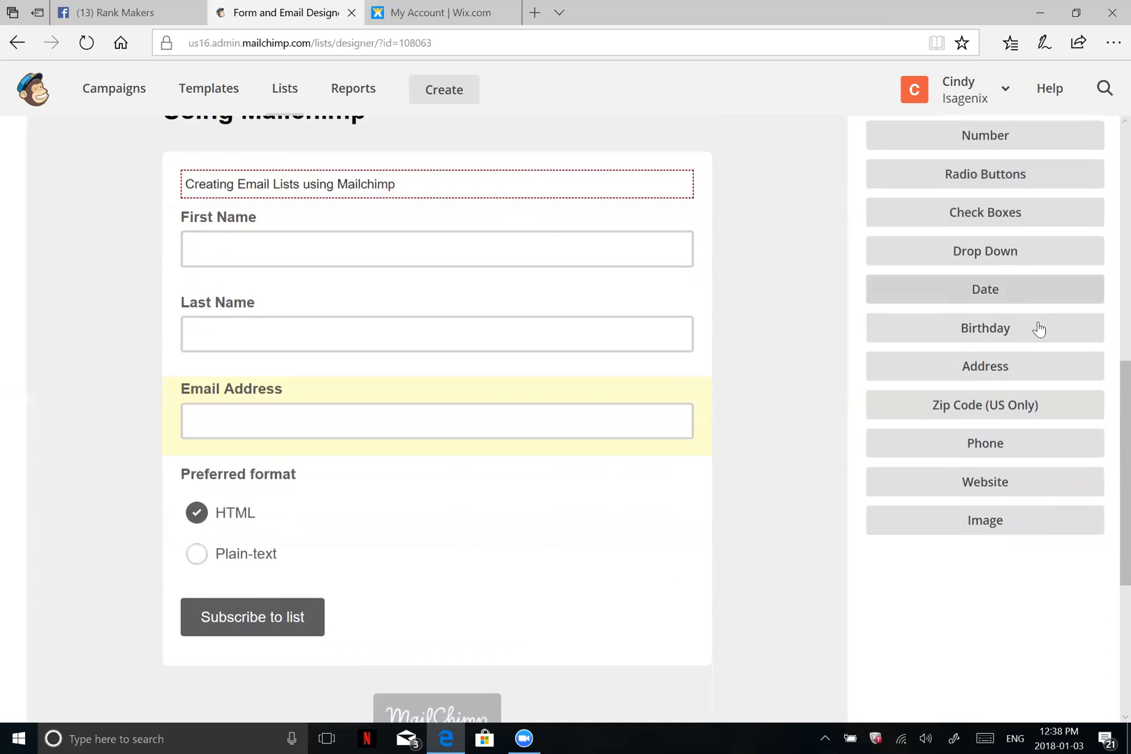
pyautogui.click(990, 250)
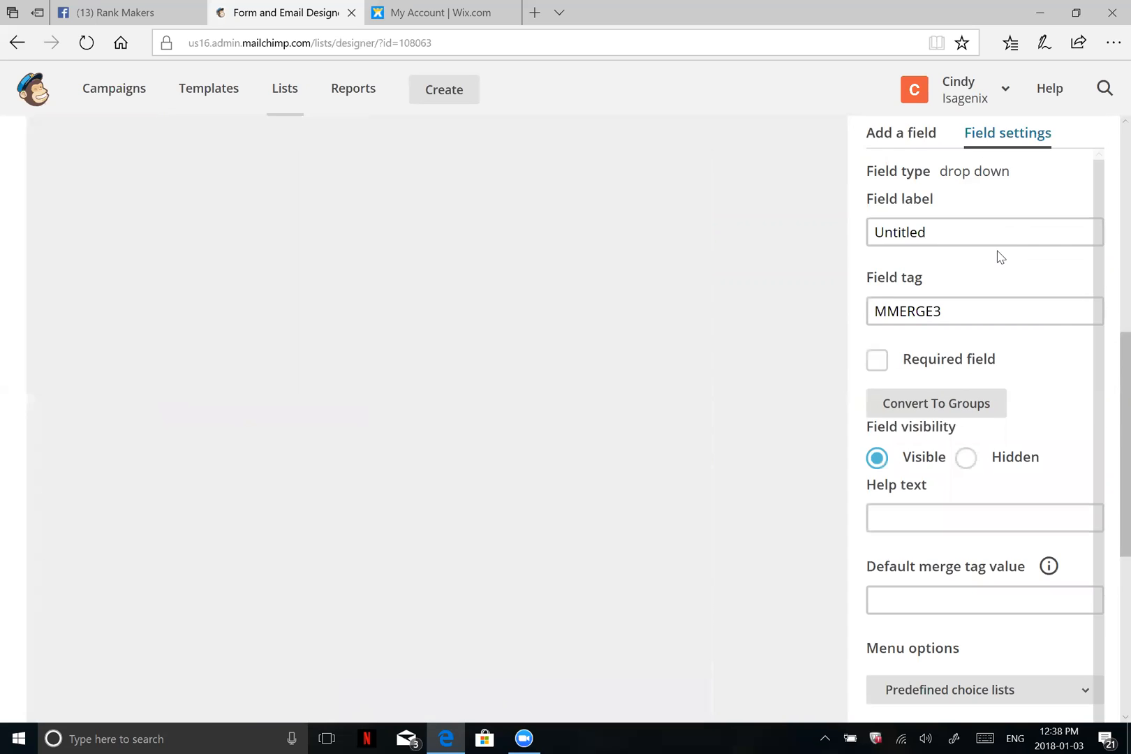
pyautogui.moveTo(954, 233); pyautogui.dragTo(776, 243)
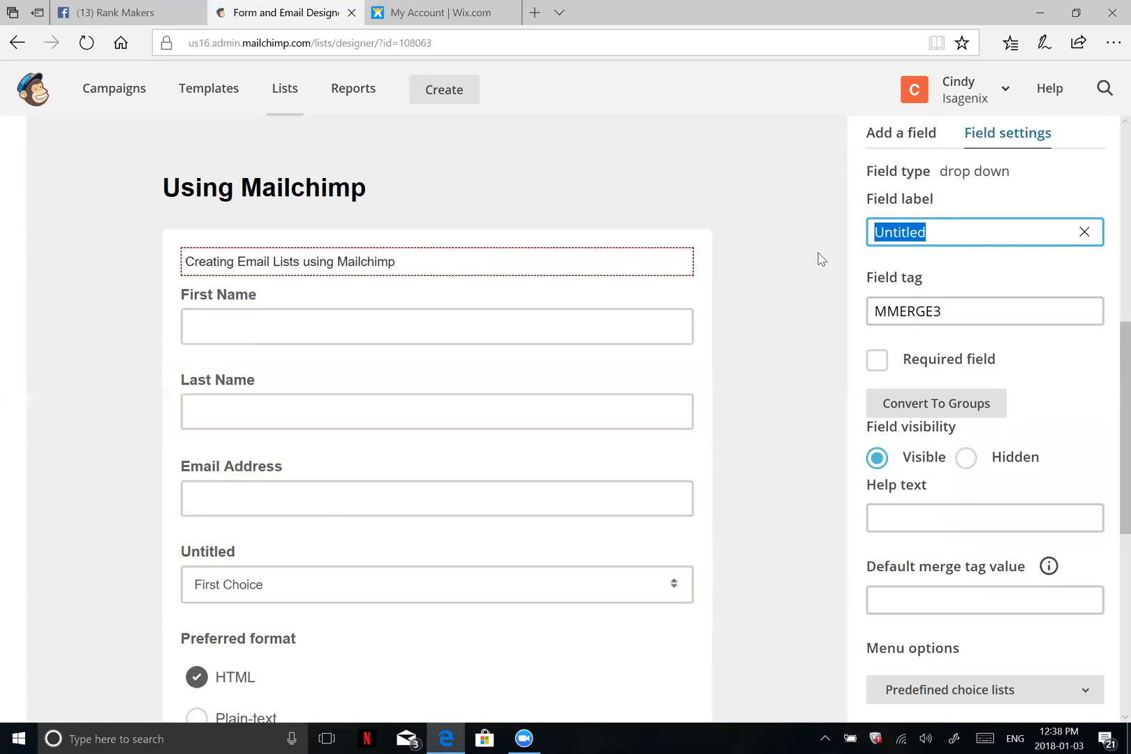
pyautogui.write('Who invited yo')
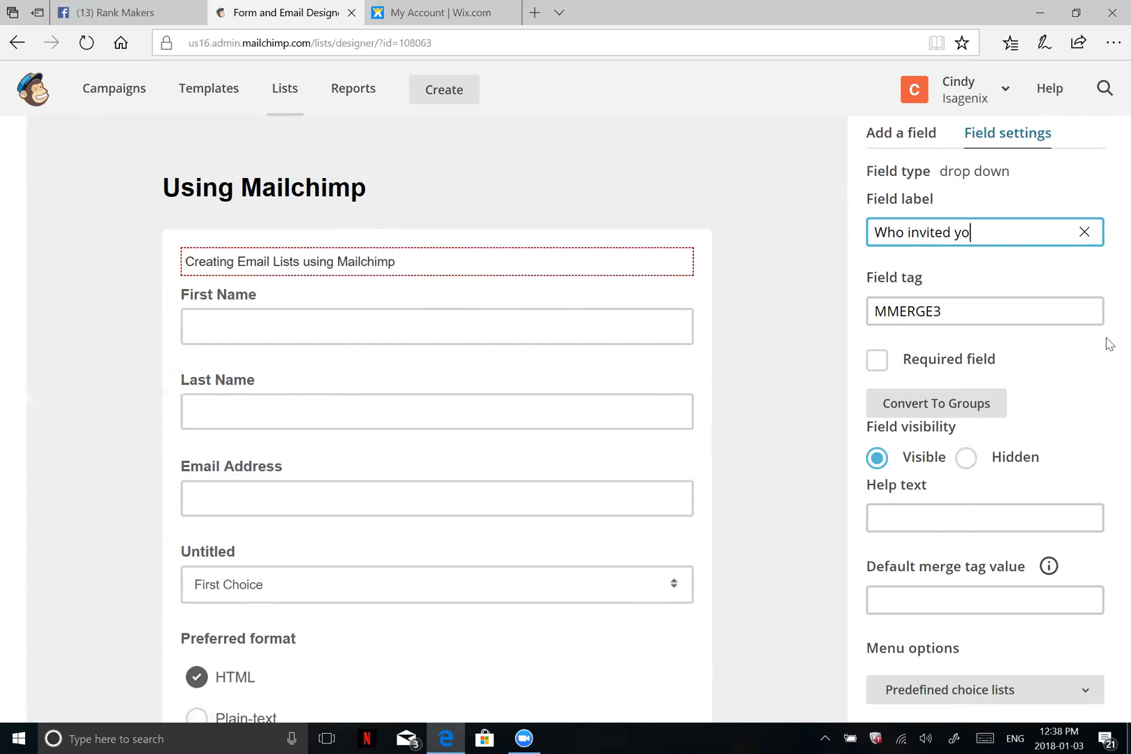
pyautogui.write('u to this pa')
pyautogui.press('BackSpace')
pyautogui.press('BackSpace')
pyautogui.press('BackSpace')
pyautogui.press('BackSpace')
pyautogui.press('BackSpace')
pyautogui.press('BackSpace')
pyautogui.press('BackSpace')
pyautogui.press('BackSpace')
pyautogui.press('BackSpace')
pyautogui.press('BackSpace')
pyautogui.press('BackSpace')
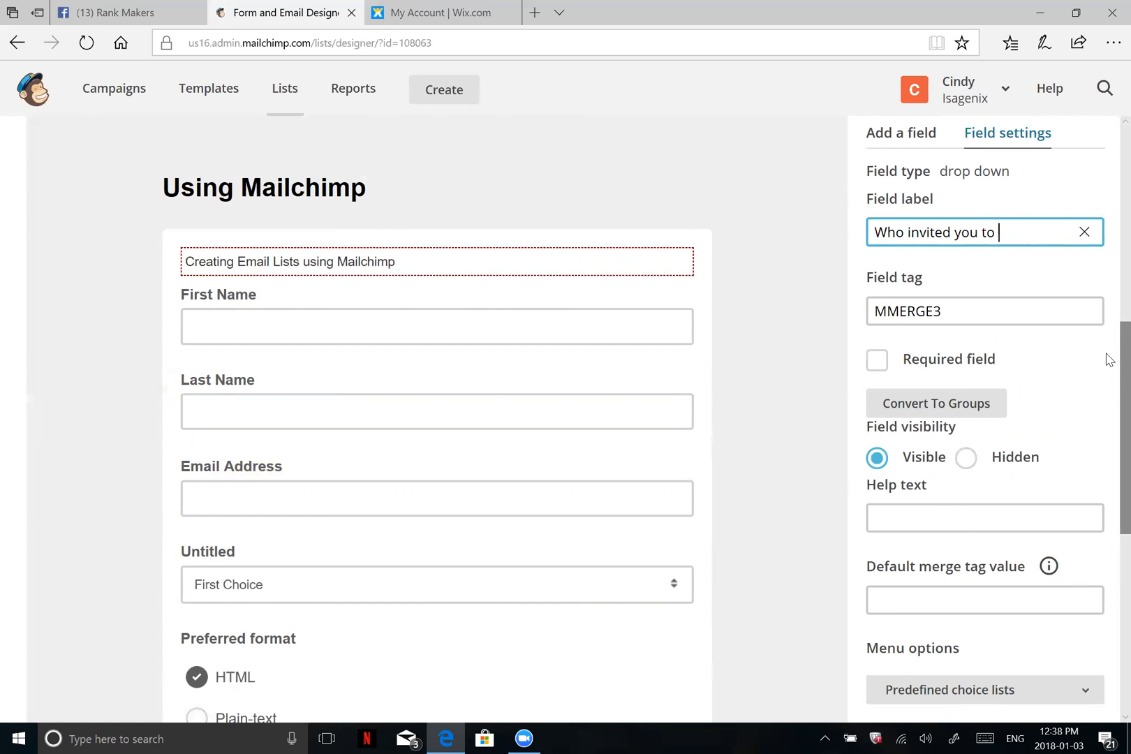
pyautogui.write('?')
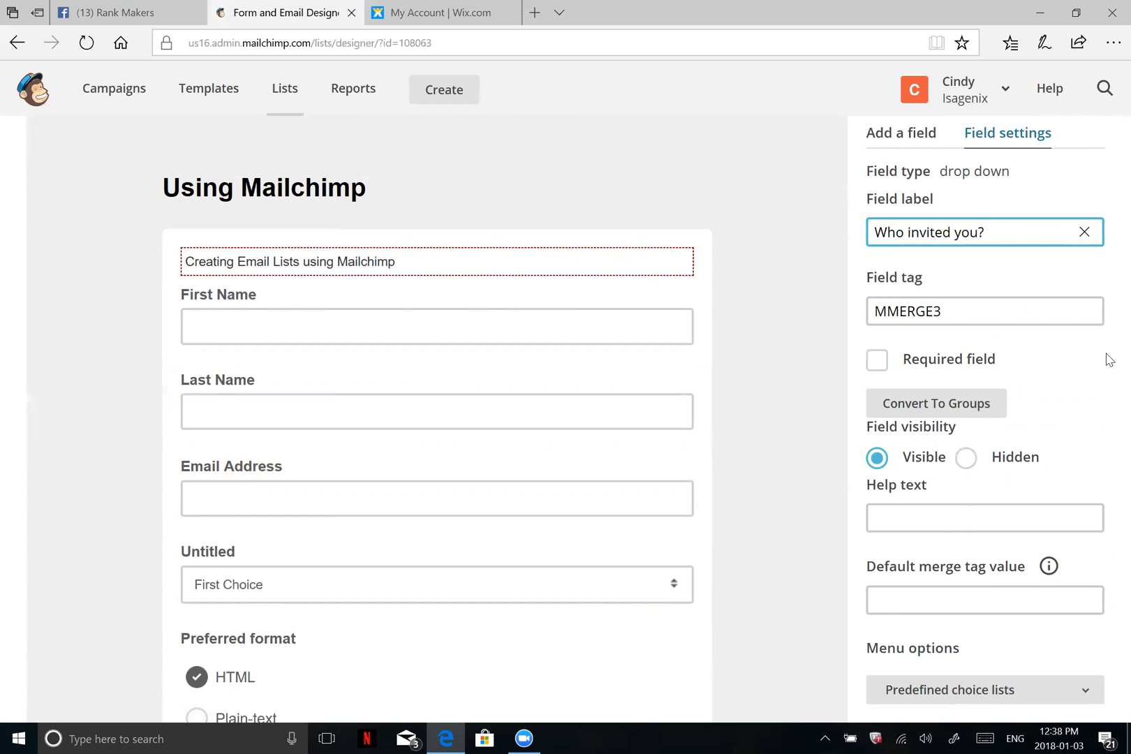
pyautogui.scroll(-3, 1106, 356)
# Make the drop-down required and add three more choice rows.
pyautogui.click(877, 184)
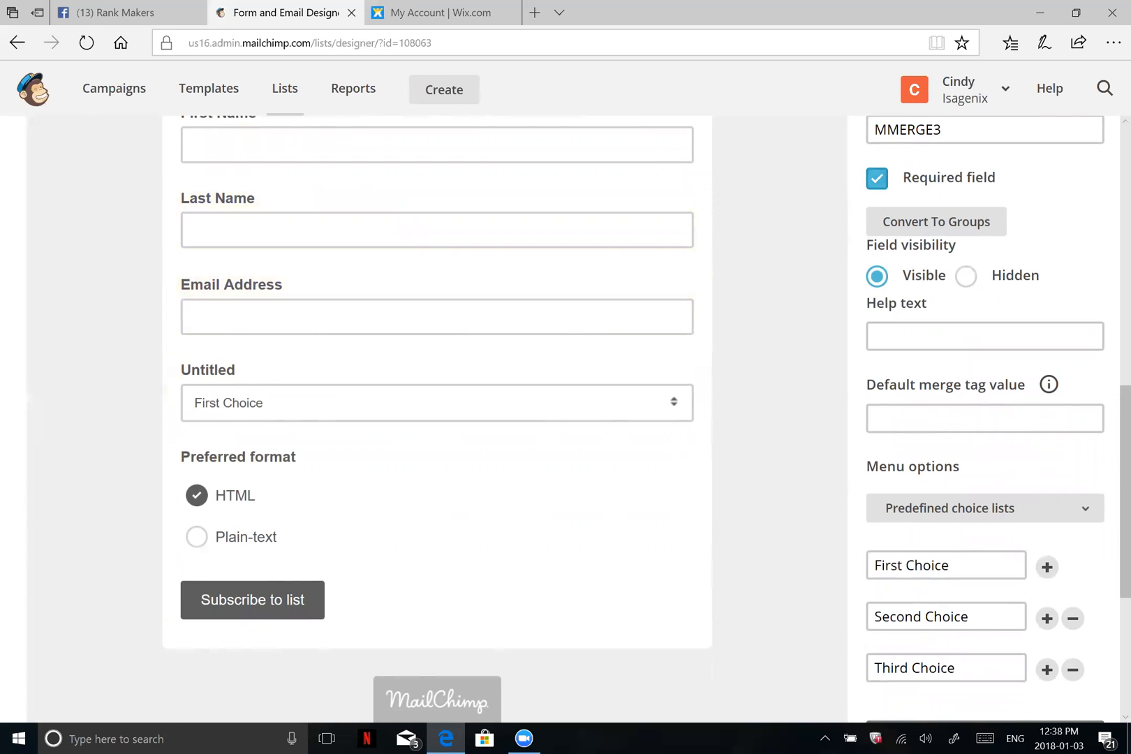
pyautogui.scroll(3, 255, 315)
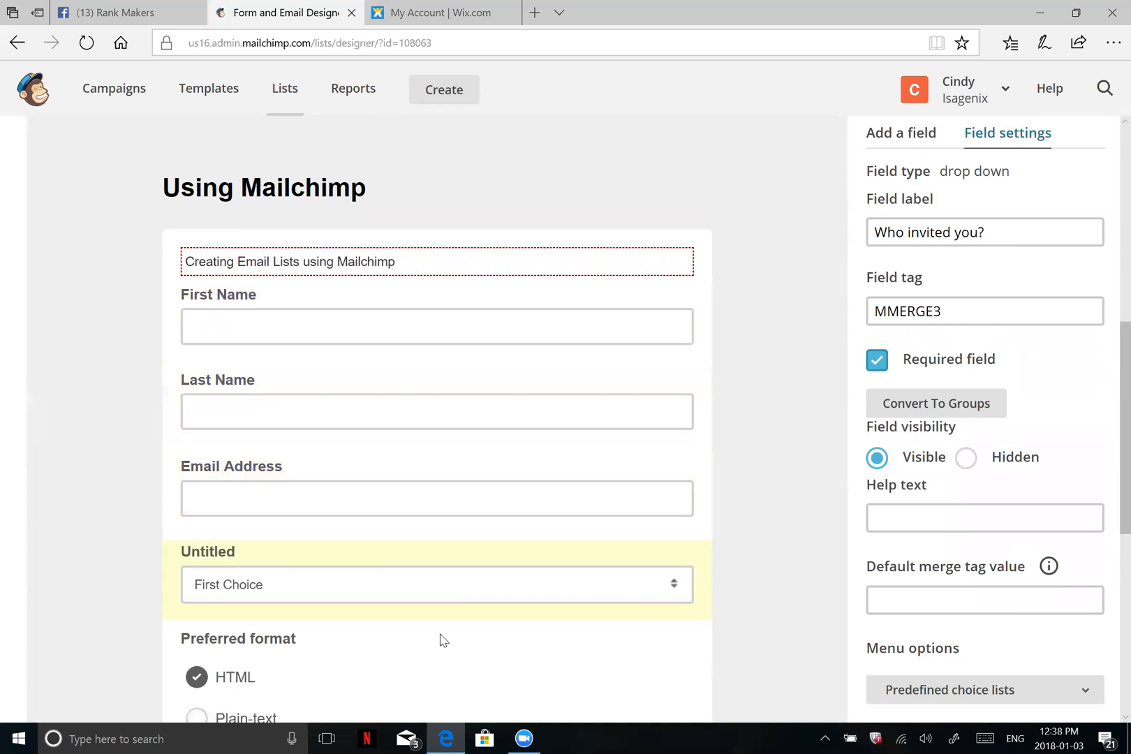
pyautogui.scroll(-4, 245, 643)
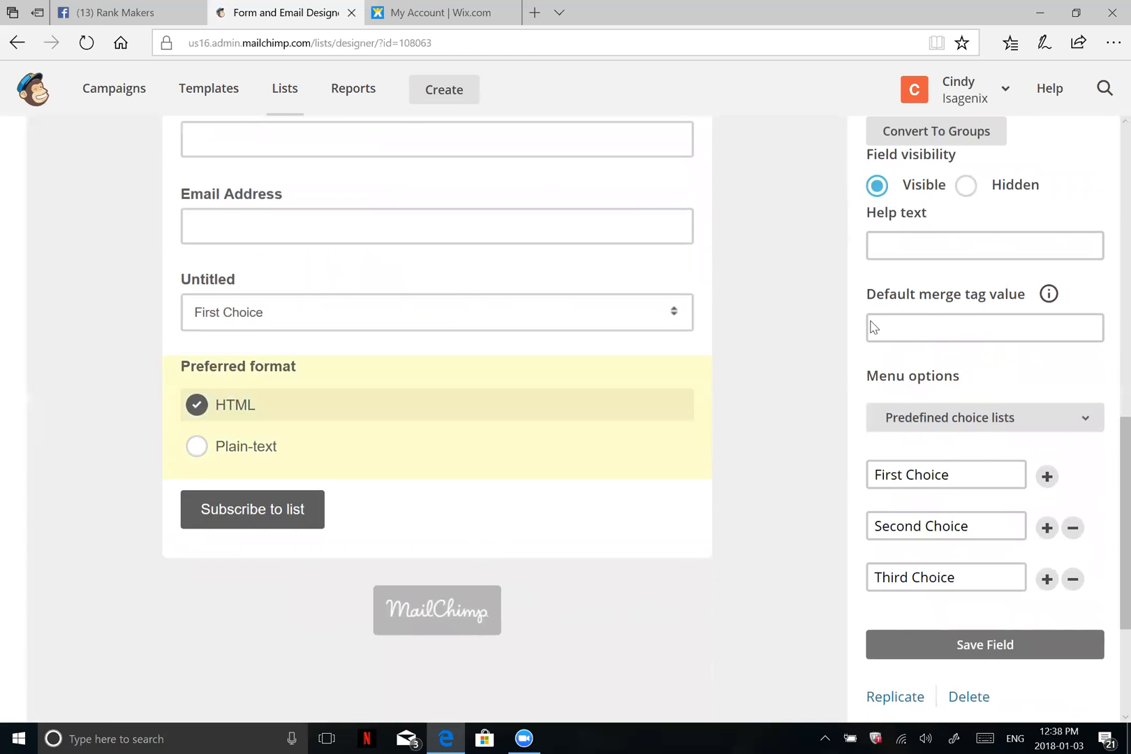
pyautogui.scroll(1, 548, 345)
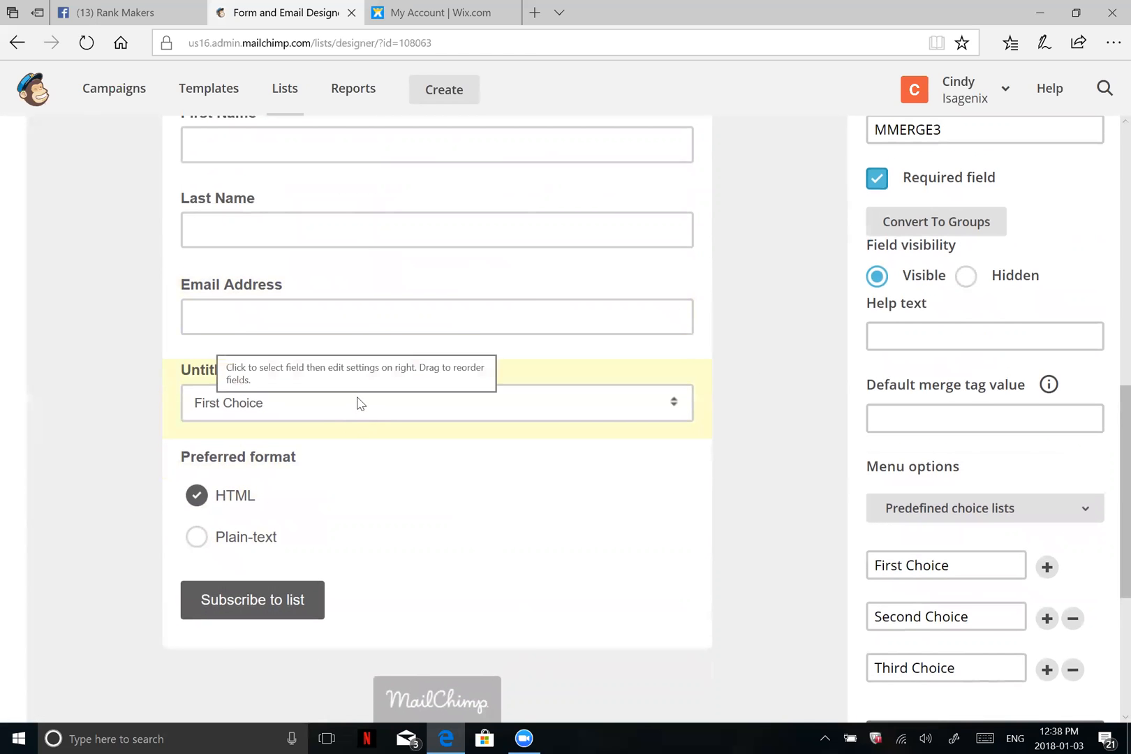
pyautogui.scroll(2, 723, 315)
pyautogui.scroll(-2, 722, 316)
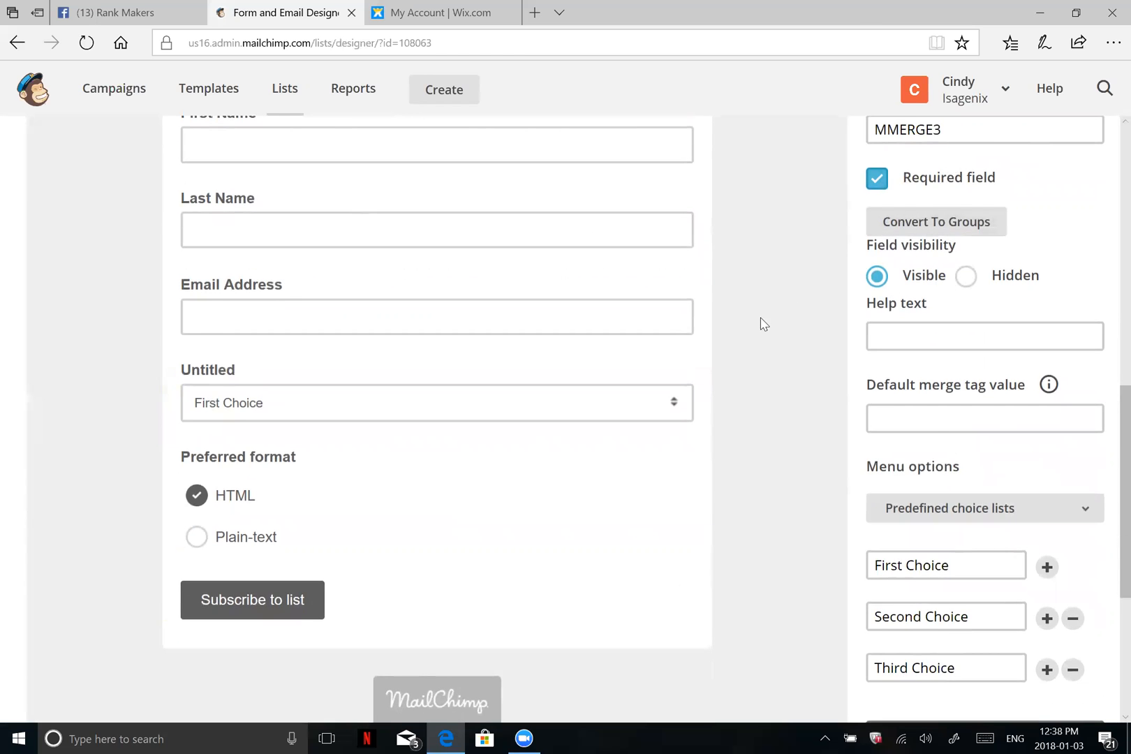
pyautogui.scroll(-4, 786, 331)
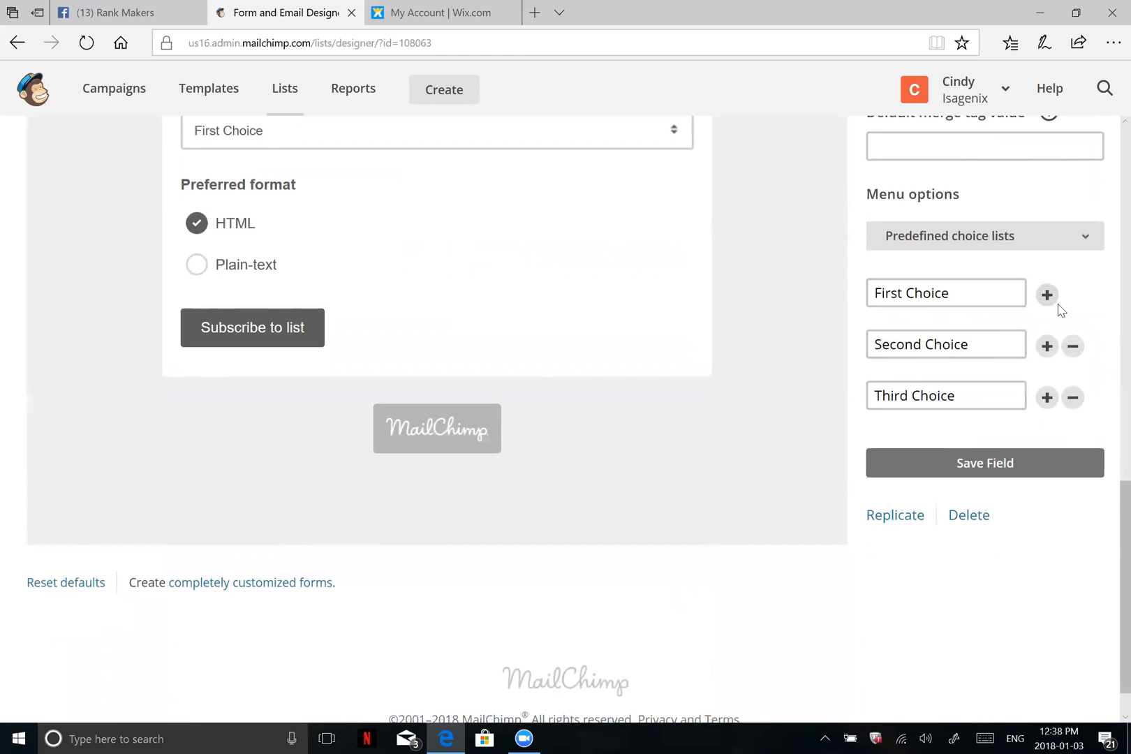
pyautogui.click(1047, 398)
pyautogui.click(1047, 397)
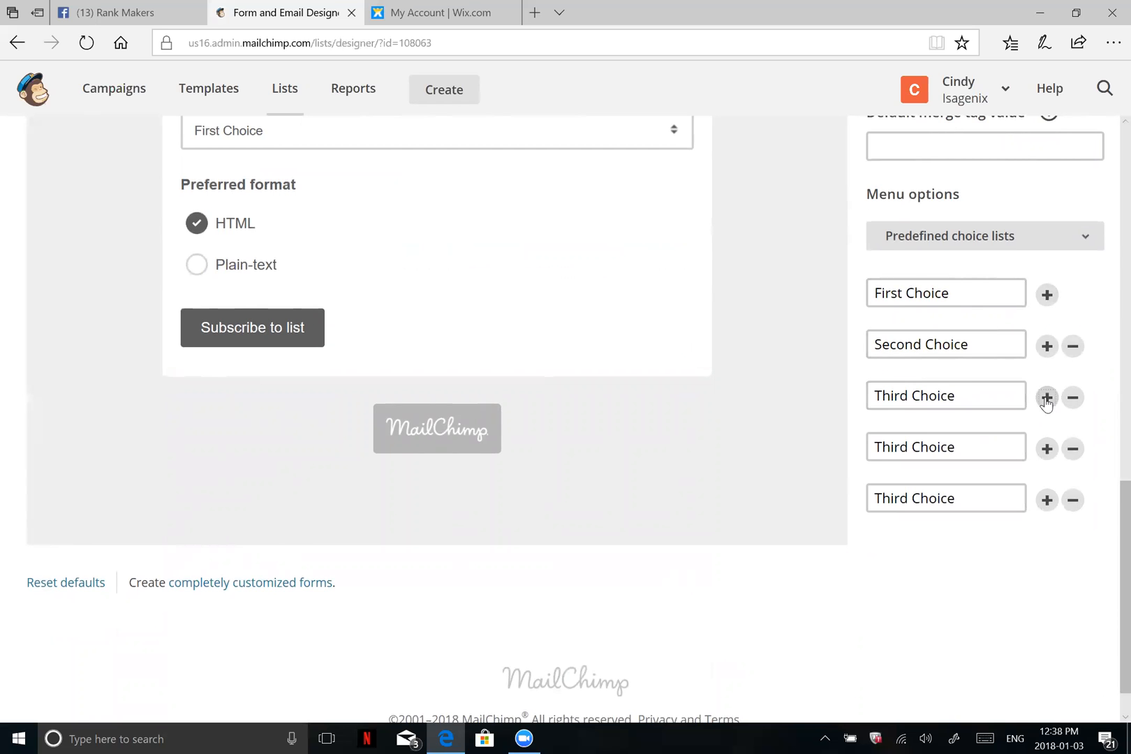
pyautogui.click(1047, 399)
pyautogui.scroll(-2, 975, 326)
pyautogui.scroll(2, 975, 331)
# Enter four inviter names as the drop-down's choices.
pyautogui.moveTo(984, 293); pyautogui.dragTo(755, 345)
pyautogui.write('Ma')
pyautogui.write('r')
pyautogui.press('BackSpace')
pyautogui.write('ary Brown')
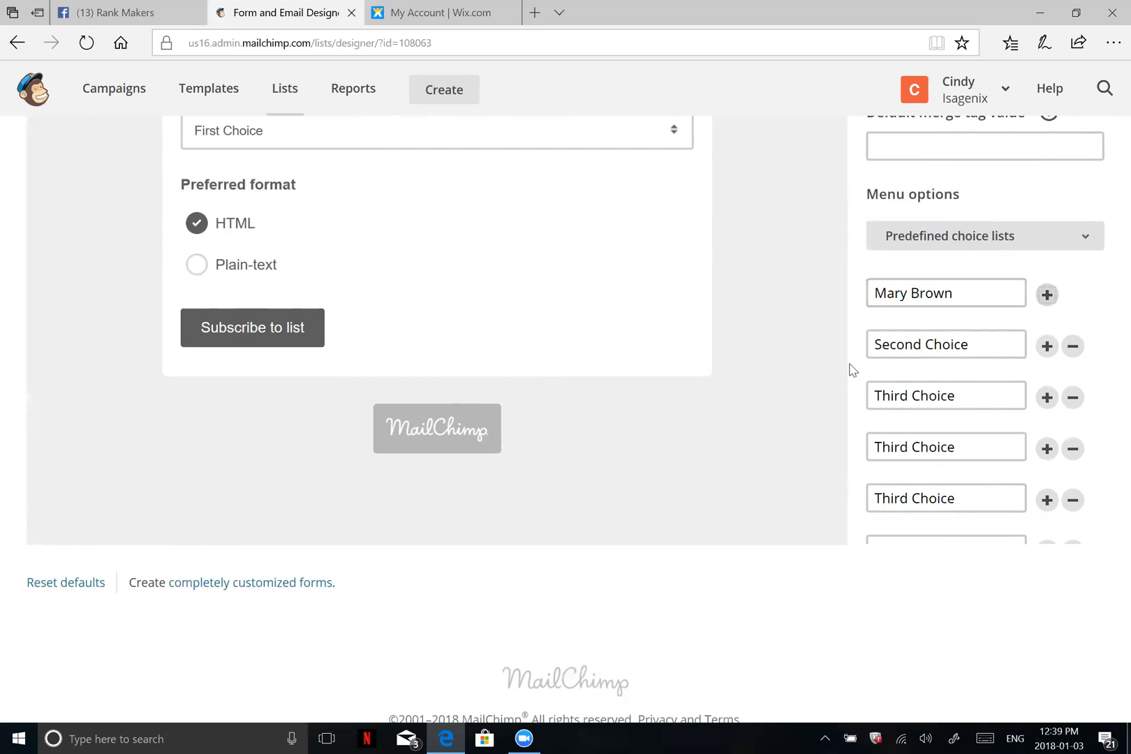
pyautogui.press('Tab')
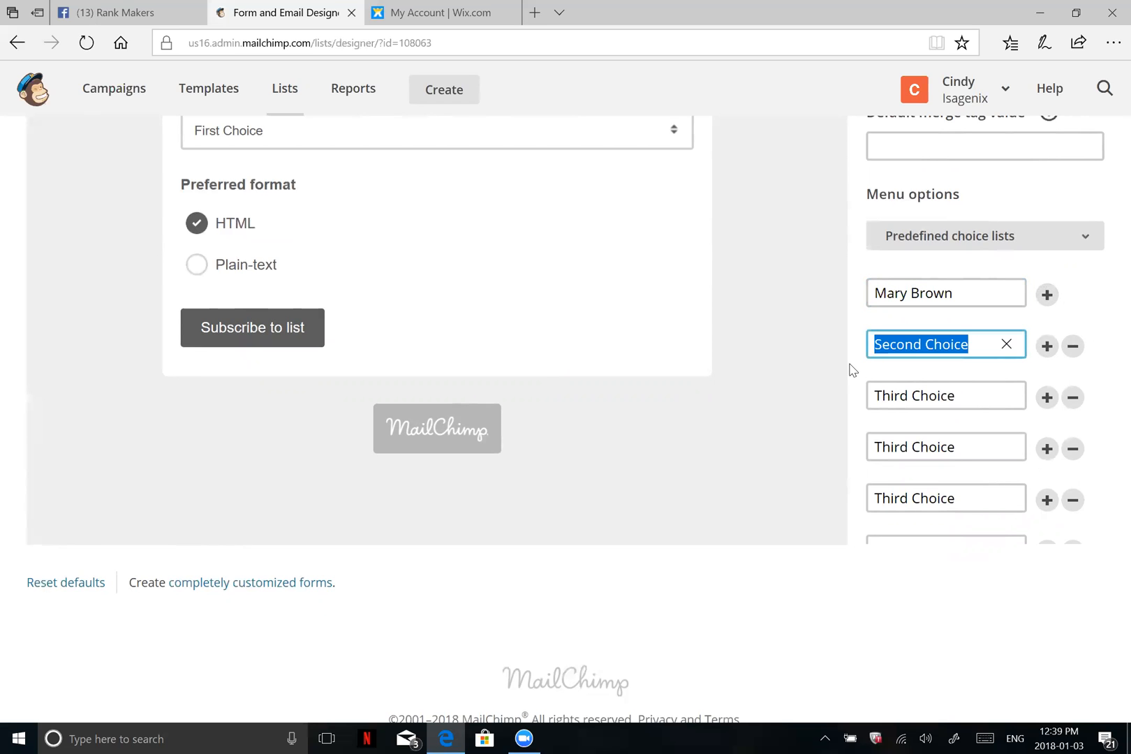
pyautogui.write('Jim smith')
pyautogui.press('Tab')
pyautogui.press('Tab')
pyautogui.press('Tab')
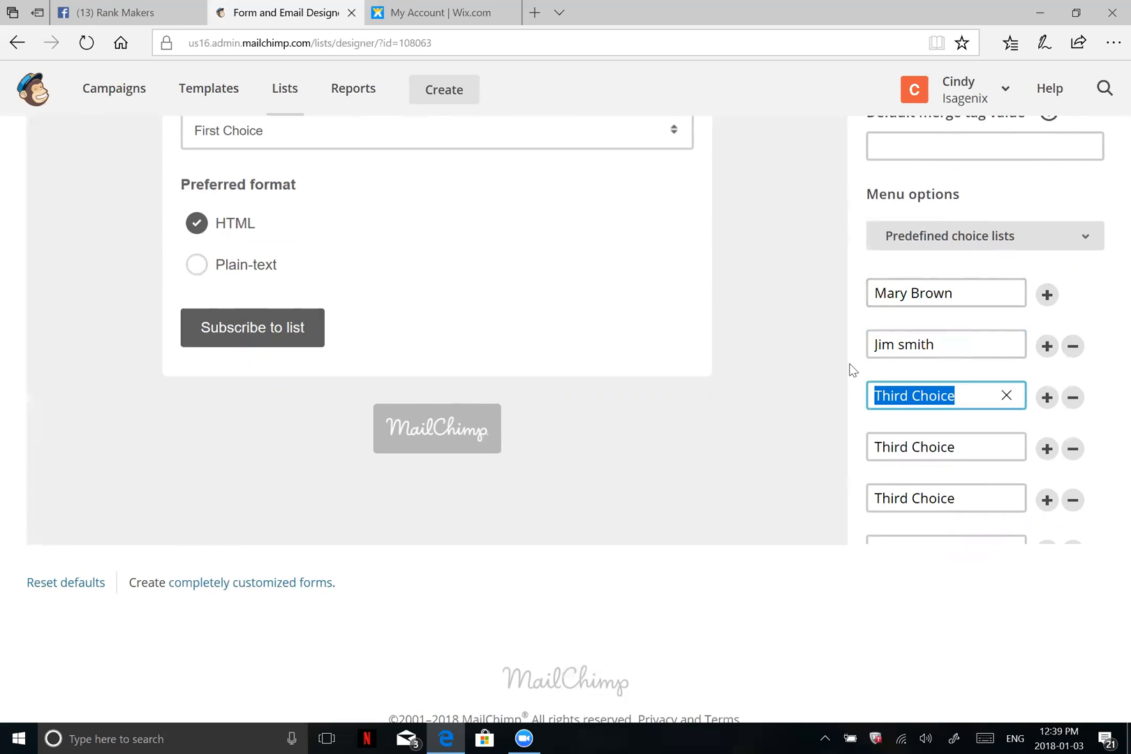
pyautogui.write('Bob Greeen')
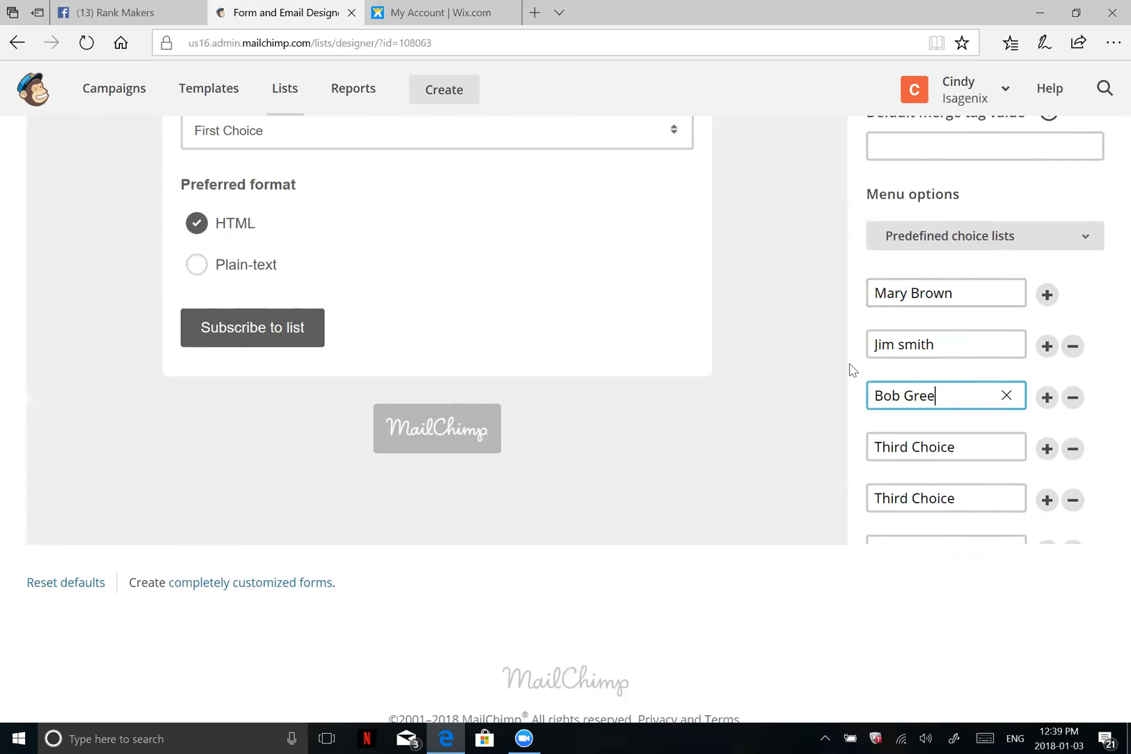
pyautogui.press('Tab')
pyautogui.press('Tab')
pyautogui.press('Tab')
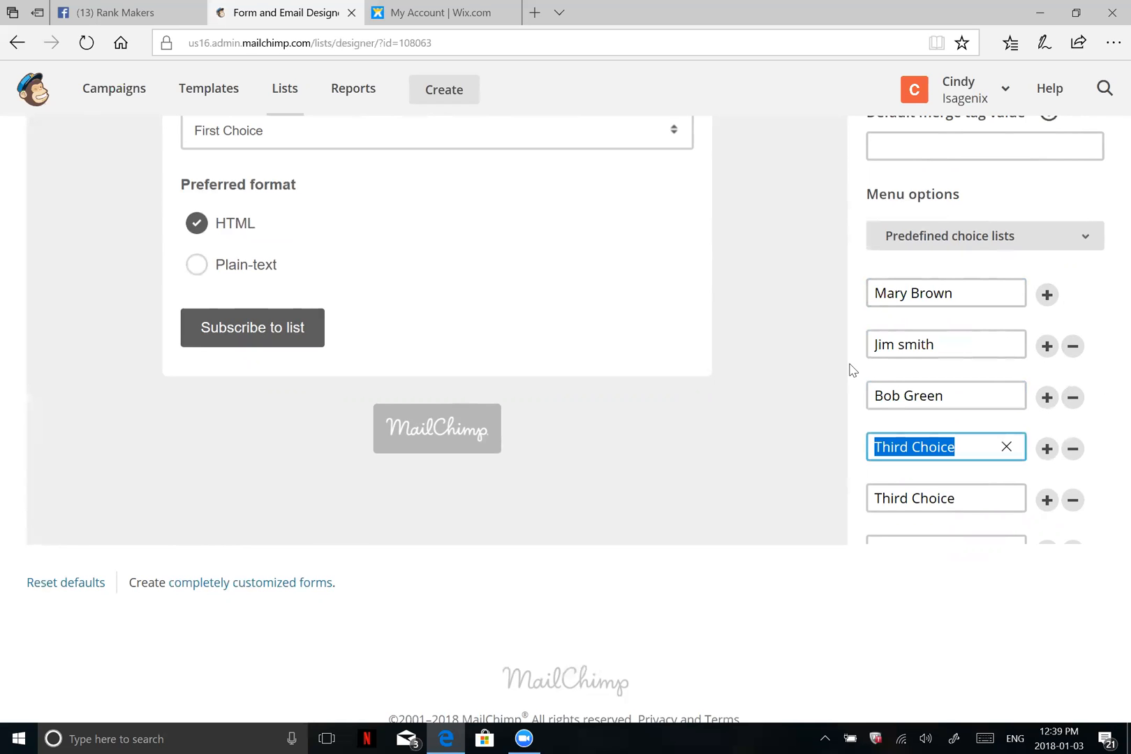
pyautogui.write('Jack Dempsey')
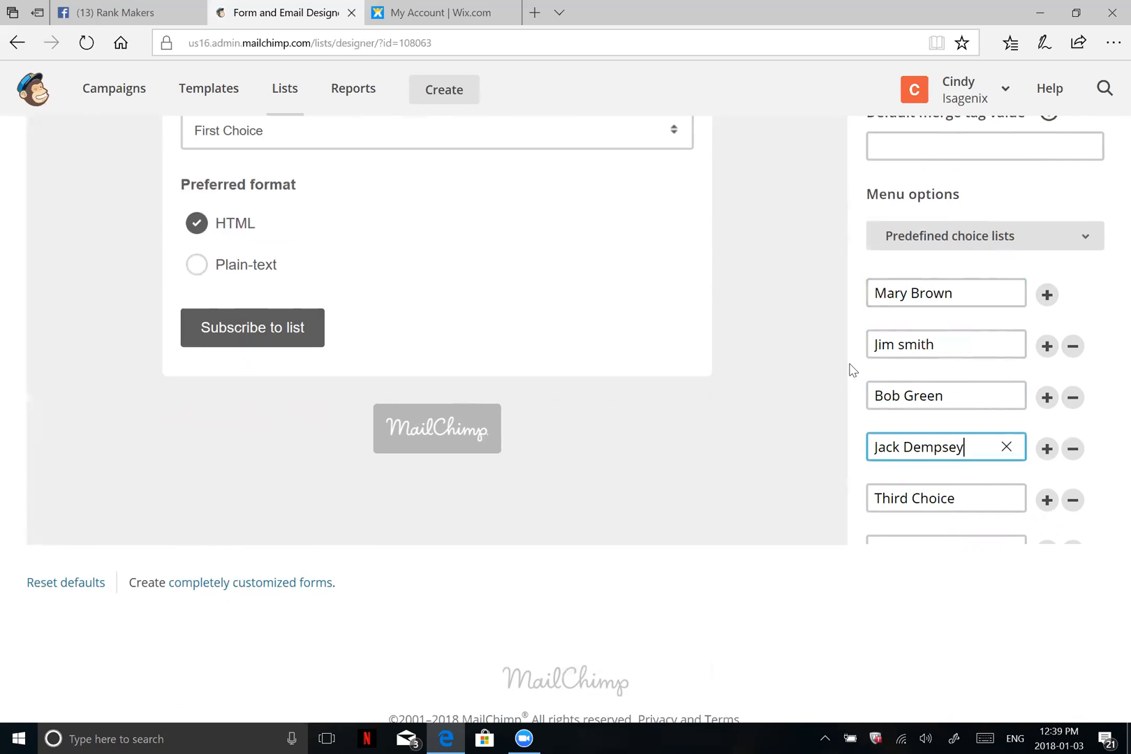
pyautogui.scroll(-2, 852, 370)
# Remove the two leftover Third Choice rows and save the field.
pyautogui.click(1073, 365)
pyautogui.click(1073, 415)
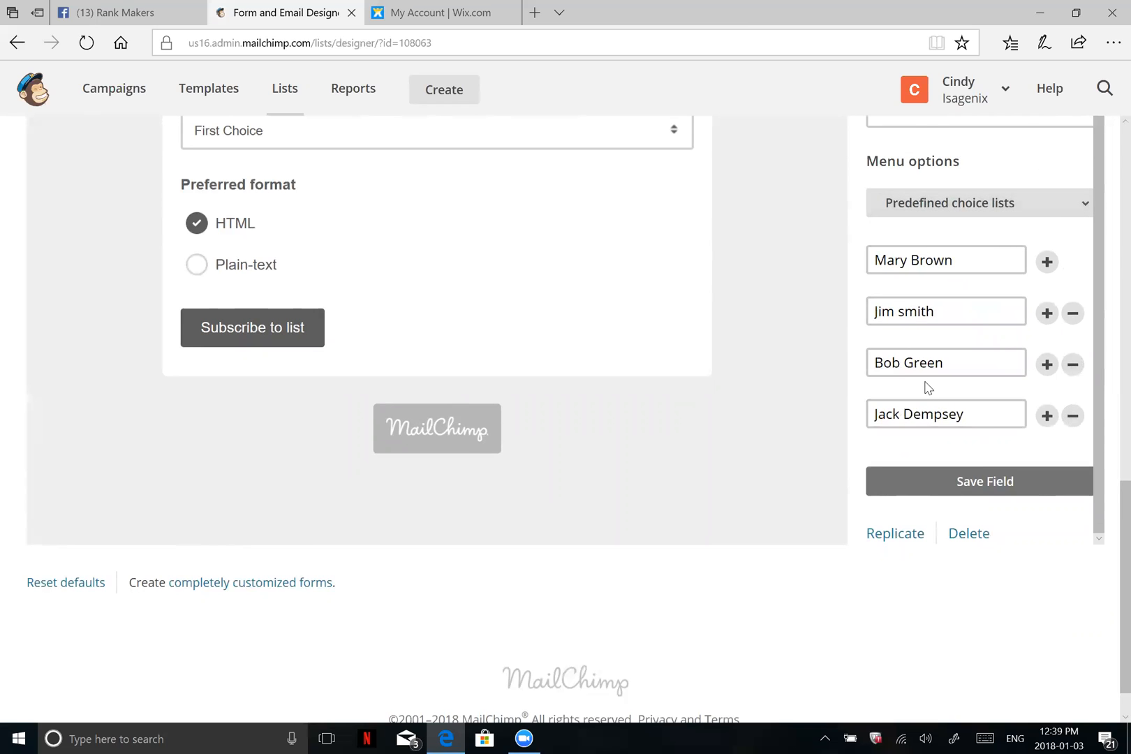
pyautogui.scroll(-1, 925, 387)
pyautogui.click(991, 432)
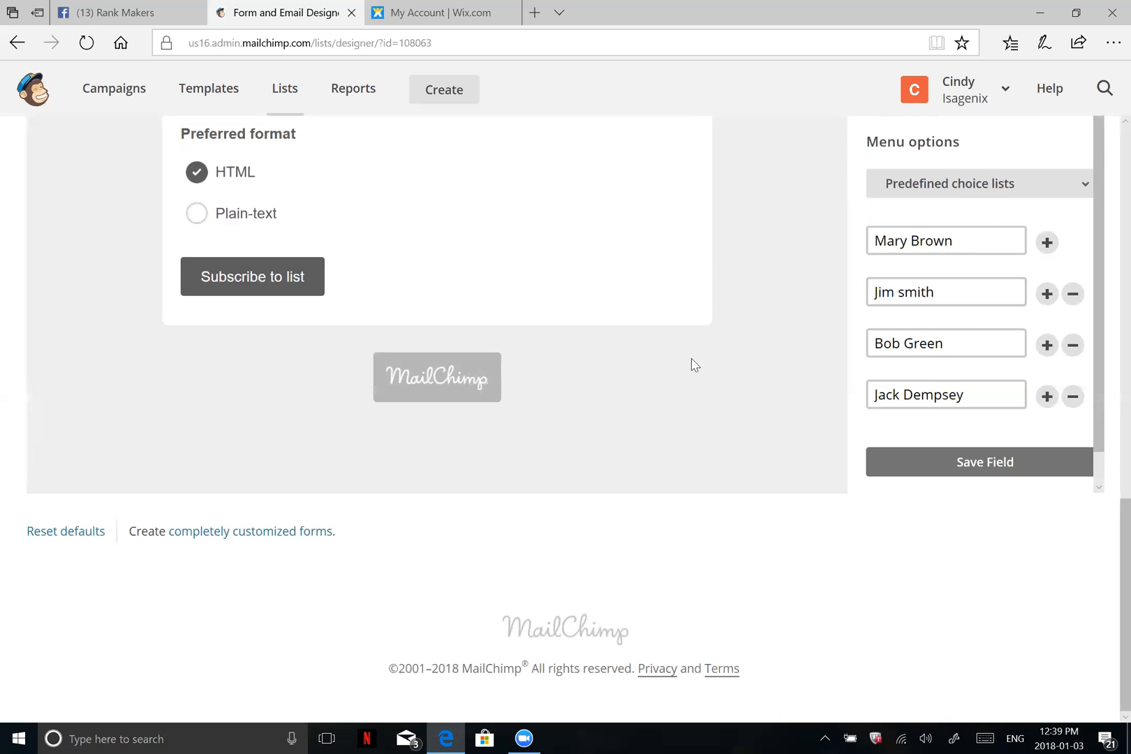
pyautogui.scroll(1, 610, 363)
pyautogui.scroll(3, 610, 362)
pyautogui.scroll(-2, 197, 250)
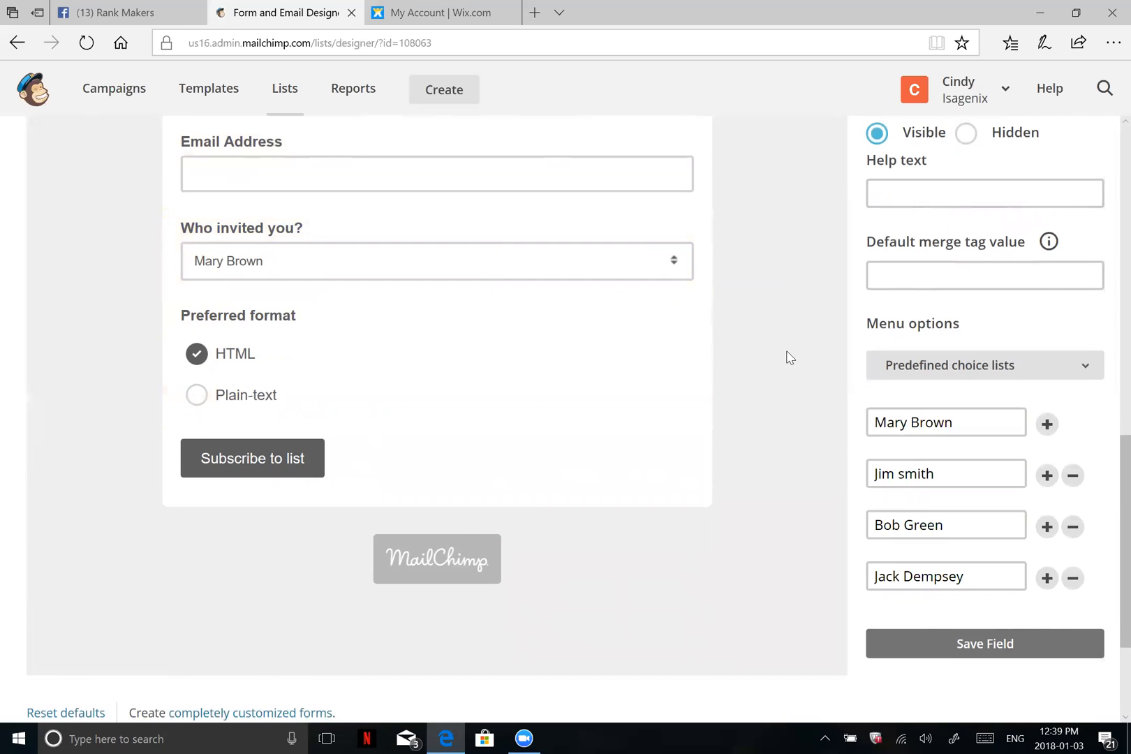
pyautogui.scroll(-3, 1045, 397)
pyautogui.scroll(-2, 1076, 542)
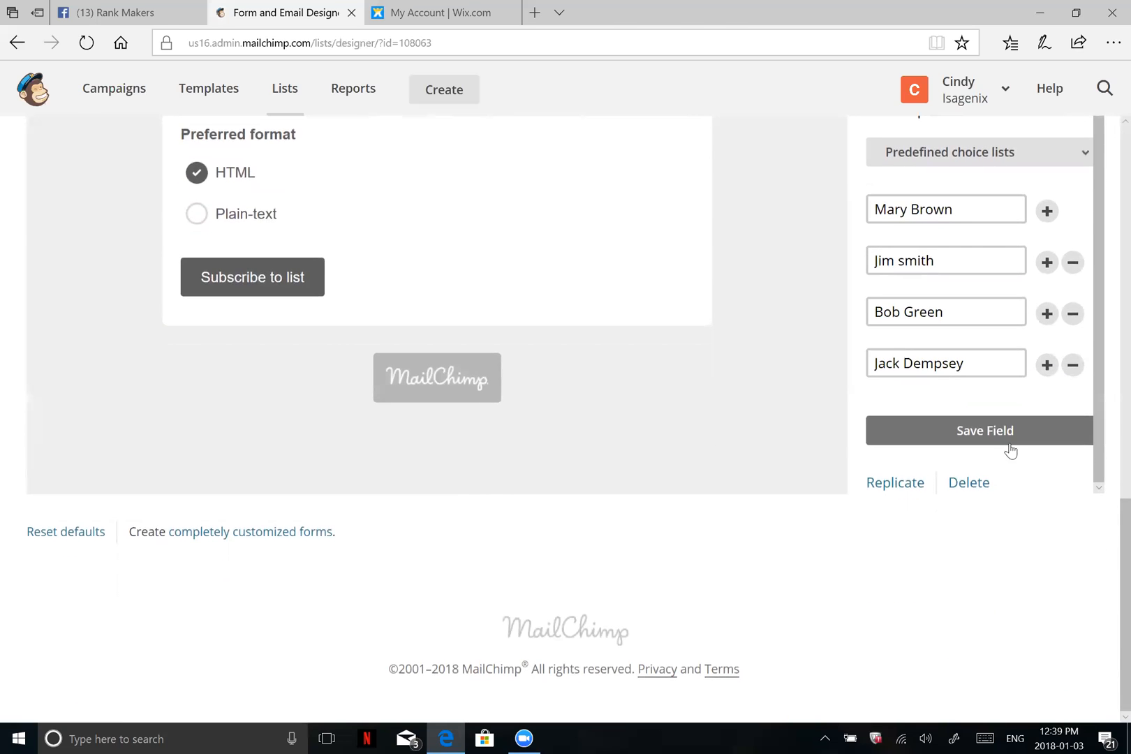
pyautogui.click(977, 428)
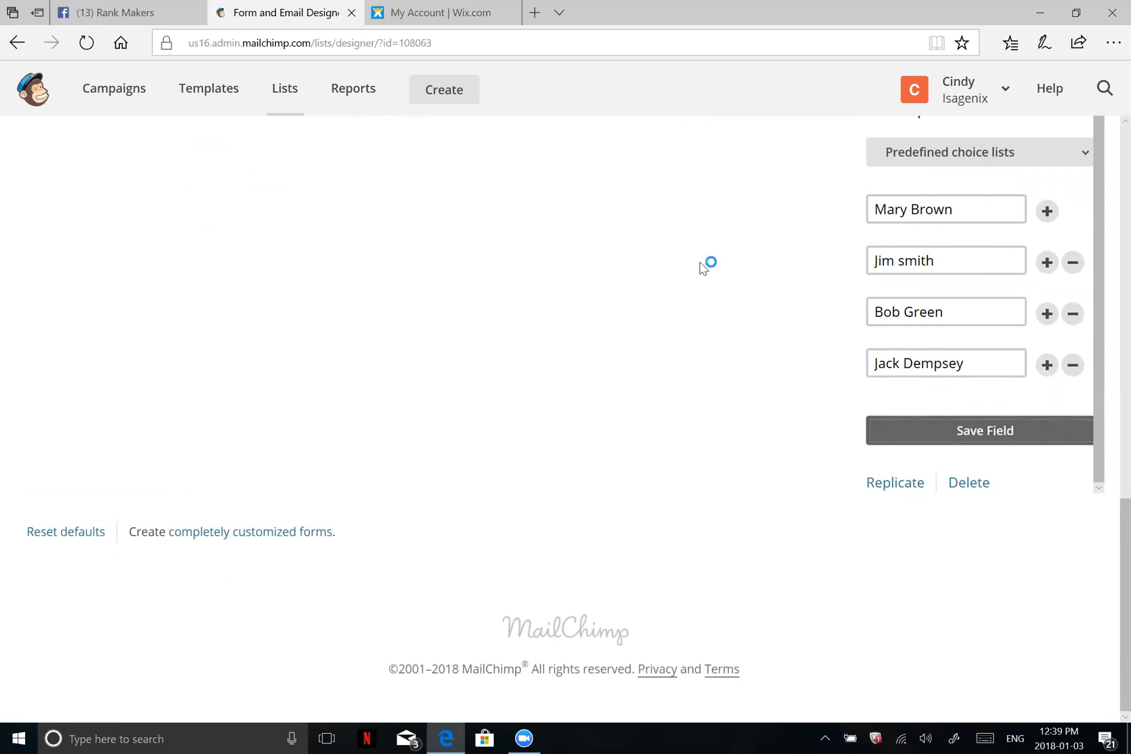
# Add a Check Boxes field labelled 'Do you have a social media account'.
pyautogui.scroll(5, 727, 264)
pyautogui.scroll(6, 732, 264)
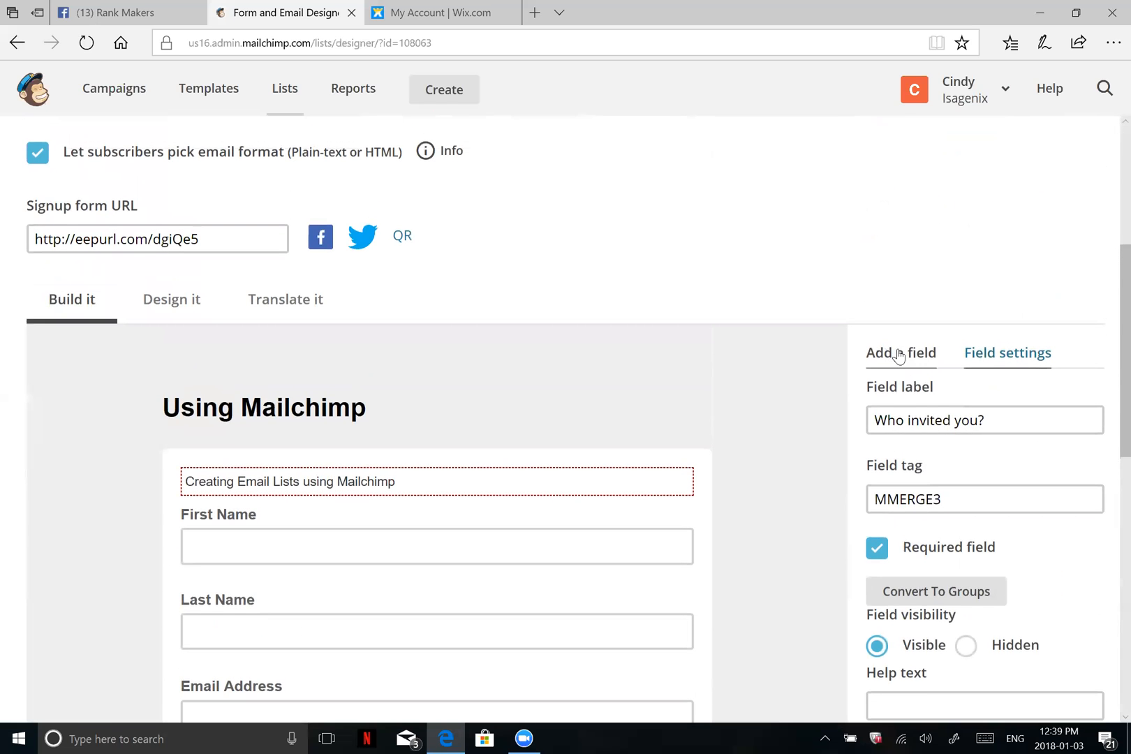
pyautogui.click(899, 355)
pyautogui.scroll(-5, 1035, 293)
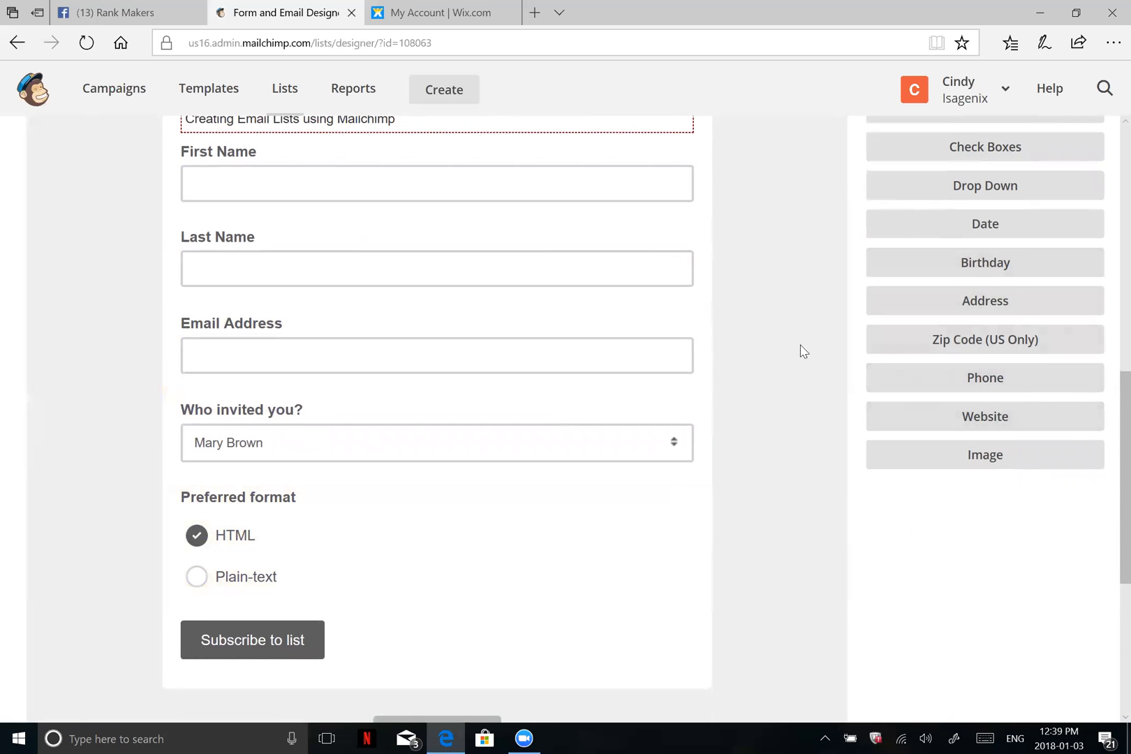
pyautogui.click(985, 148)
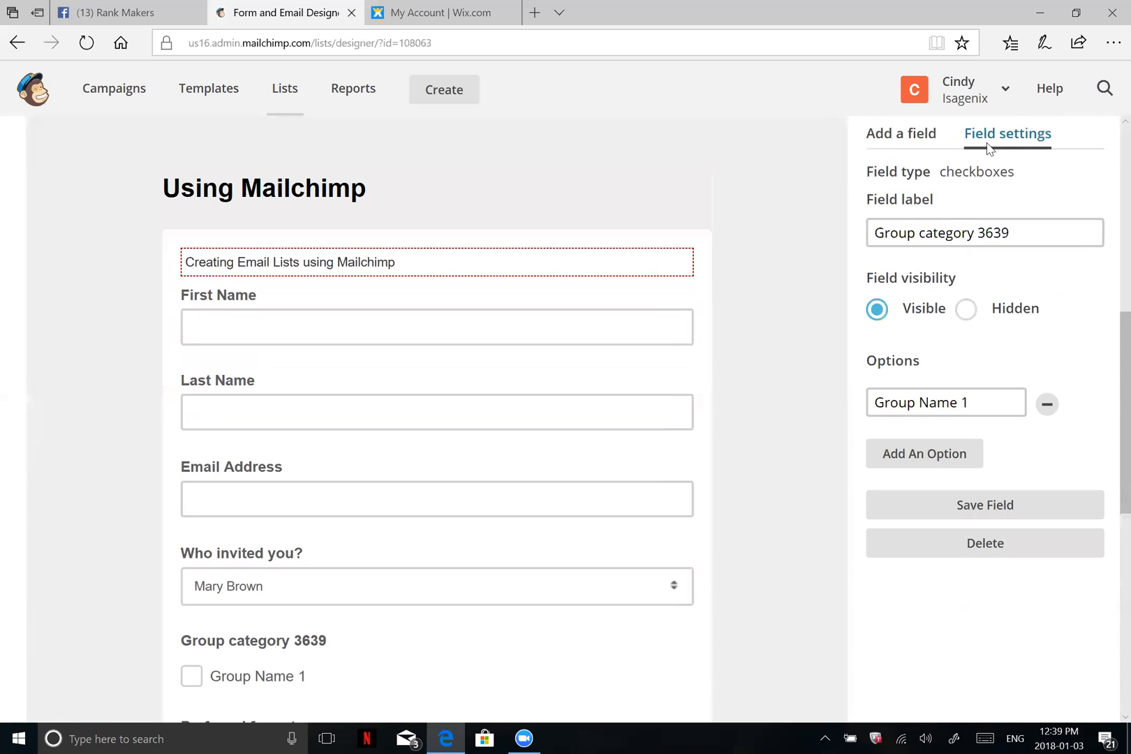
pyautogui.moveTo(1012, 233); pyautogui.dragTo(788, 242)
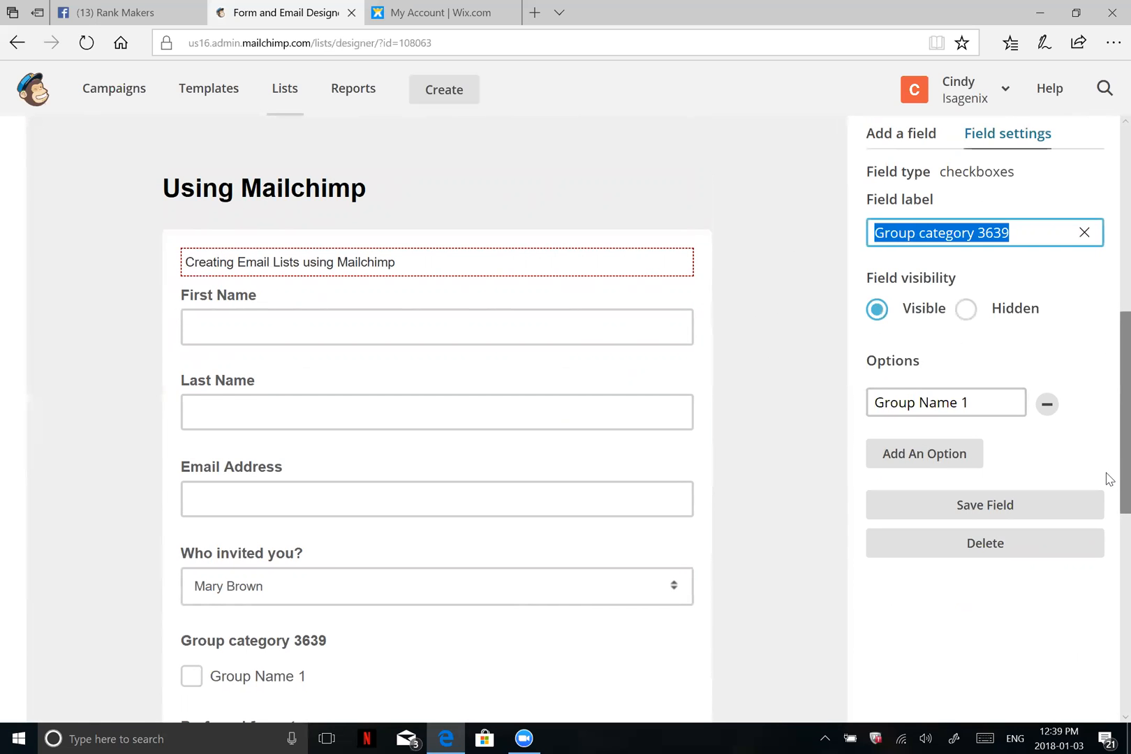
pyautogui.write('Have')
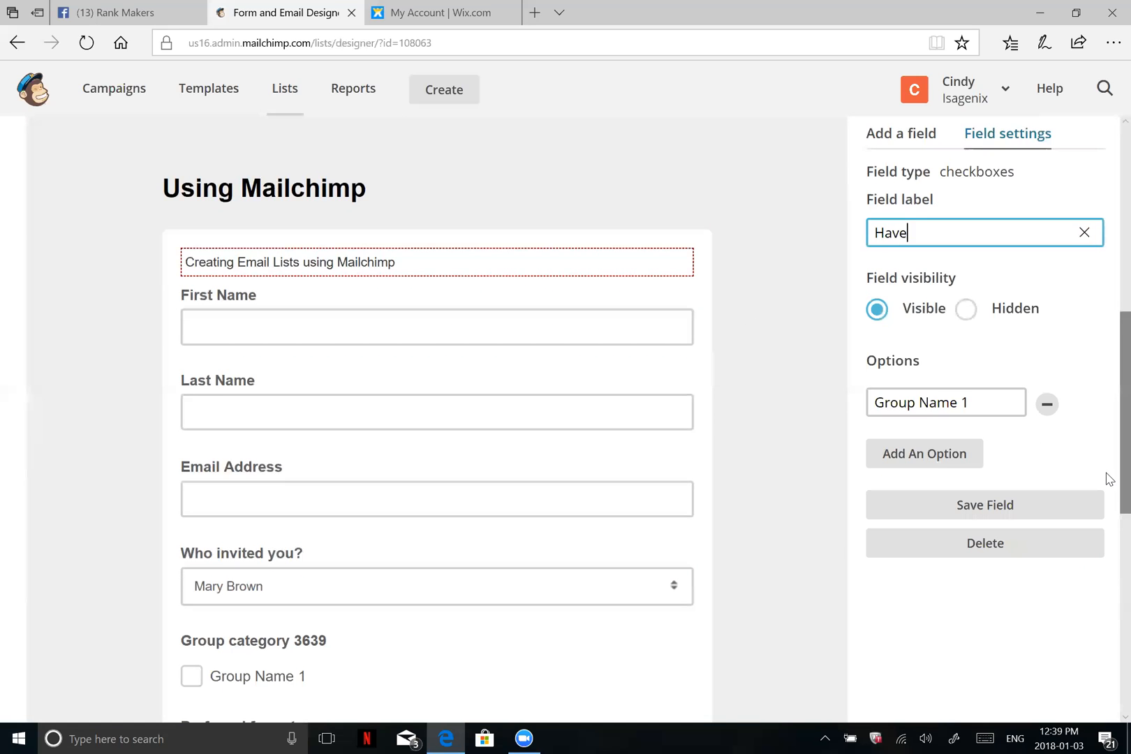
pyautogui.write(' you created')
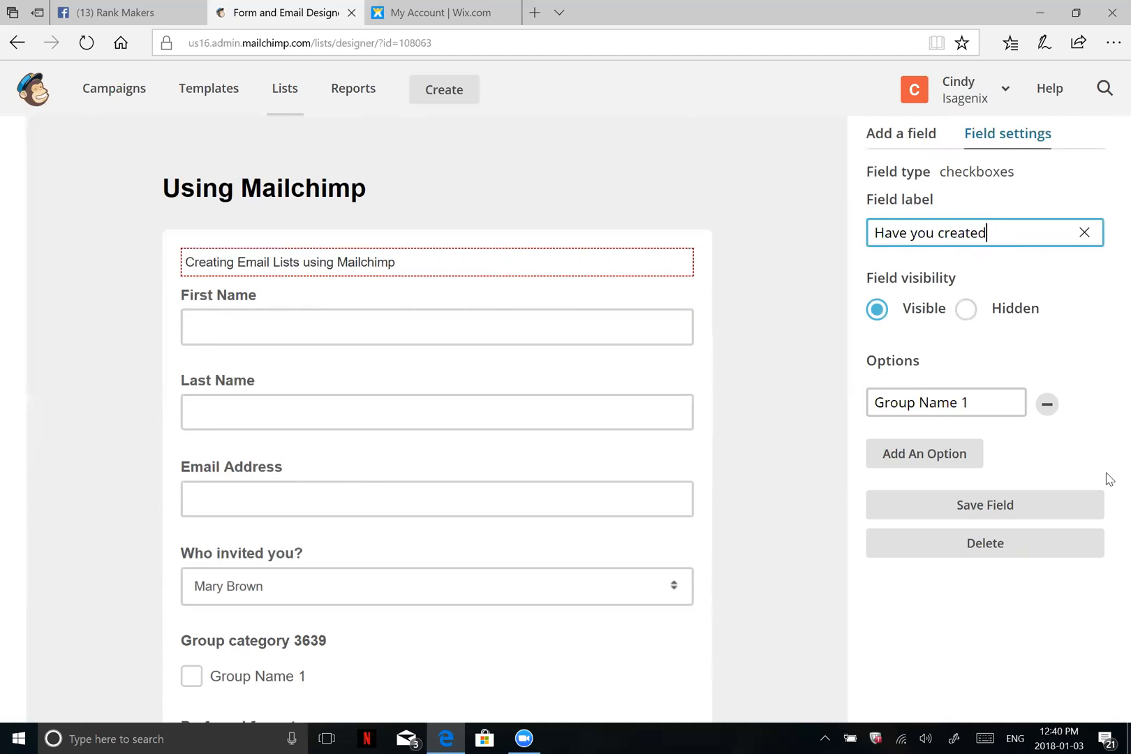
pyautogui.press('BackSpace')
pyautogui.press('BackSpace')
pyautogui.press('BackSpace')
pyautogui.press('BackSpace')
pyautogui.press('BackSpace')
pyautogui.press('BackSpace')
pyautogui.press('BackSpace')
pyautogui.press('BackSpace')
pyautogui.press('BackSpace')
pyautogui.press('BackSpace')
pyautogui.press('BackSpace')
pyautogui.press('BackSpace')
pyautogui.press('BackSpace')
pyautogui.press('BackSpace')
pyautogui.press('BackSpace')
pyautogui.press('BackSpace')
pyautogui.write('Do ')
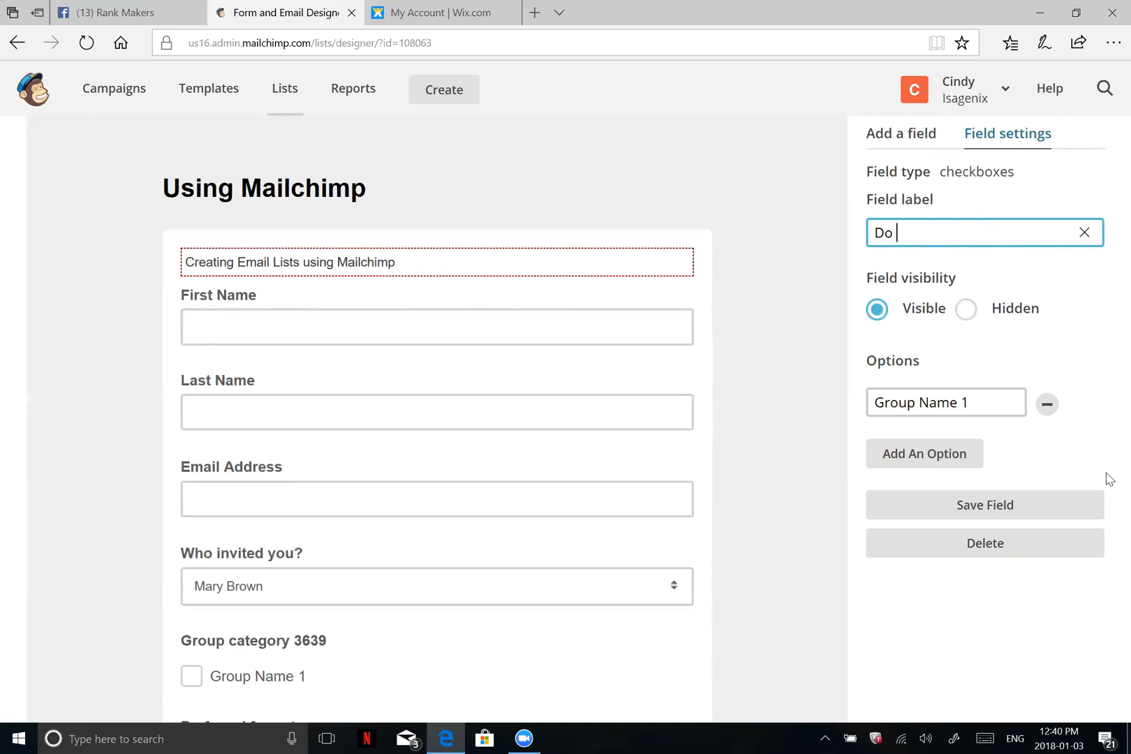
pyautogui.write('you have a social media account')
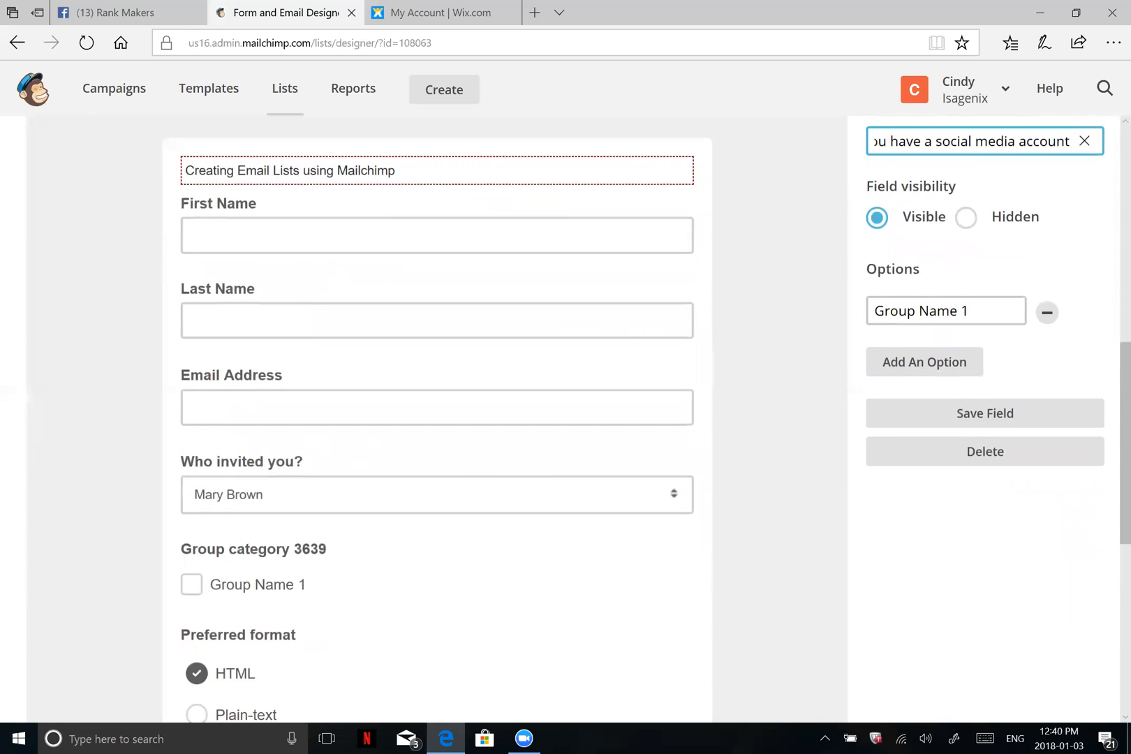
# Rename Group Name 1 to Yes, add a No option, and save the field.
pyautogui.scroll(-3, 985, 268)
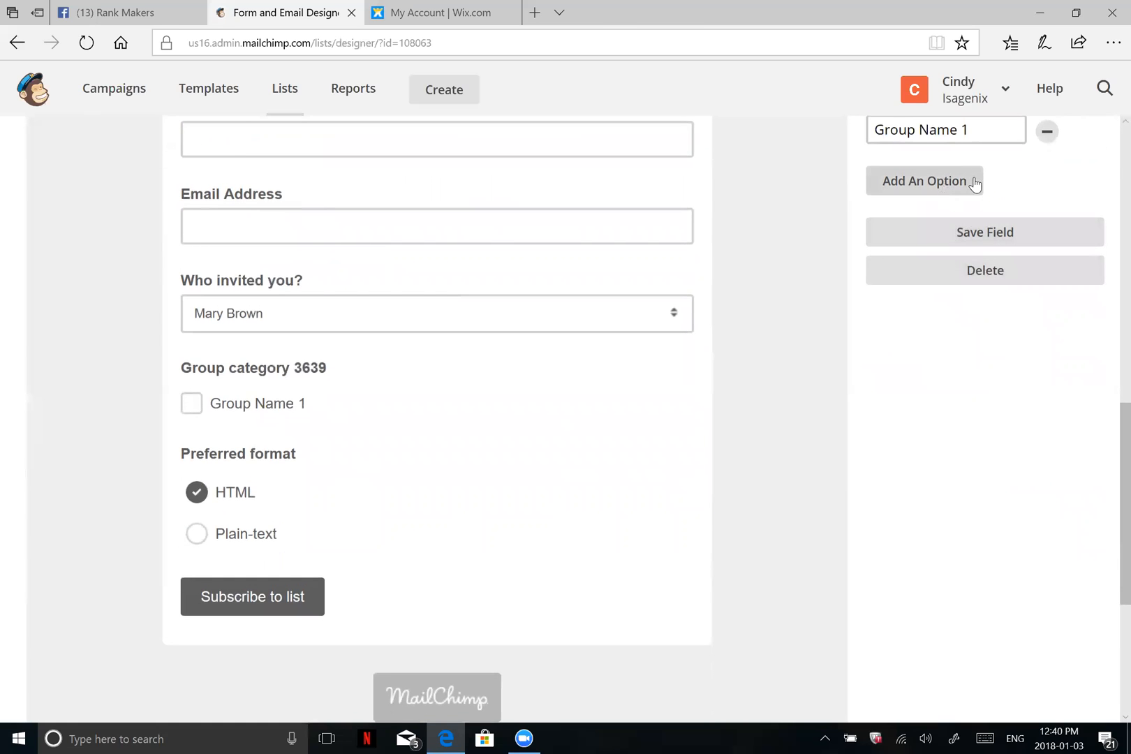
pyautogui.scroll(3, 975, 184)
pyautogui.click(988, 308)
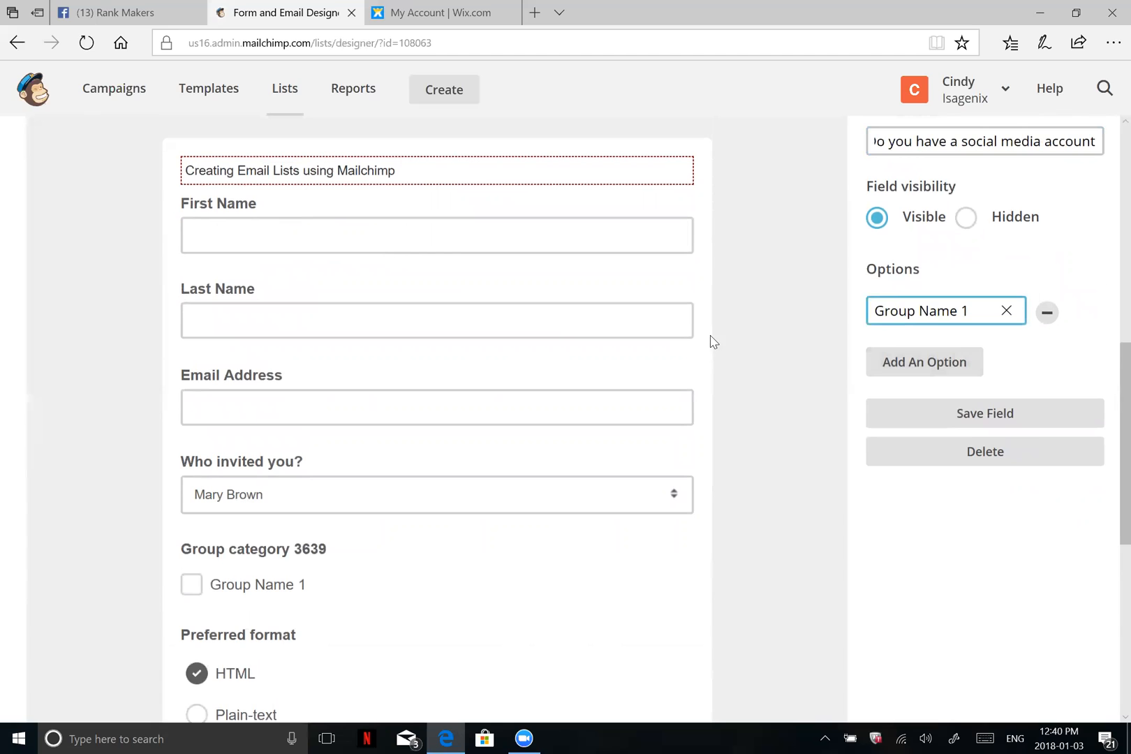
pyautogui.moveTo(970, 311); pyautogui.dragTo(837, 320)
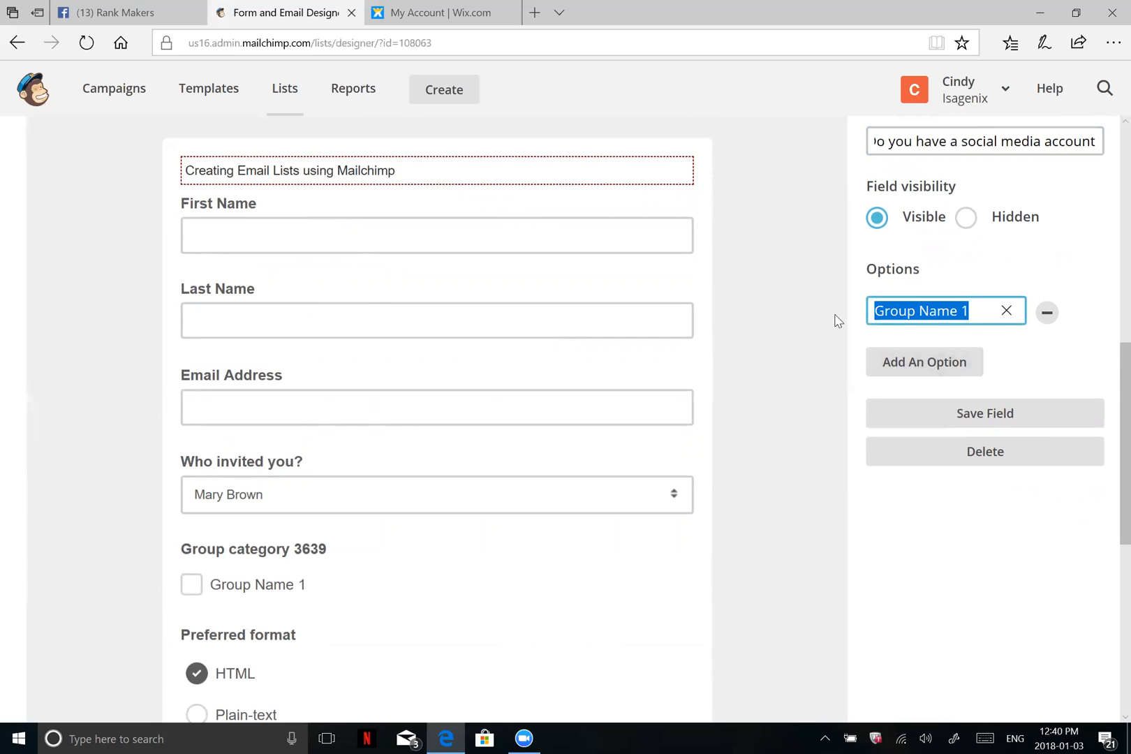
pyautogui.write('Yes')
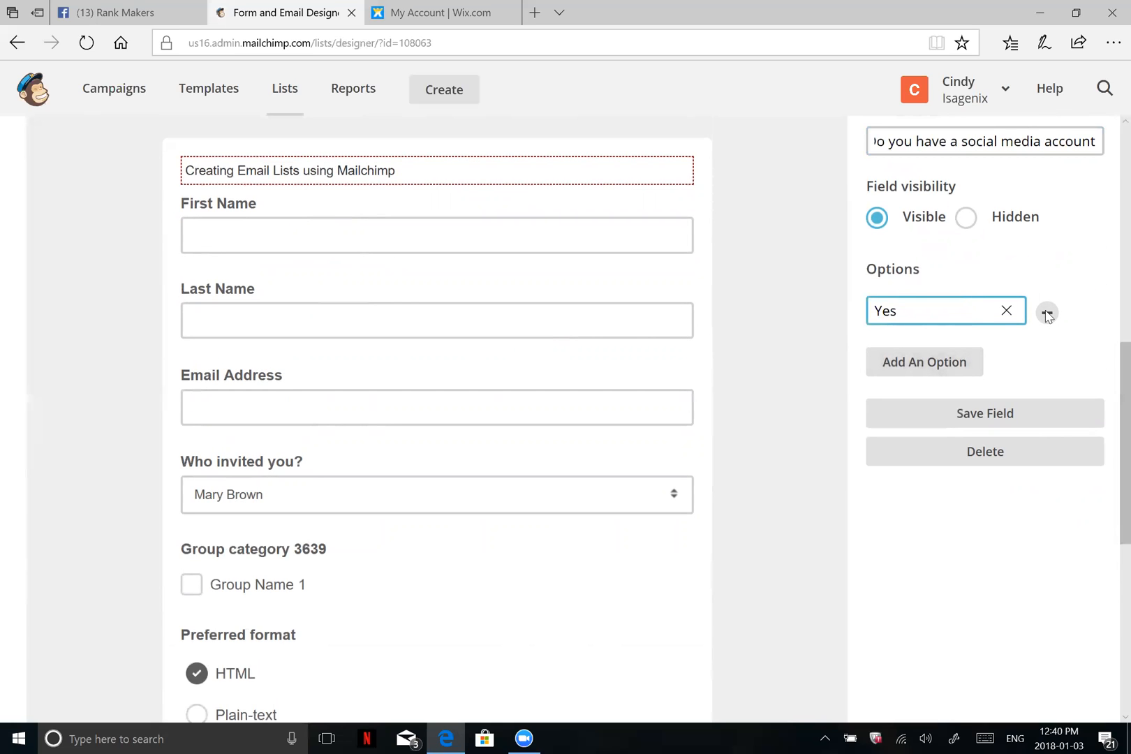
pyautogui.click(968, 363)
pyautogui.click(966, 362)
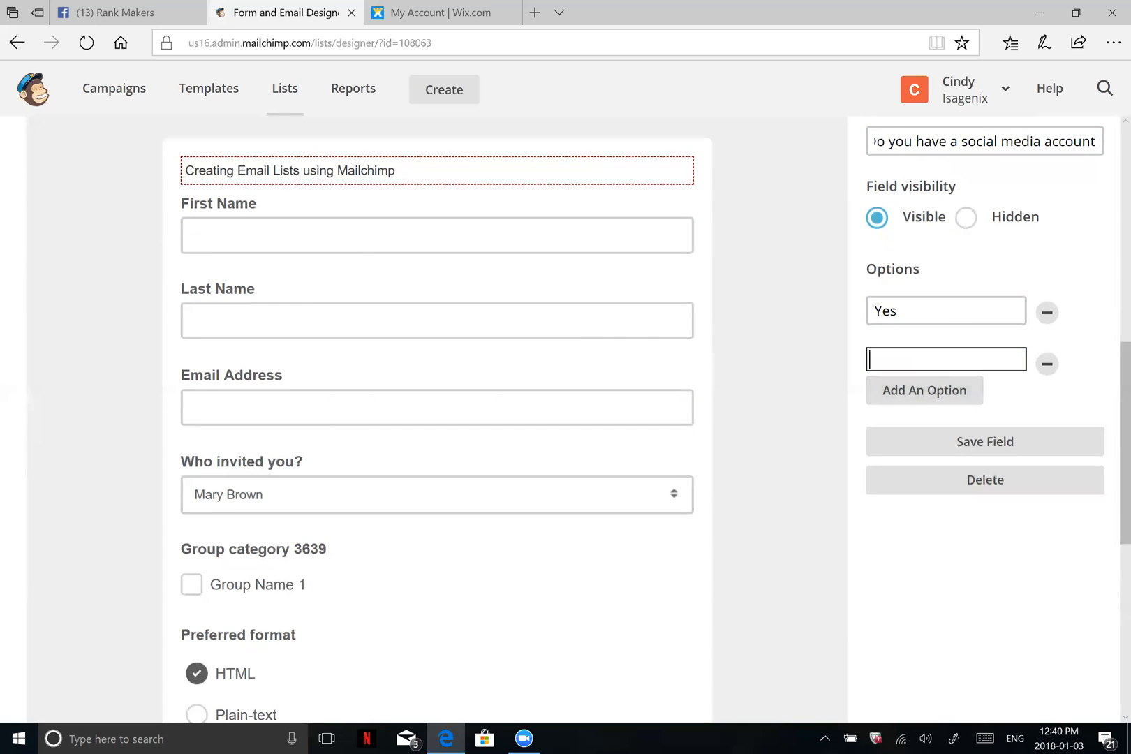
pyautogui.click(999, 443)
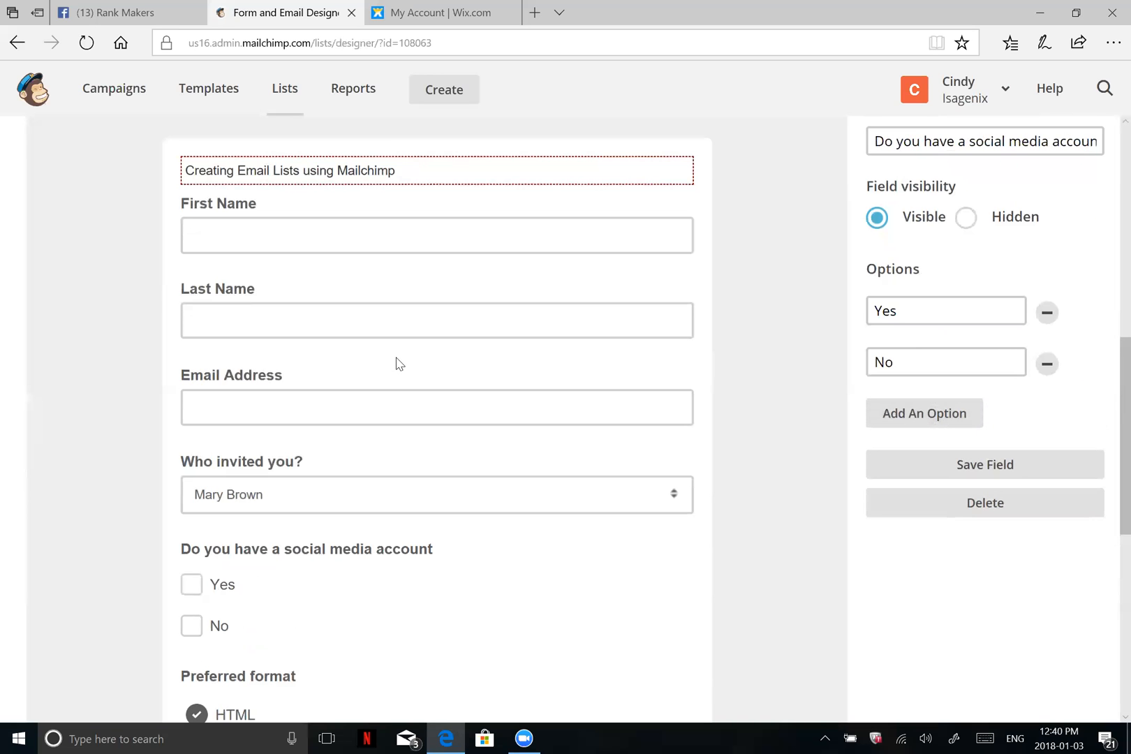
pyautogui.scroll(-3, 394, 363)
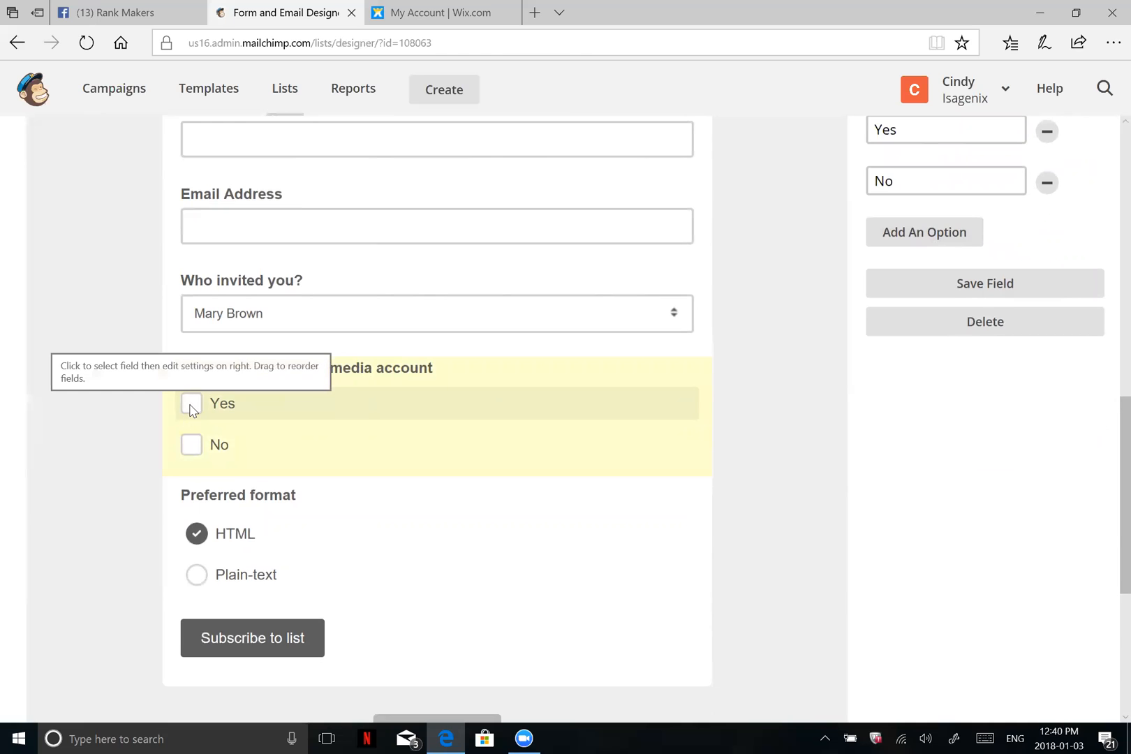
pyautogui.scroll(5, 934, 301)
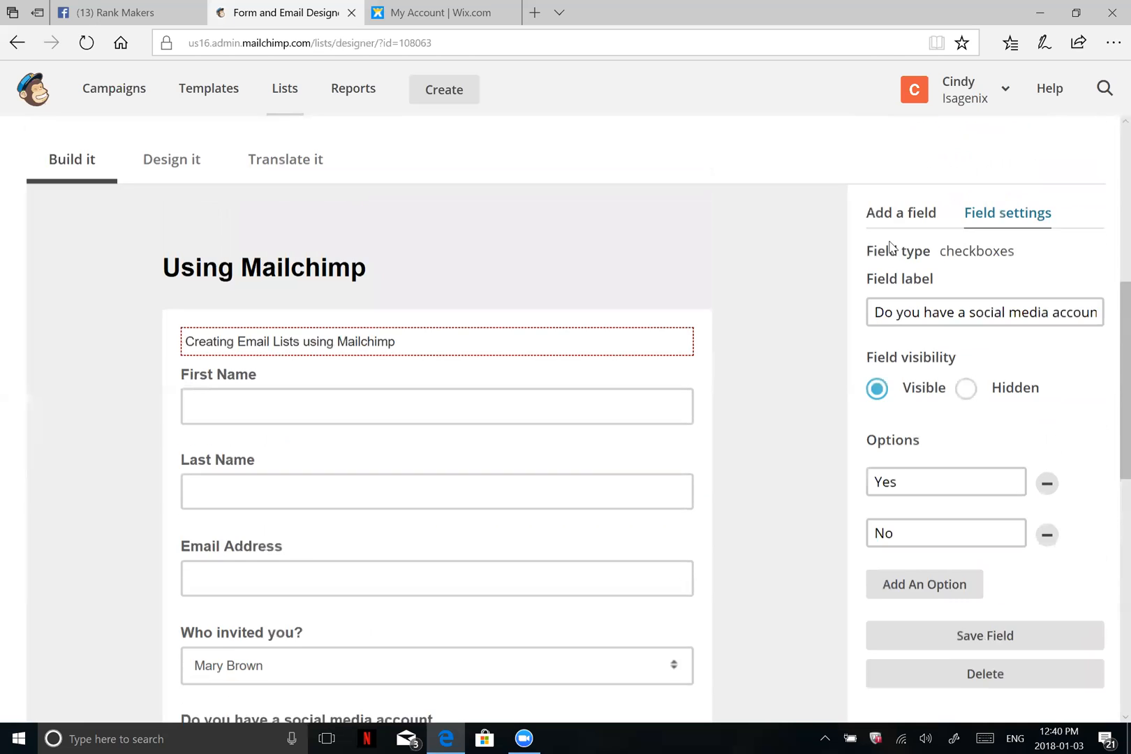
pyautogui.scroll(-1, 890, 246)
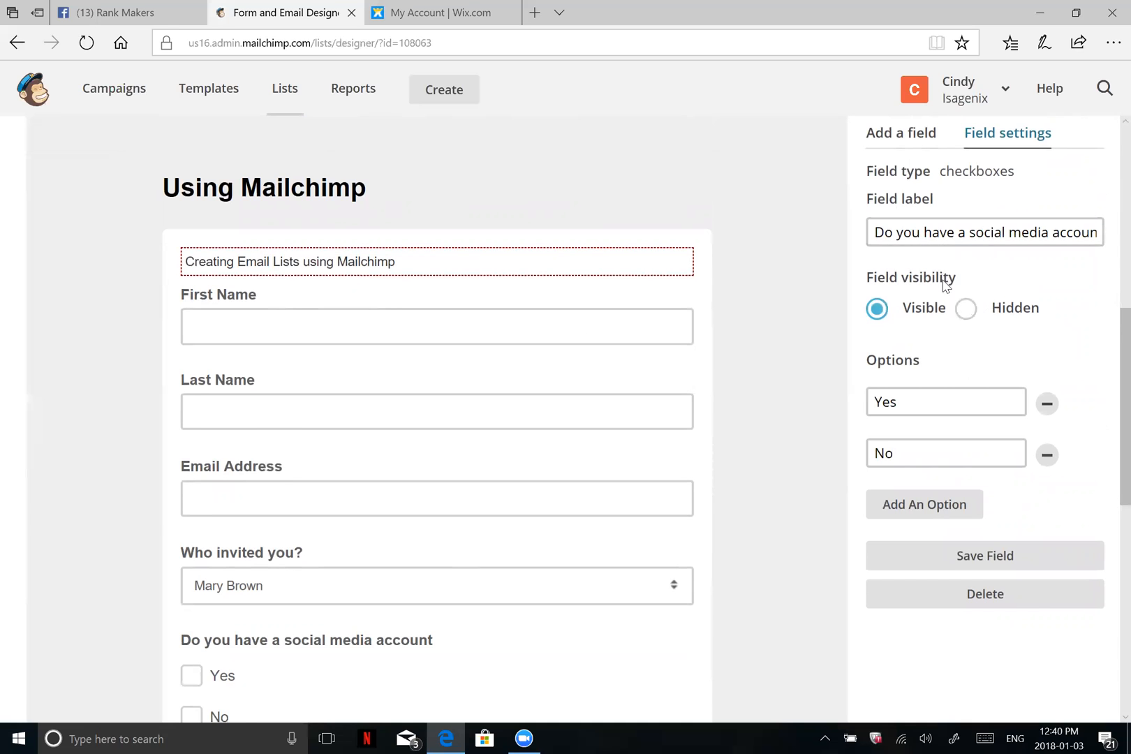
pyautogui.scroll(-1, 947, 287)
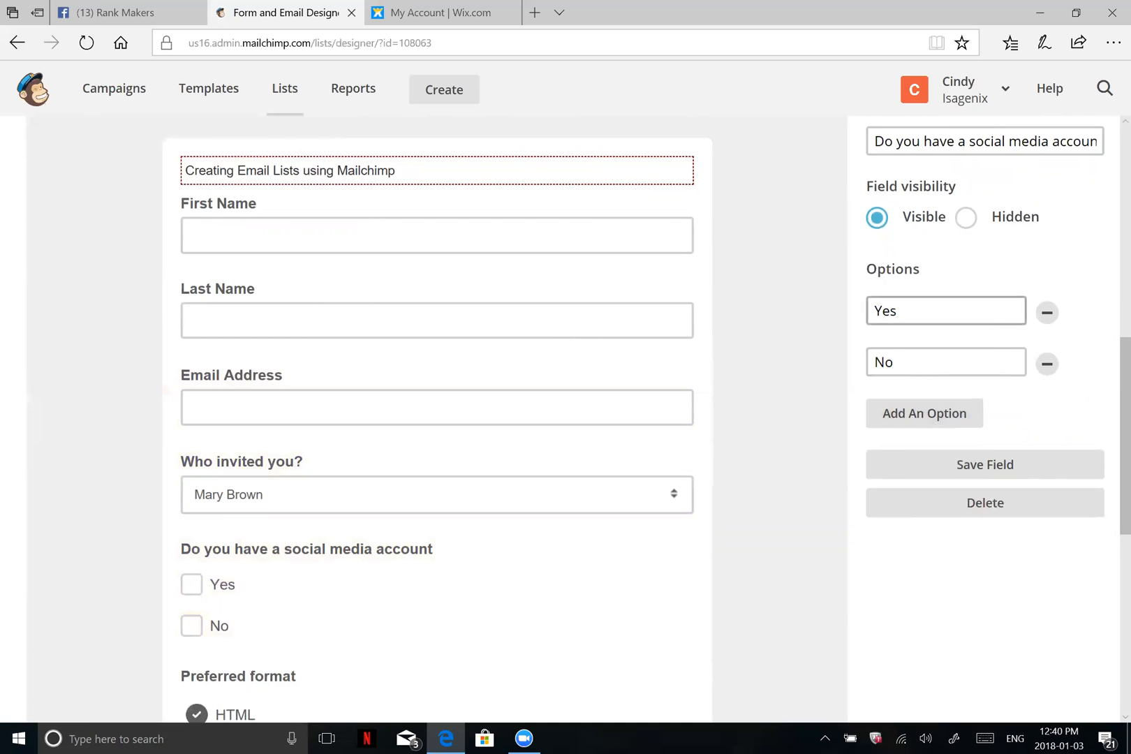
pyautogui.scroll(3, 931, 280)
pyautogui.click(916, 316)
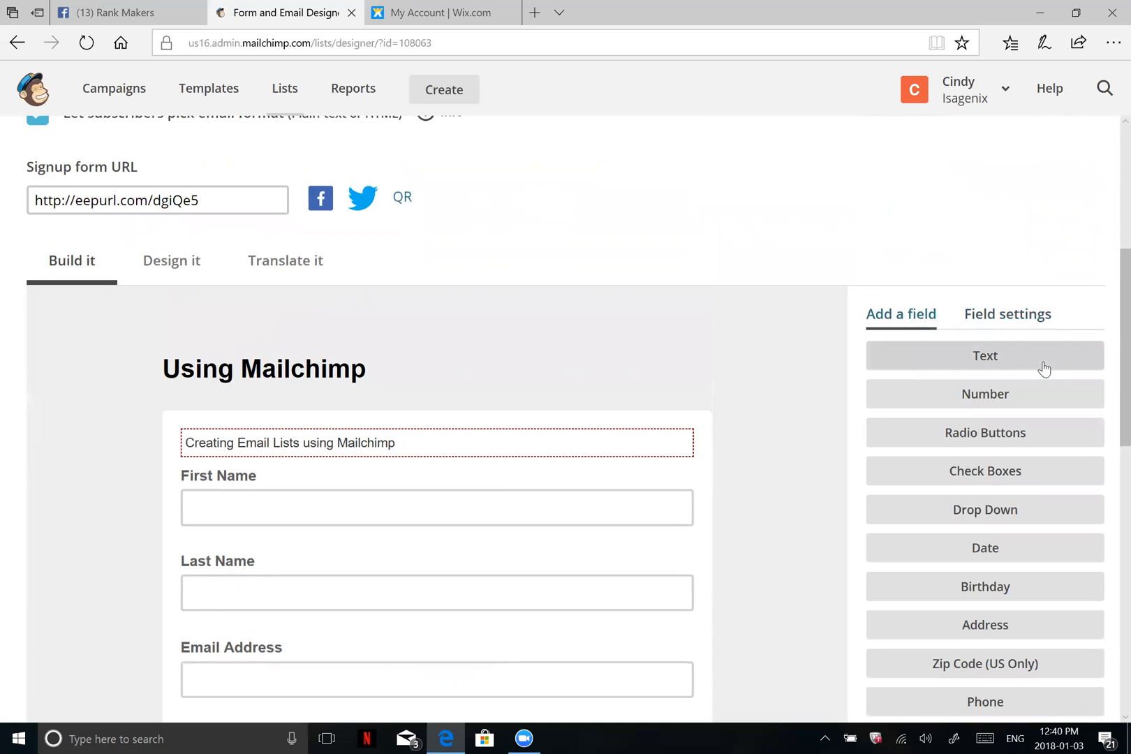
pyautogui.scroll(-2, 977, 308)
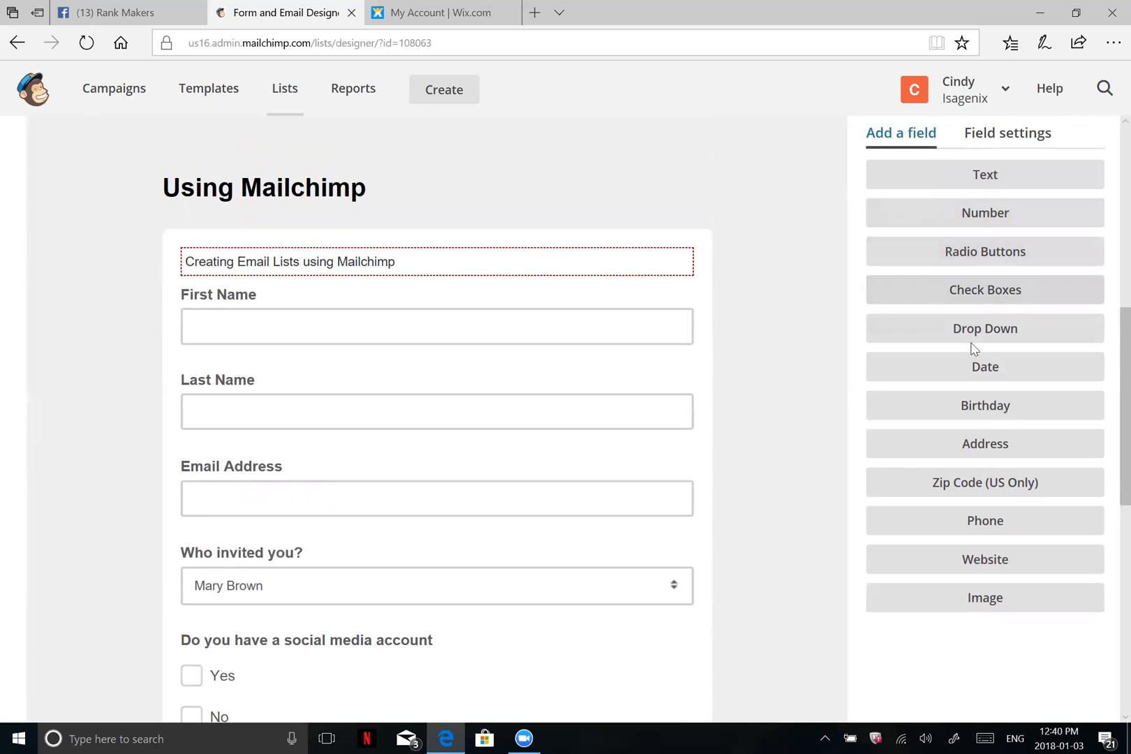
pyautogui.scroll(-2, 1022, 388)
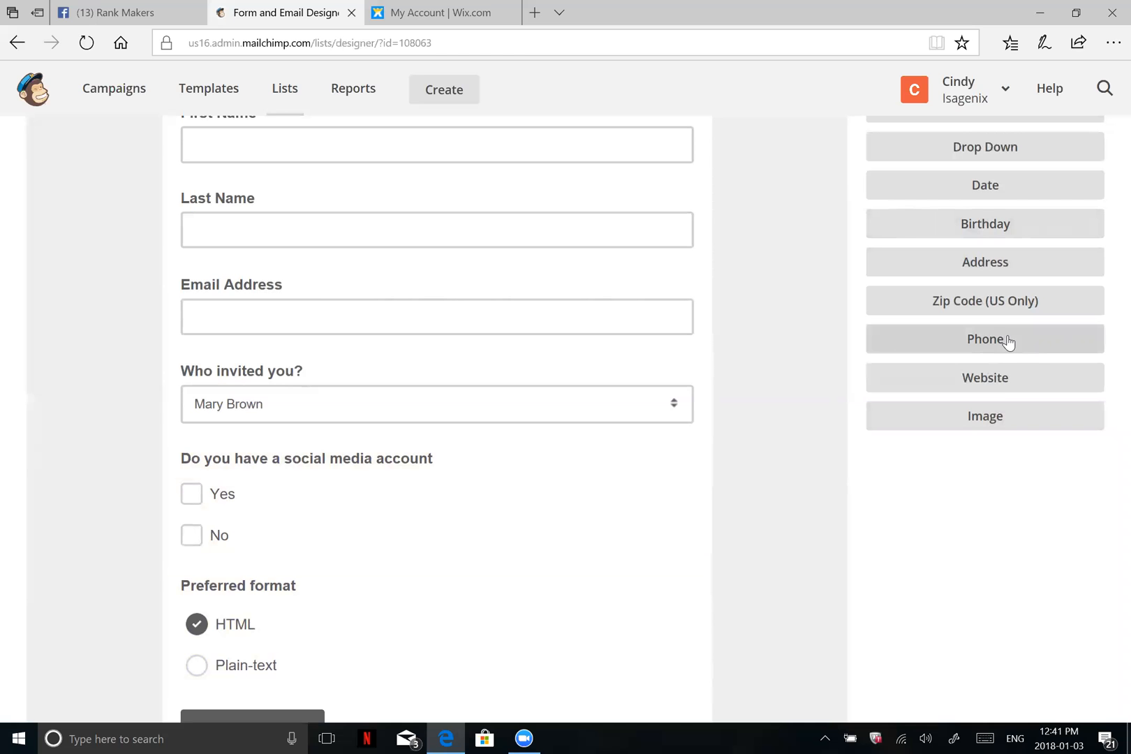
pyautogui.scroll(-3, 605, 289)
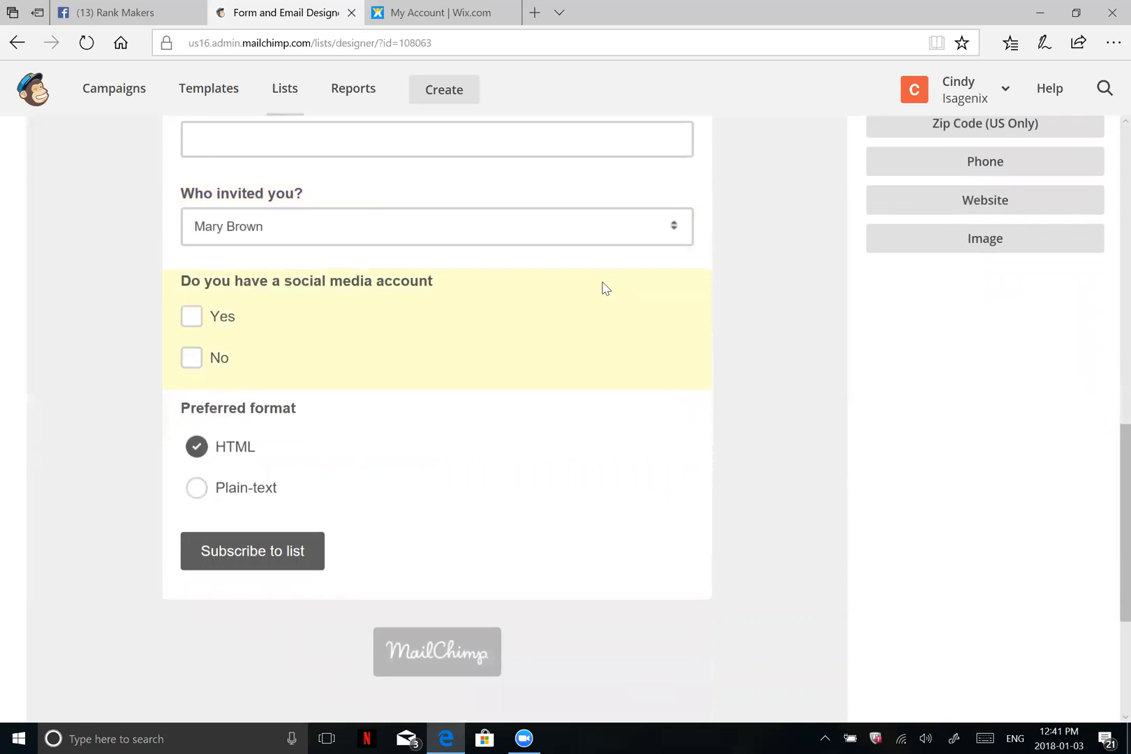
pyautogui.scroll(15, 604, 289)
pyautogui.scroll(-1, 295, 377)
pyautogui.scroll(5, 786, 354)
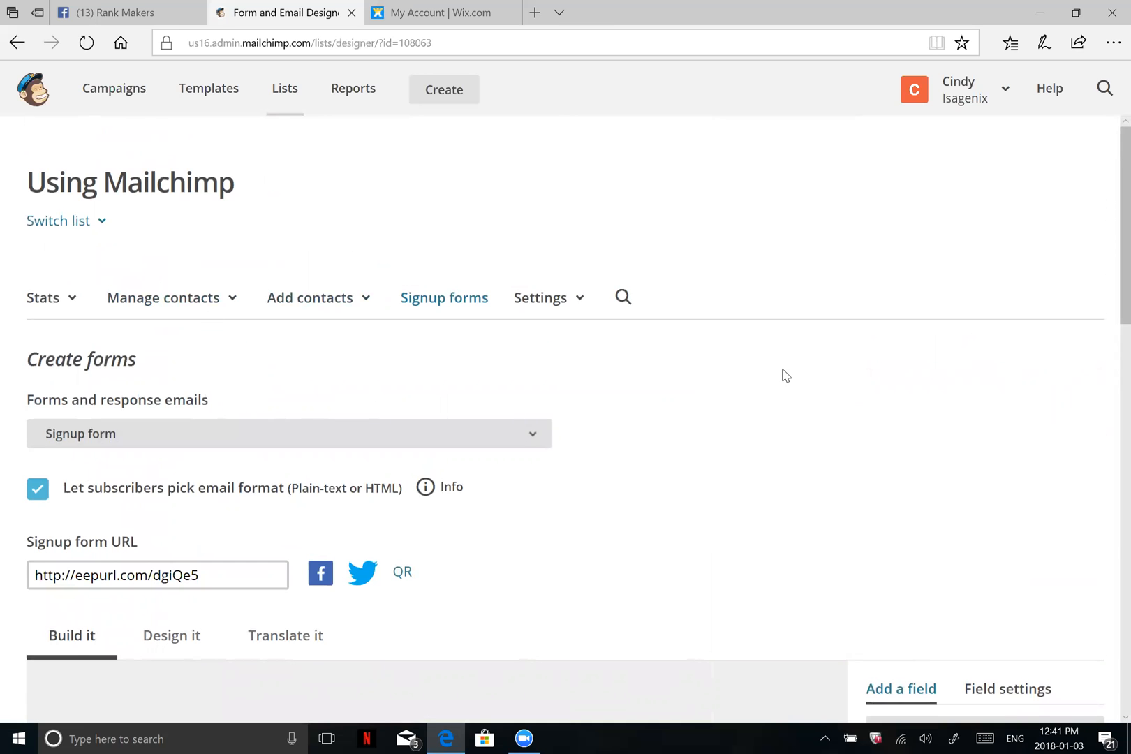
pyautogui.scroll(-1, 542, 347)
pyautogui.scroll(1, 682, 301)
pyautogui.scroll(-10, 766, 470)
pyautogui.scroll(4, 766, 470)
pyautogui.moveTo(508, 270)
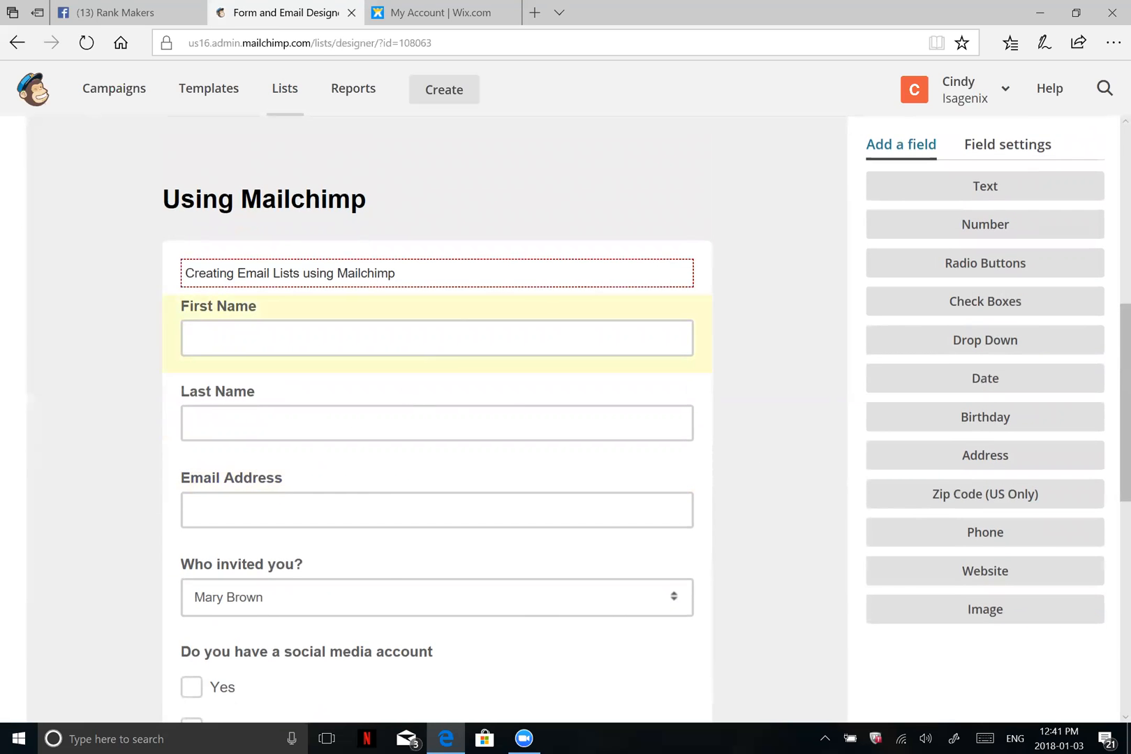
pyautogui.scroll(-3, 383, 594)
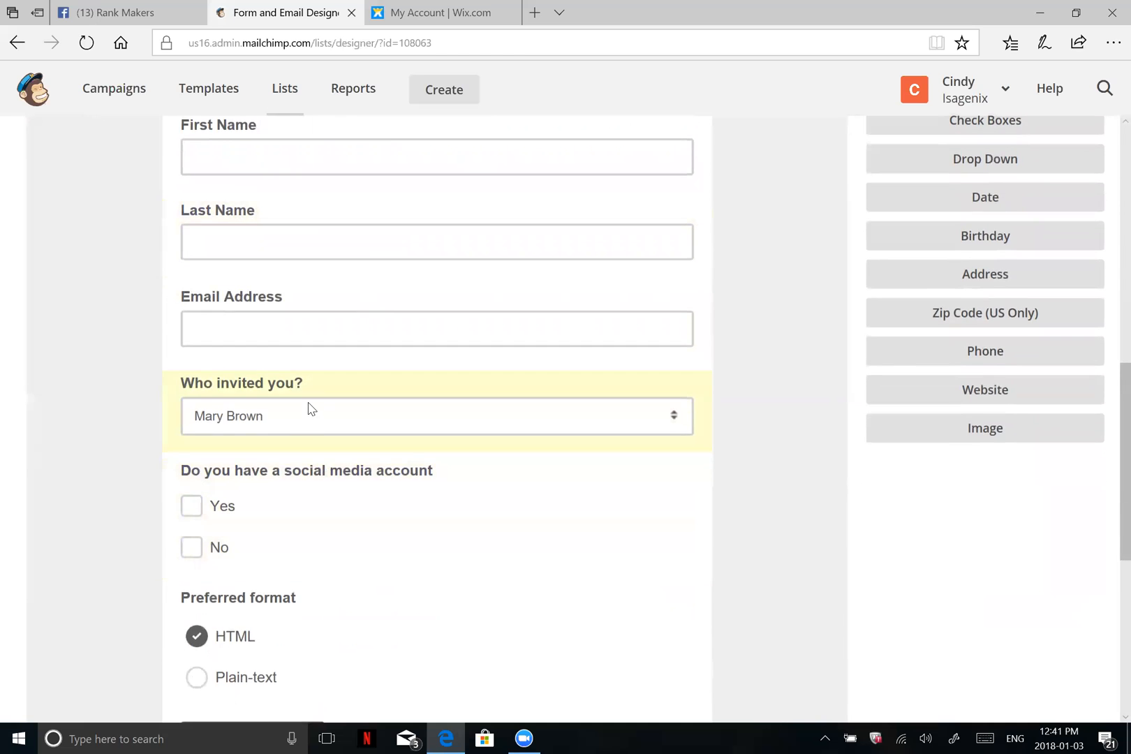
pyautogui.scroll(6, 312, 409)
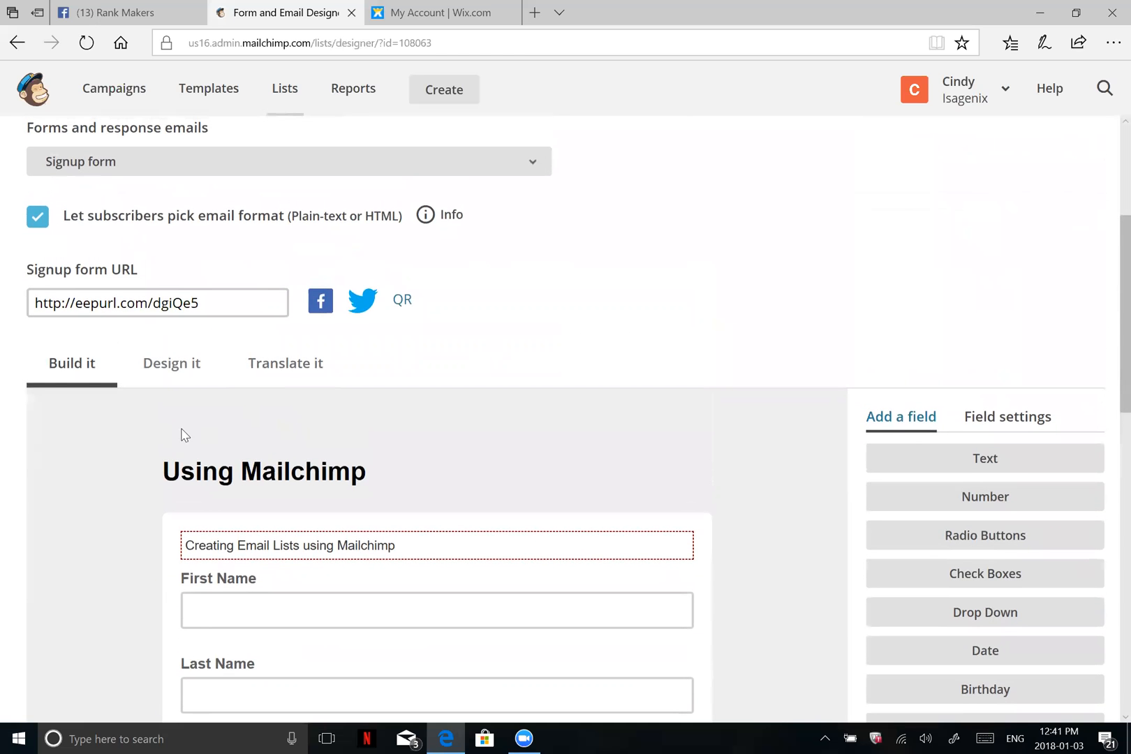
# In Design it, change the Page background from #eeeeee to red #e53737.
pyautogui.click(158, 364)
pyautogui.scroll(-3, 657, 262)
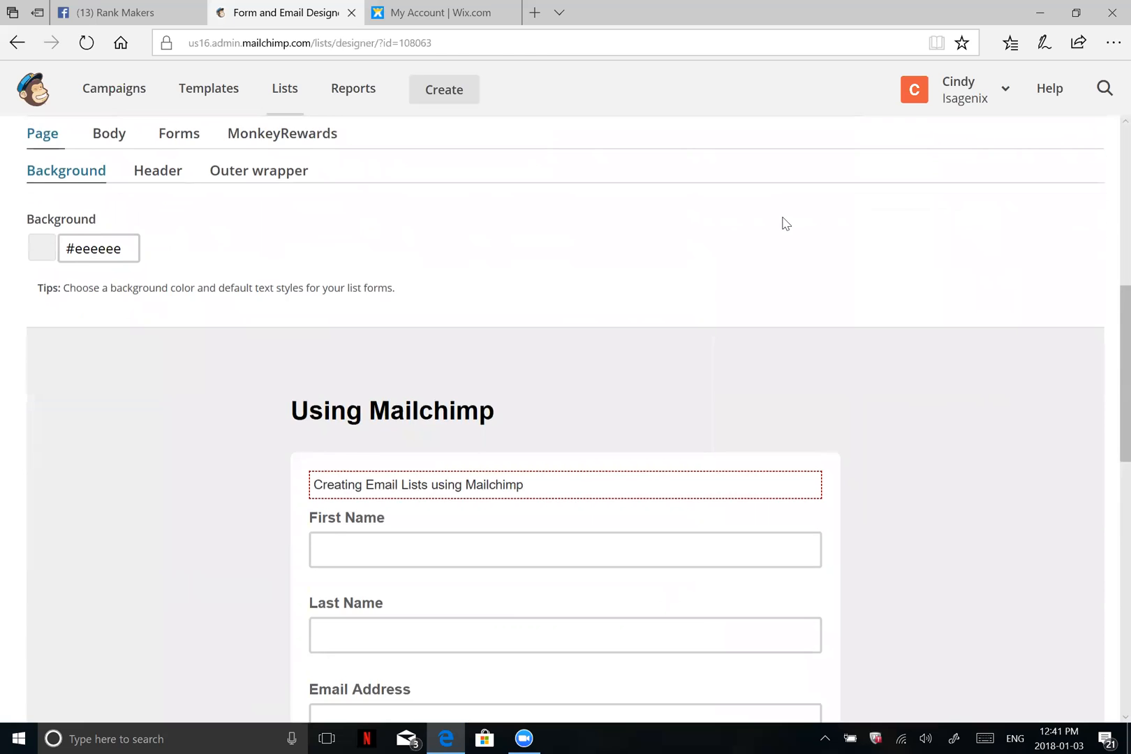
pyautogui.scroll(-6, 783, 222)
pyautogui.scroll(7, 505, 316)
pyautogui.scroll(2, 421, 325)
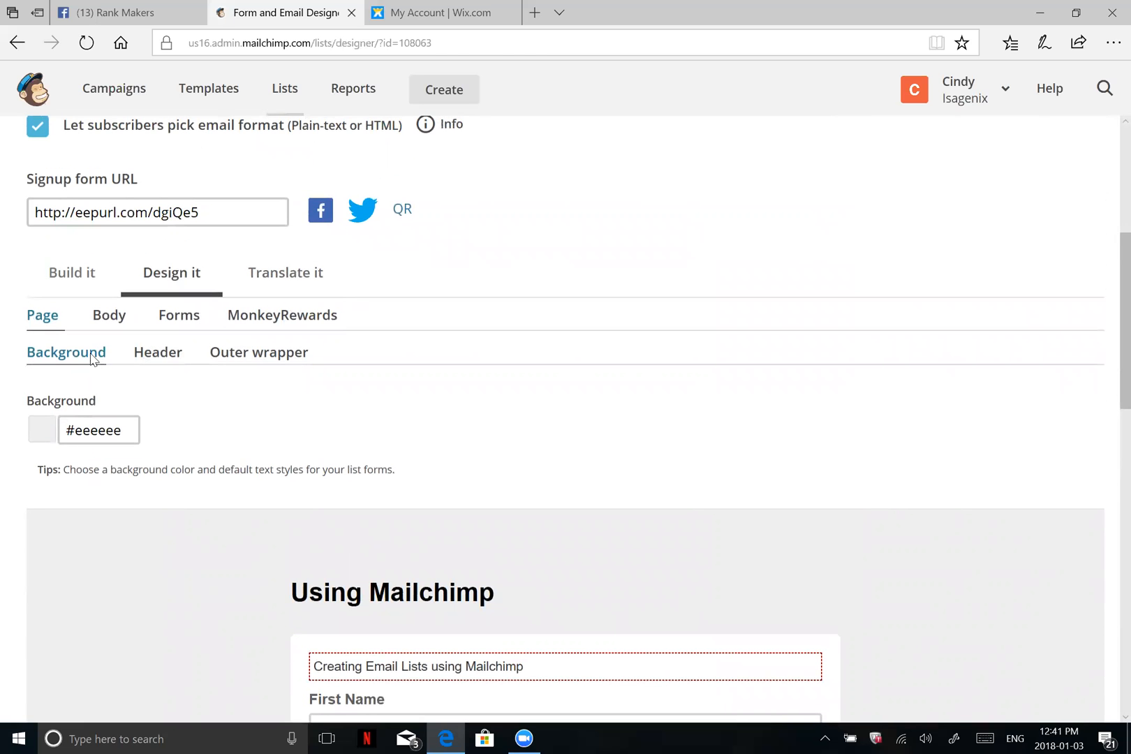
pyautogui.click(91, 430)
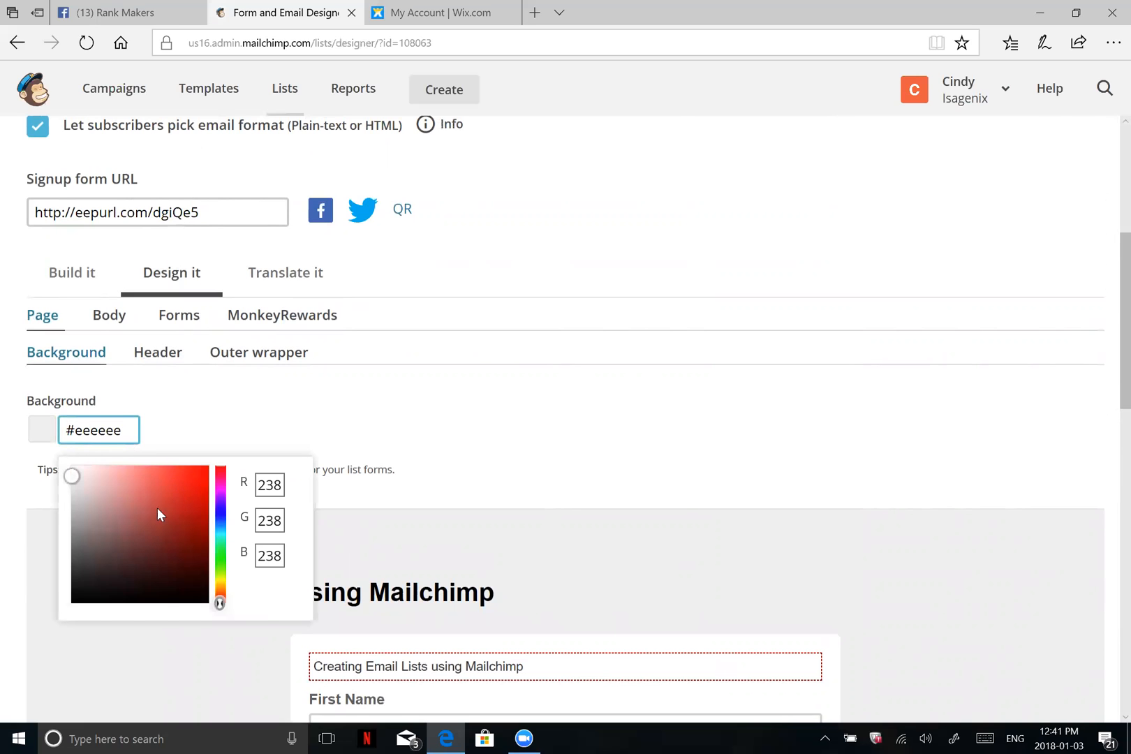
pyautogui.click(176, 480)
pyautogui.scroll(-3, 391, 464)
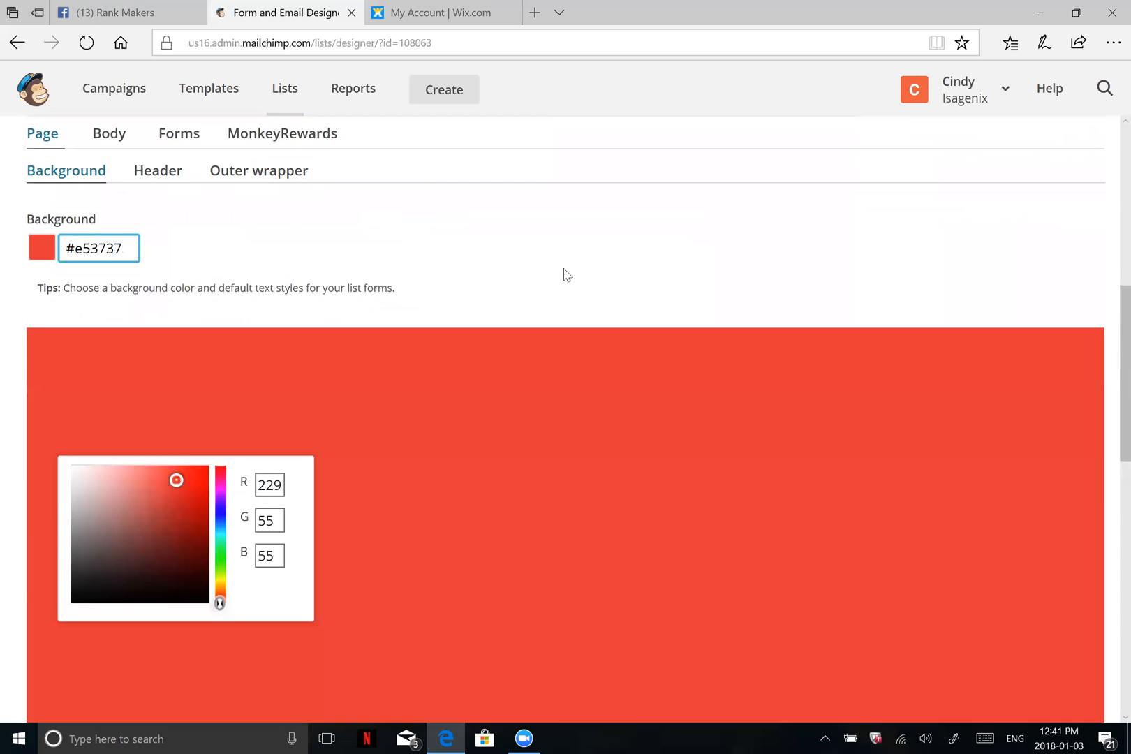
pyautogui.click(594, 263)
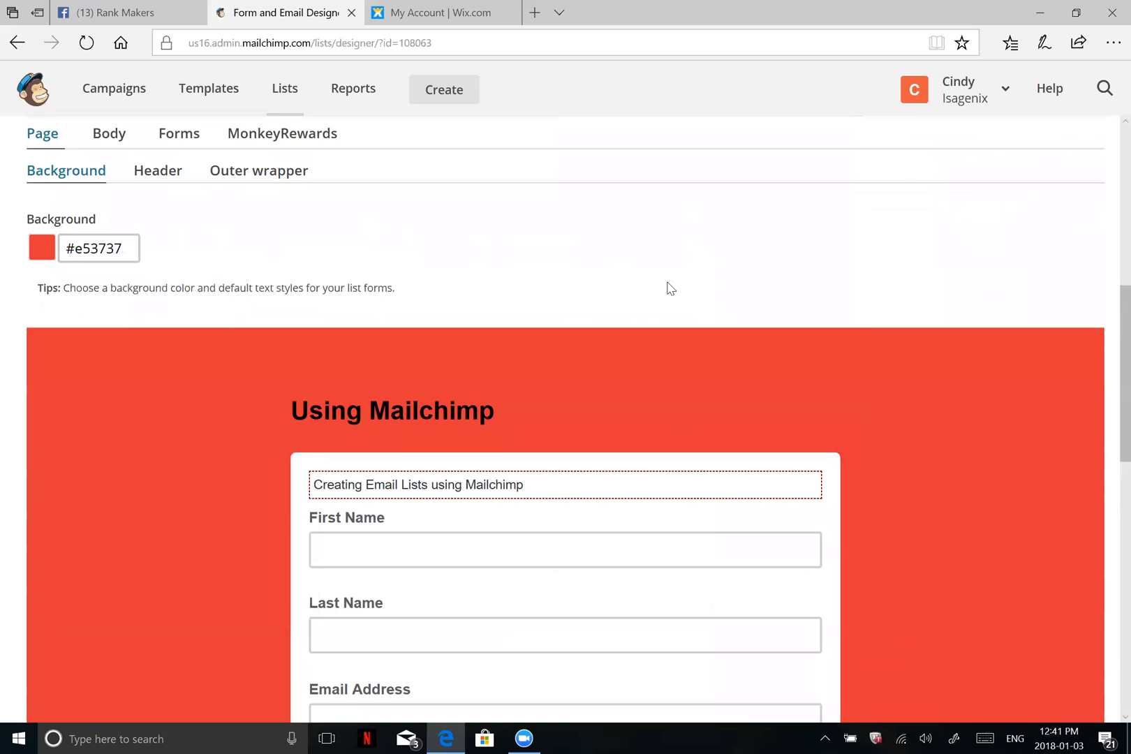
pyautogui.scroll(-2, 603, 344)
pyautogui.scroll(6, 686, 245)
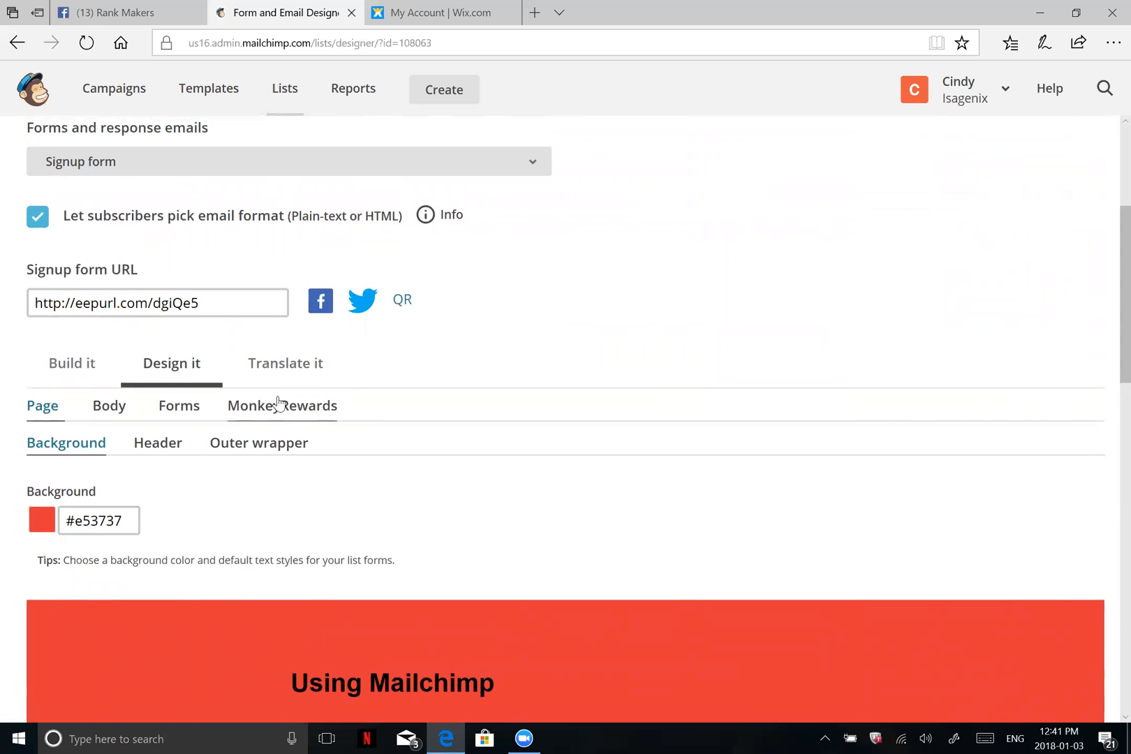
# Open the form's Translate it settings and review the English labels, with Left-to-Right text direction.
pyautogui.click(292, 374)
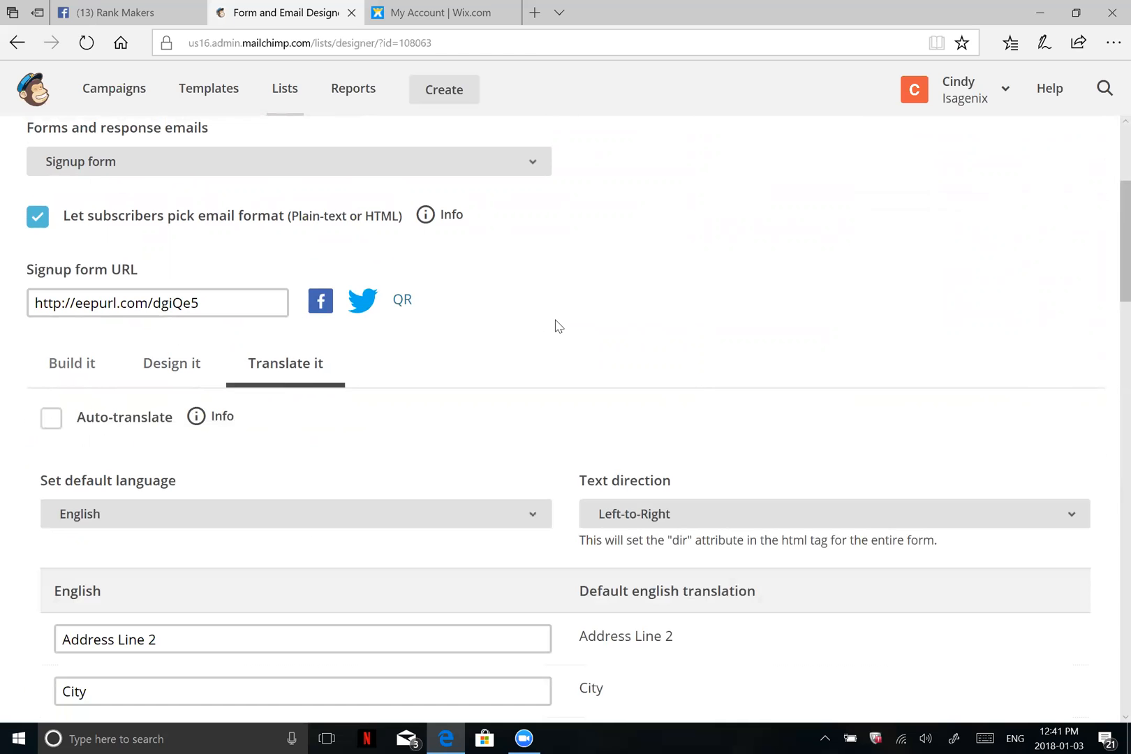
pyautogui.scroll(-5, 559, 326)
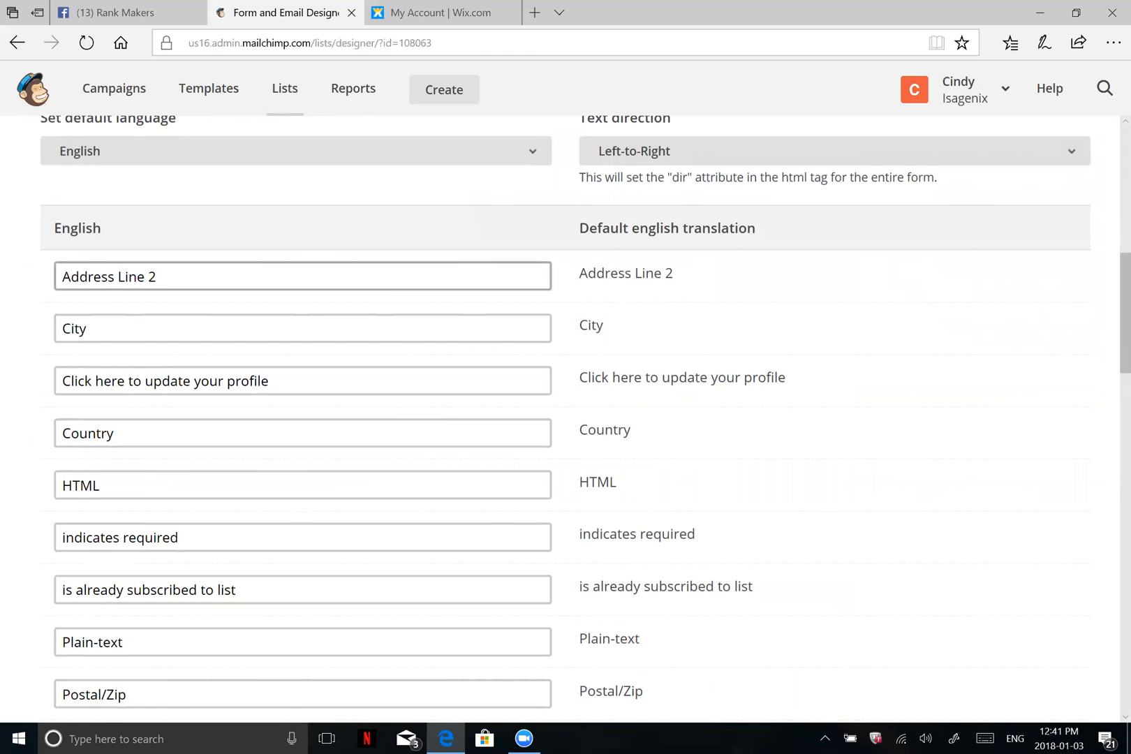
pyautogui.scroll(-5, 301, 403)
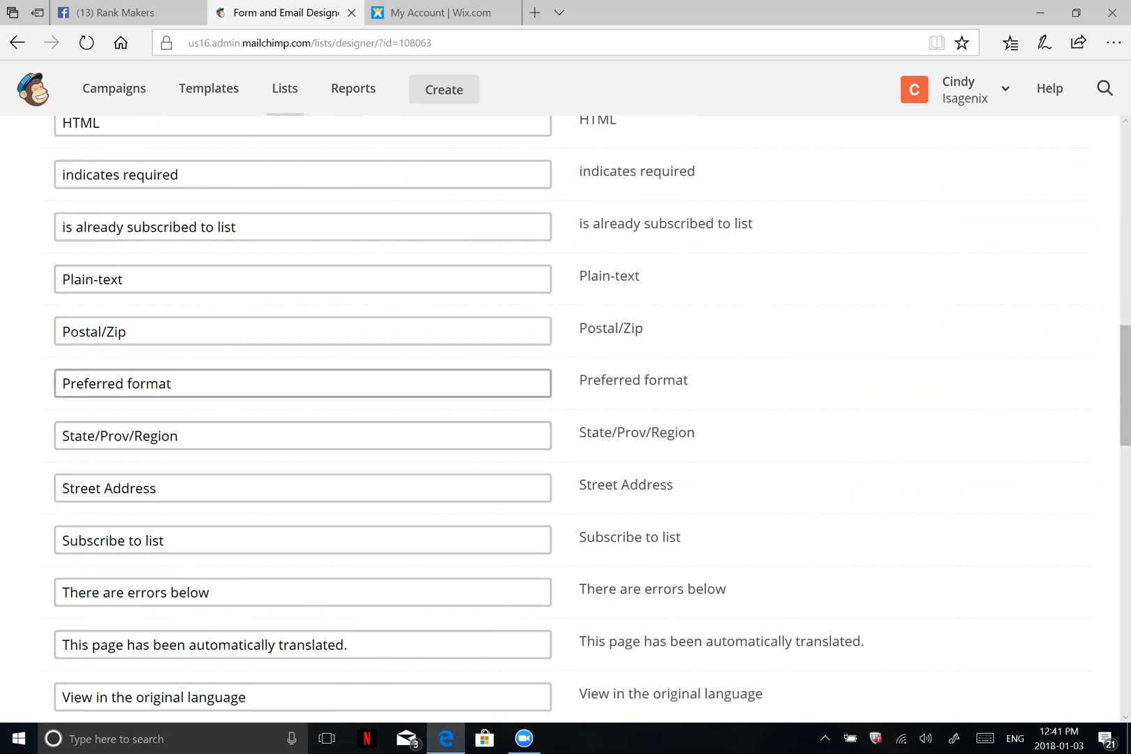
pyautogui.scroll(-3, 247, 398)
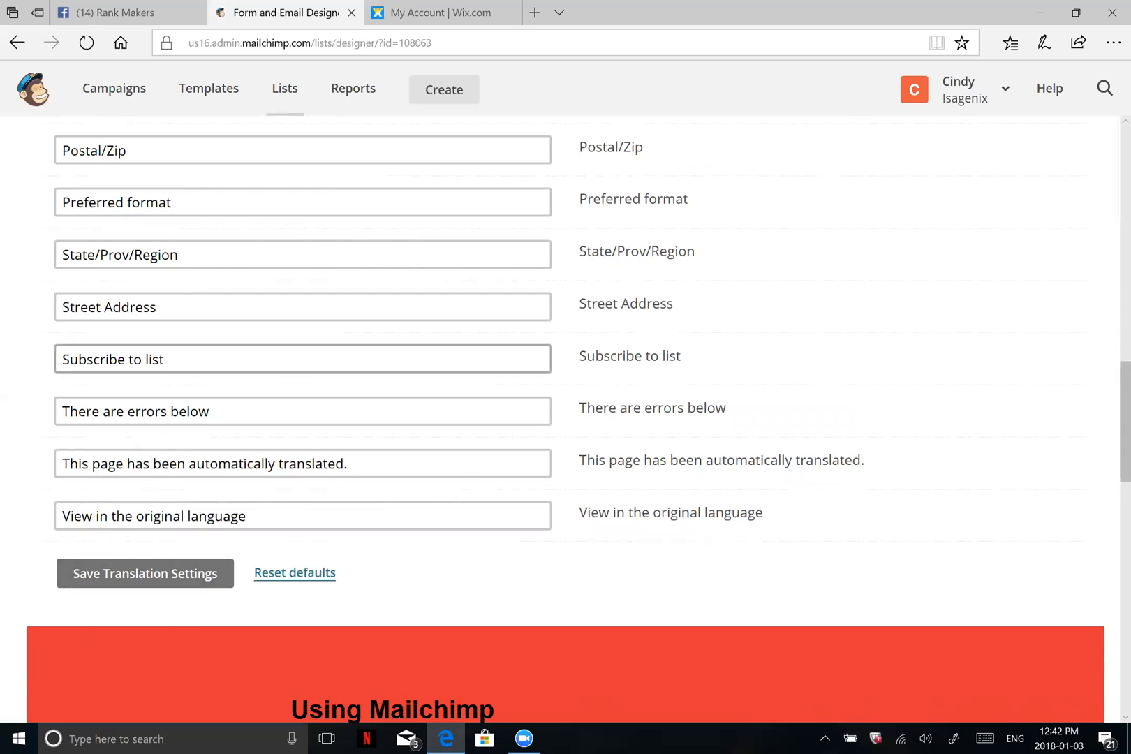
pyautogui.scroll(1, 149, 288)
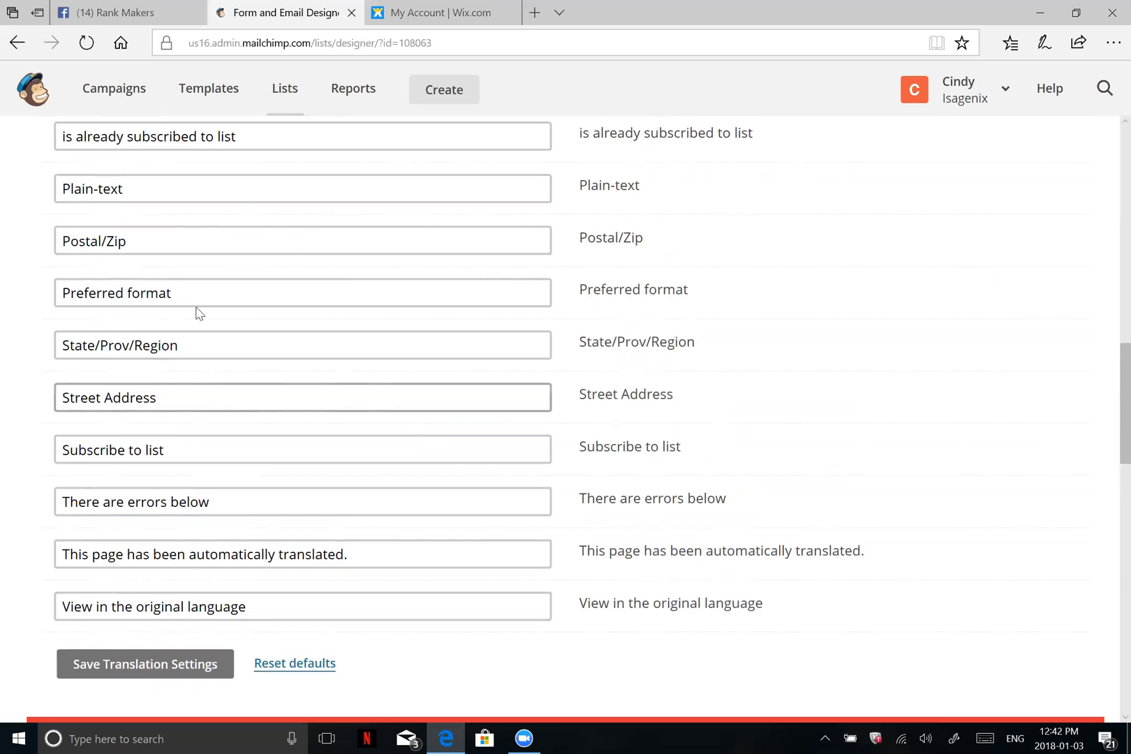
pyautogui.scroll(8, 198, 314)
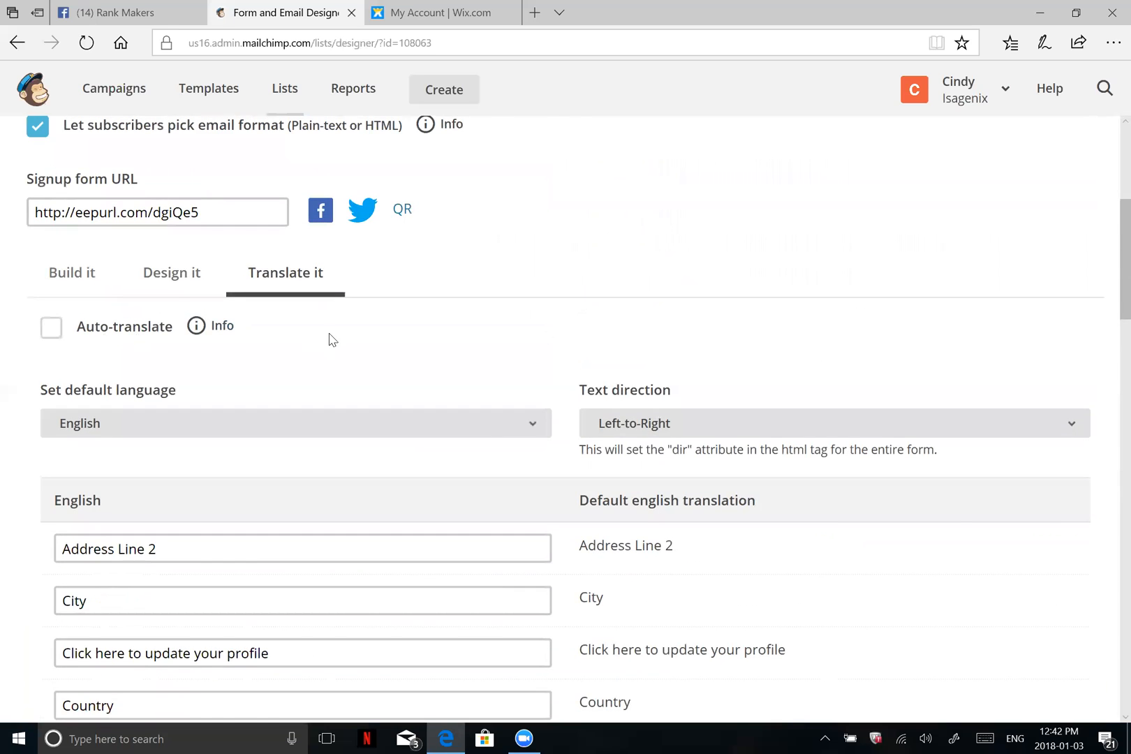
pyautogui.scroll(2, 331, 340)
pyautogui.scroll(2, 303, 371)
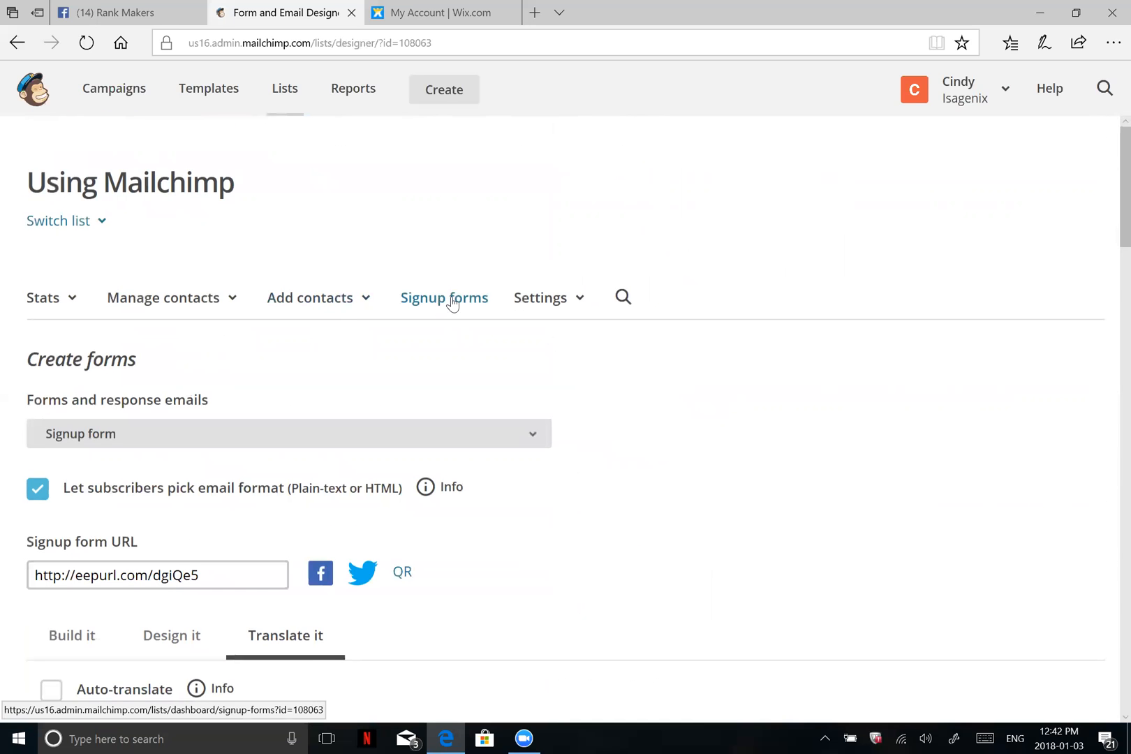
# Get to the Embedded forms code page for the Using Mailchimp list via its Signup forms options.
pyautogui.click(287, 92)
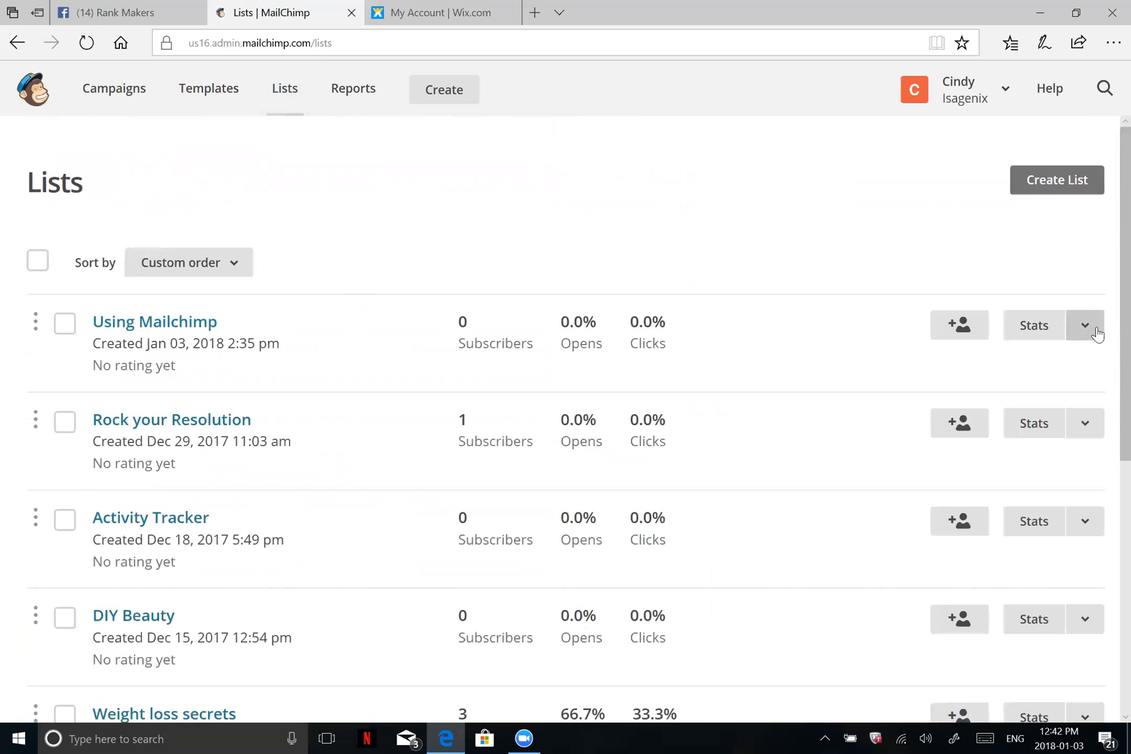
pyautogui.click(1085, 326)
pyautogui.click(936, 413)
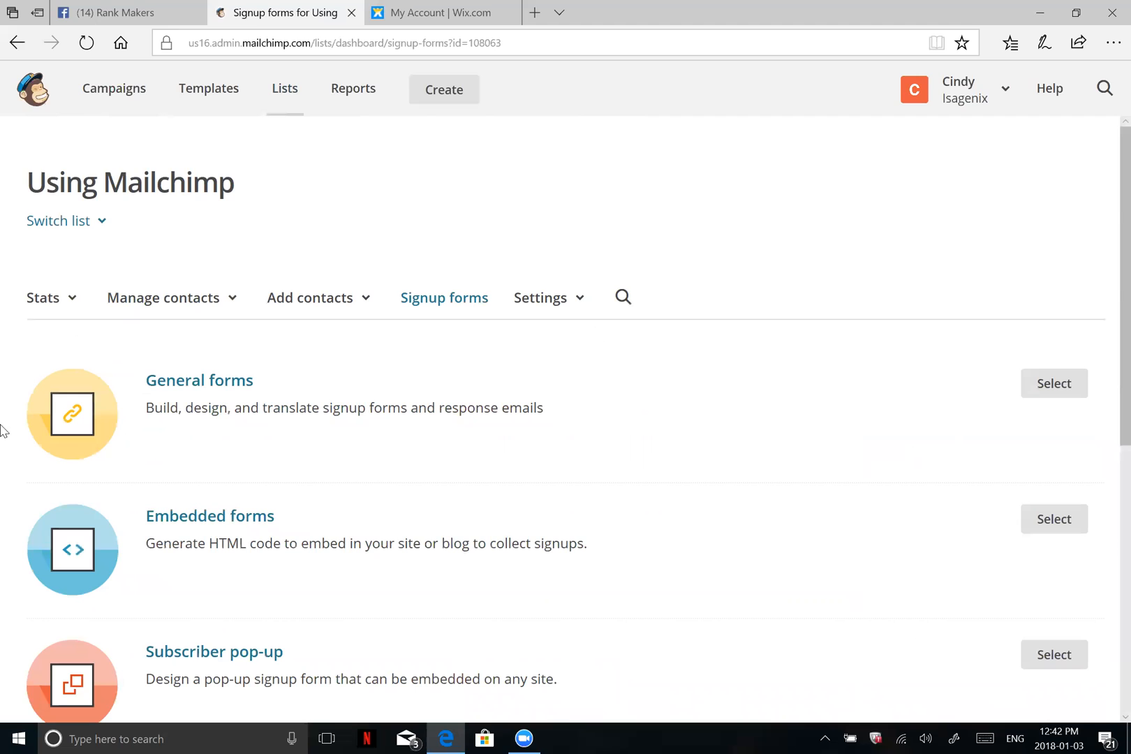
pyautogui.click(1056, 532)
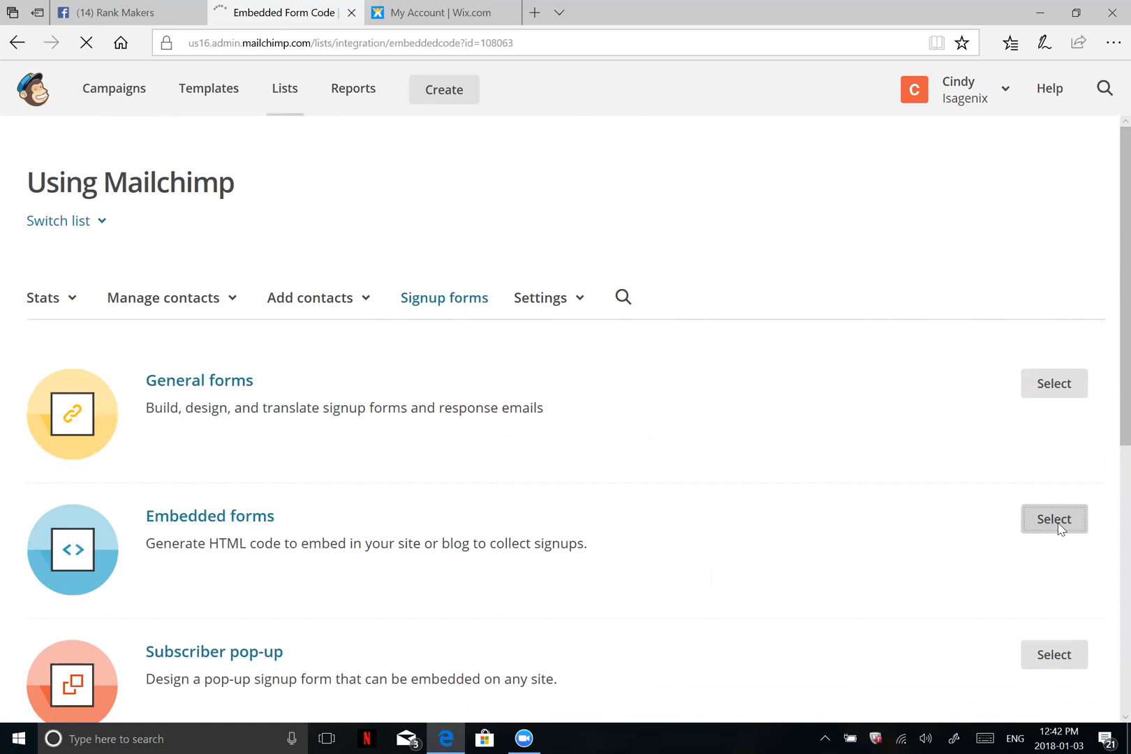
pyautogui.scroll(-4, 912, 358)
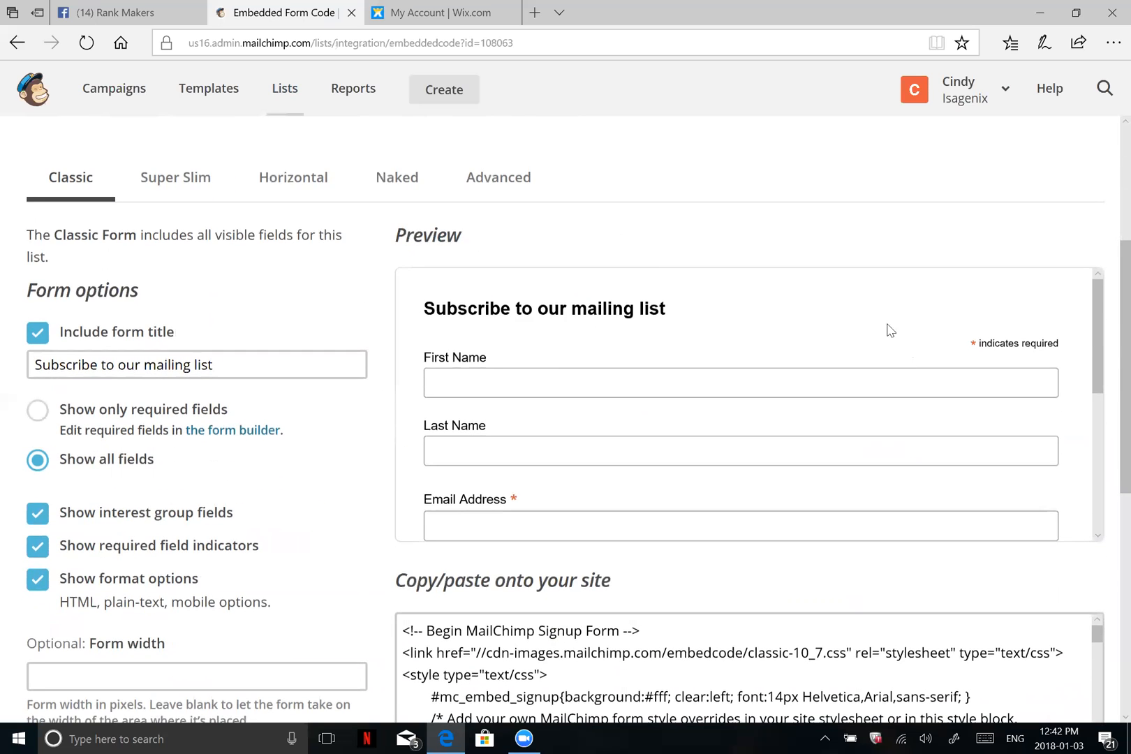
# Replace the form title with 'Create Email caption using m'.
pyautogui.scroll(-2, 547, 349)
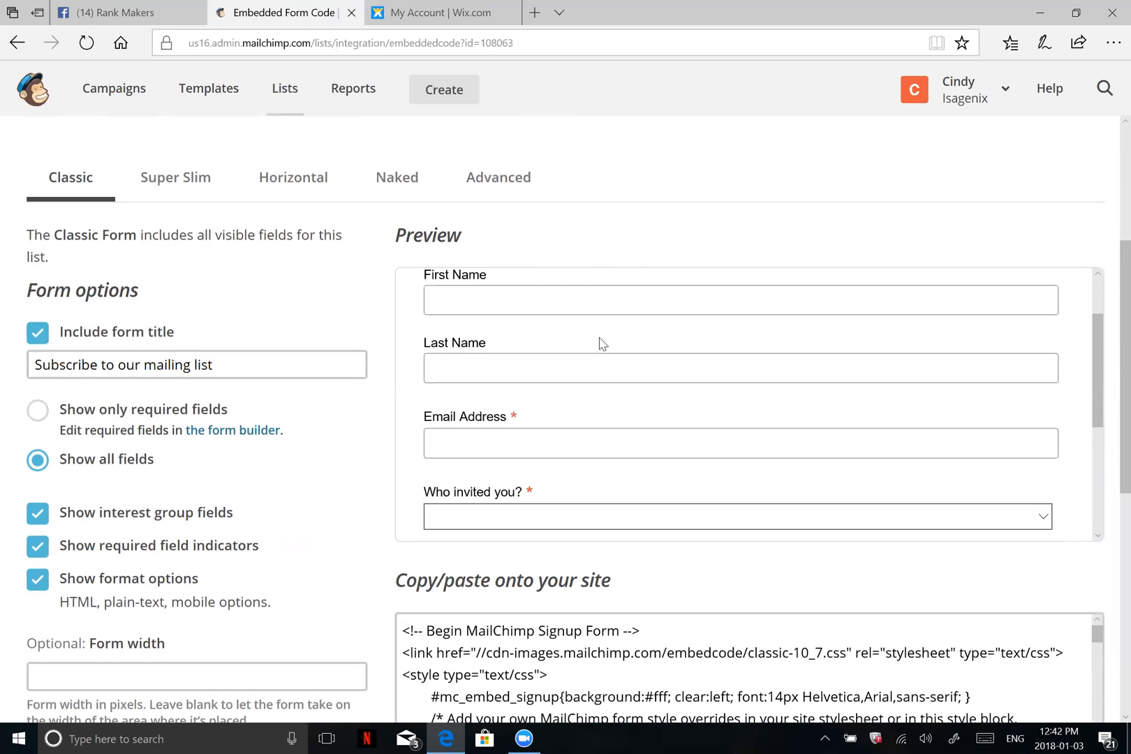
pyautogui.scroll(2, 601, 344)
pyautogui.moveTo(214, 365); pyautogui.dragTo(4, 362)
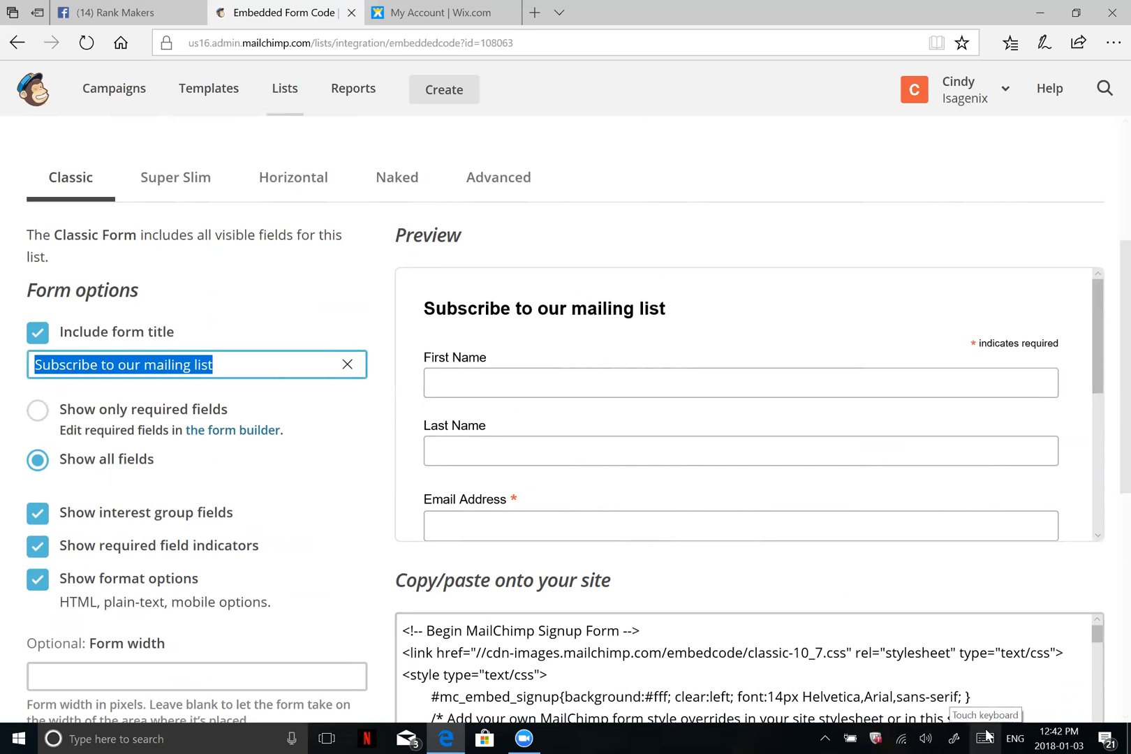
pyautogui.write('Create Email')
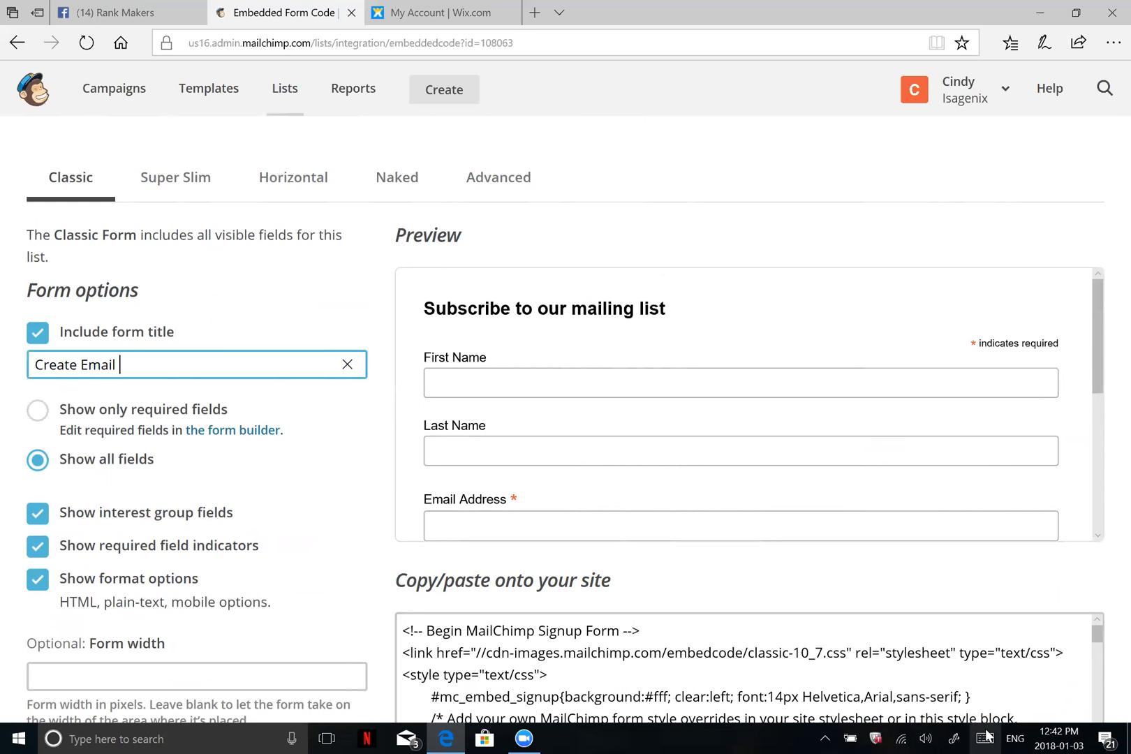
pyautogui.write(' caption using mailchimp')
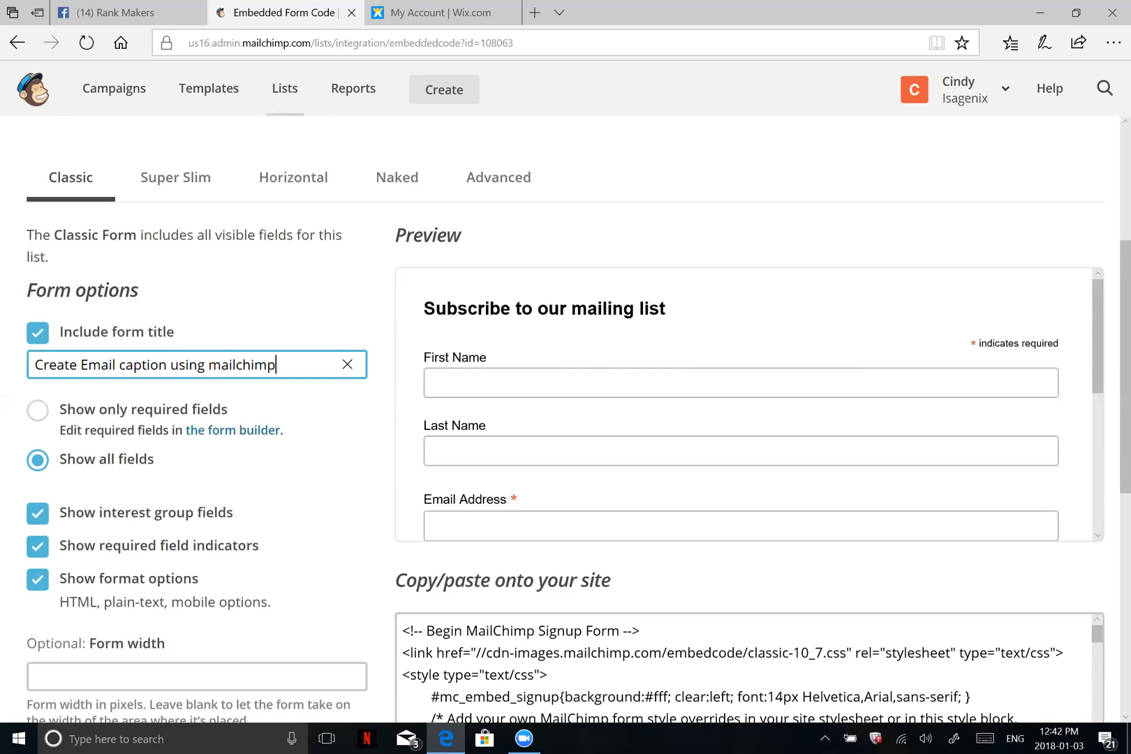
# Scroll through the Classic form preview and check the Who invited you? answer choices.
pyautogui.scroll(-4, 329, 504)
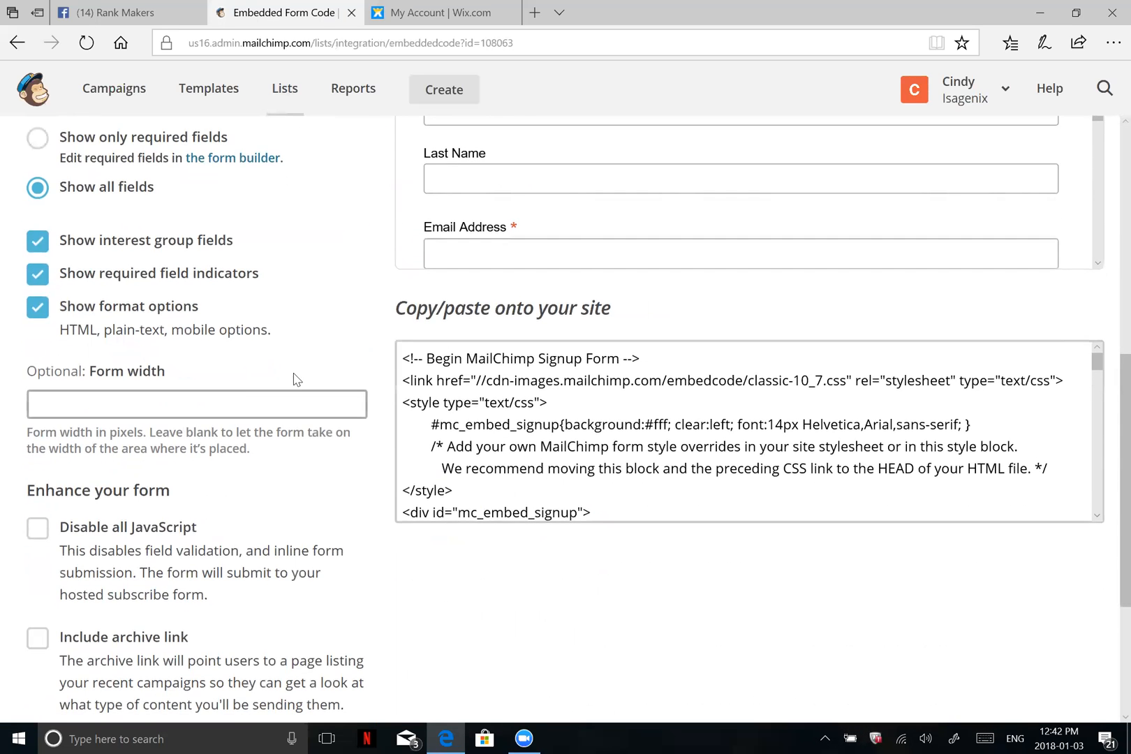
pyautogui.scroll(1, 482, 216)
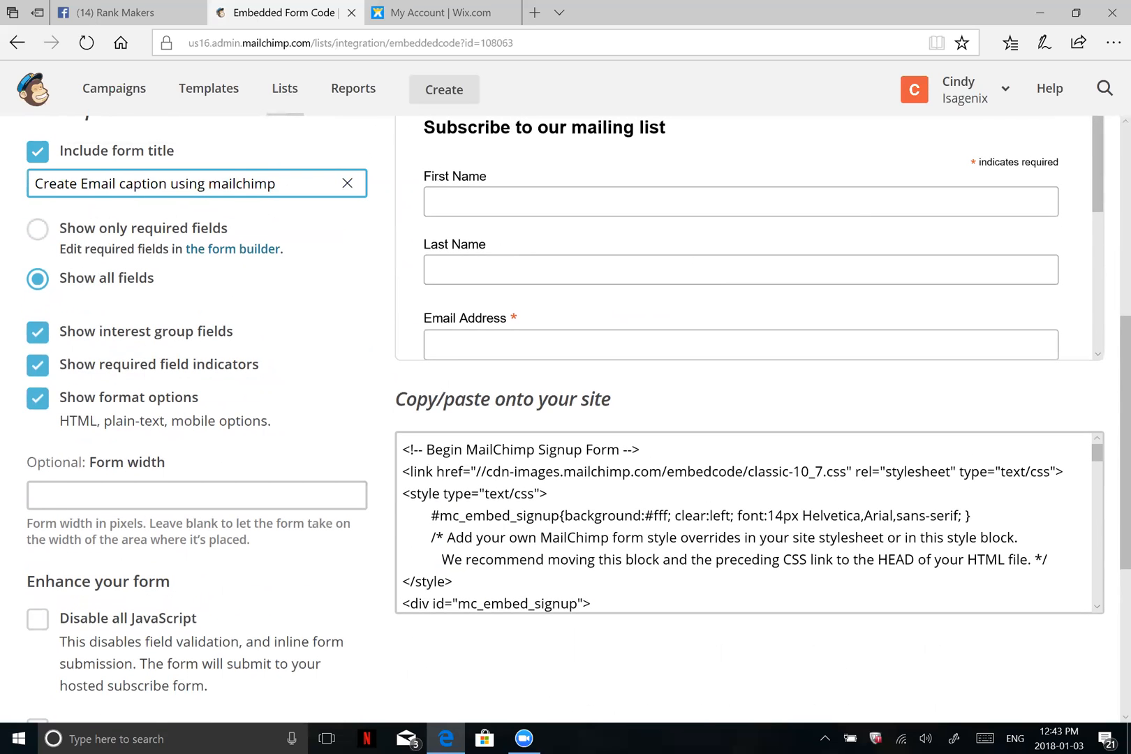
pyautogui.moveTo(1096, 154); pyautogui.dragTo(1109, 247)
pyautogui.scroll(3, 1050, 219)
pyautogui.scroll(-1, 1050, 220)
pyautogui.scroll(-4, 1036, 240)
pyautogui.scroll(1, 838, 213)
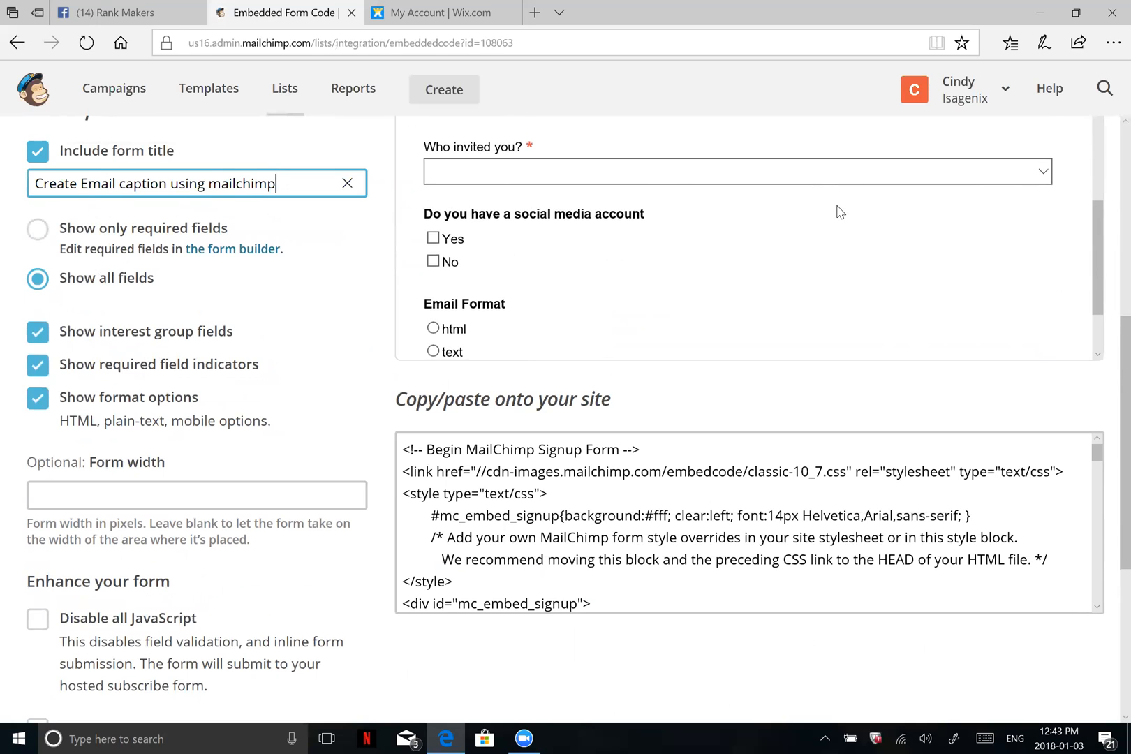
pyautogui.click(859, 176)
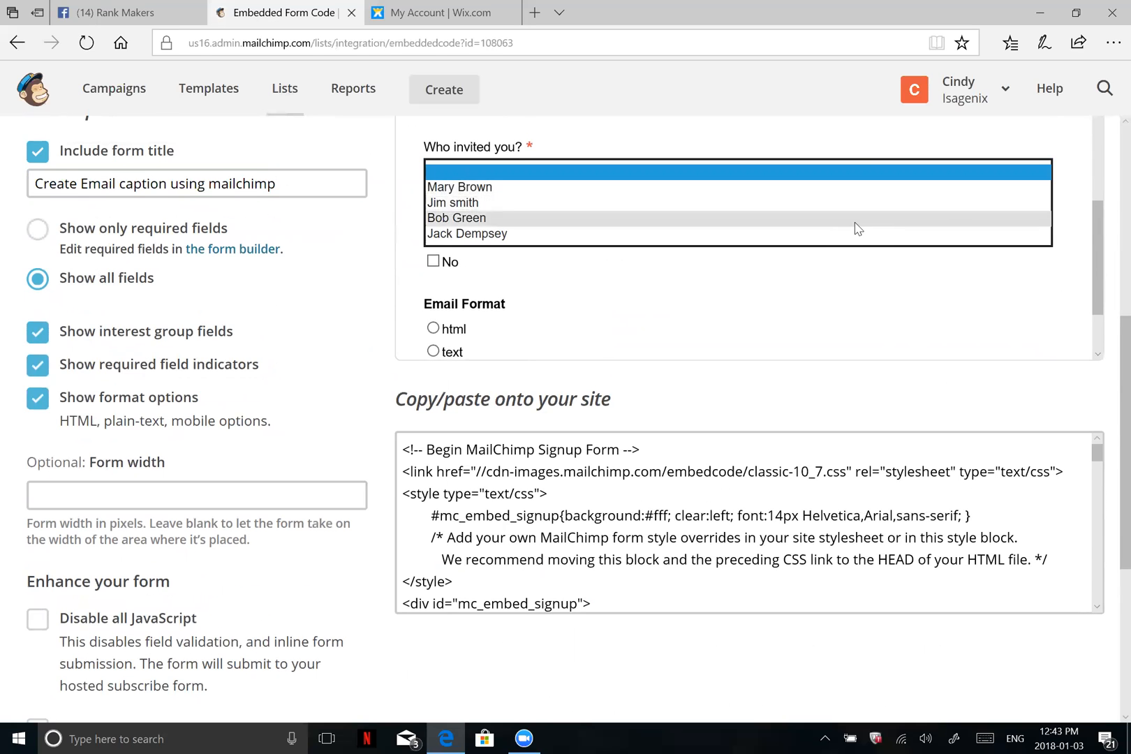
pyautogui.click(863, 308)
pyautogui.scroll(-1, 770, 267)
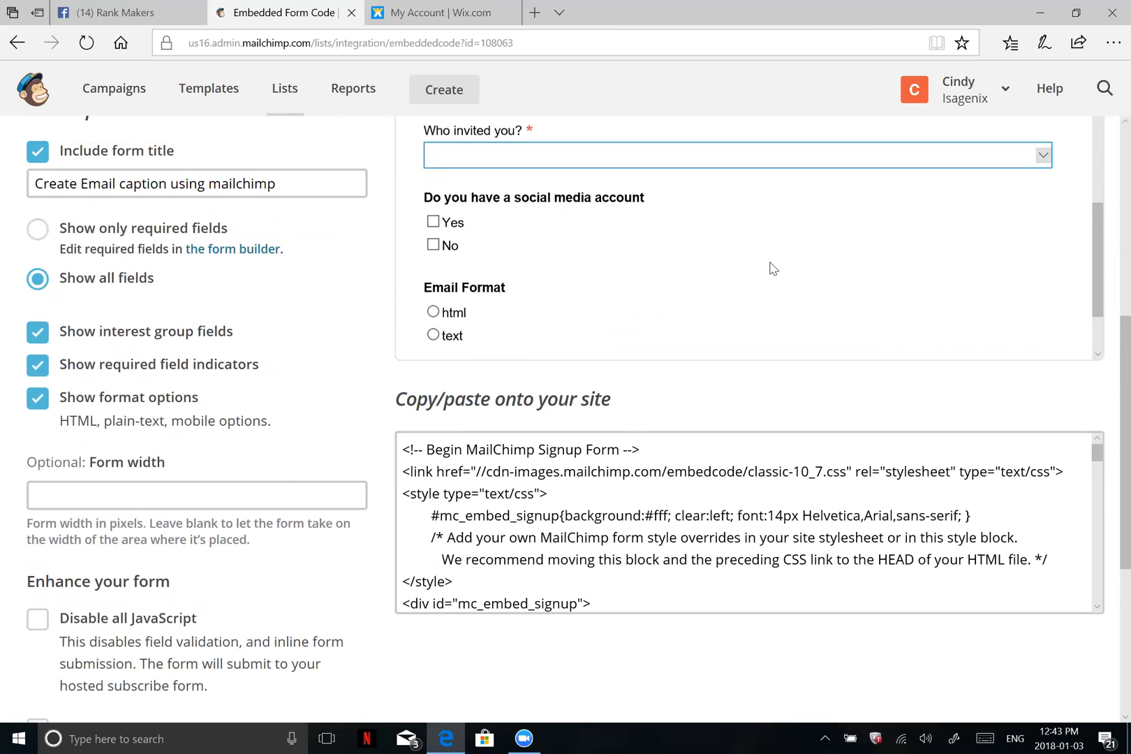
pyautogui.scroll(-3, 448, 264)
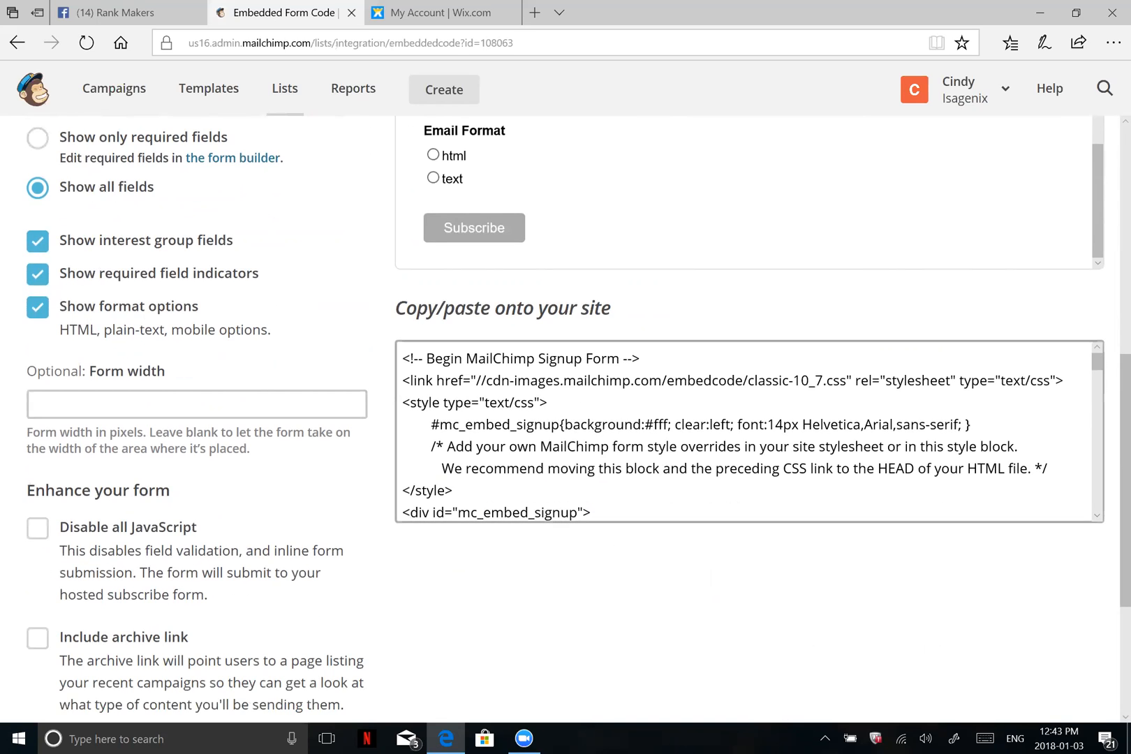
# Select all of the Classic form's embed code and copy it.
pyautogui.click(749, 431)
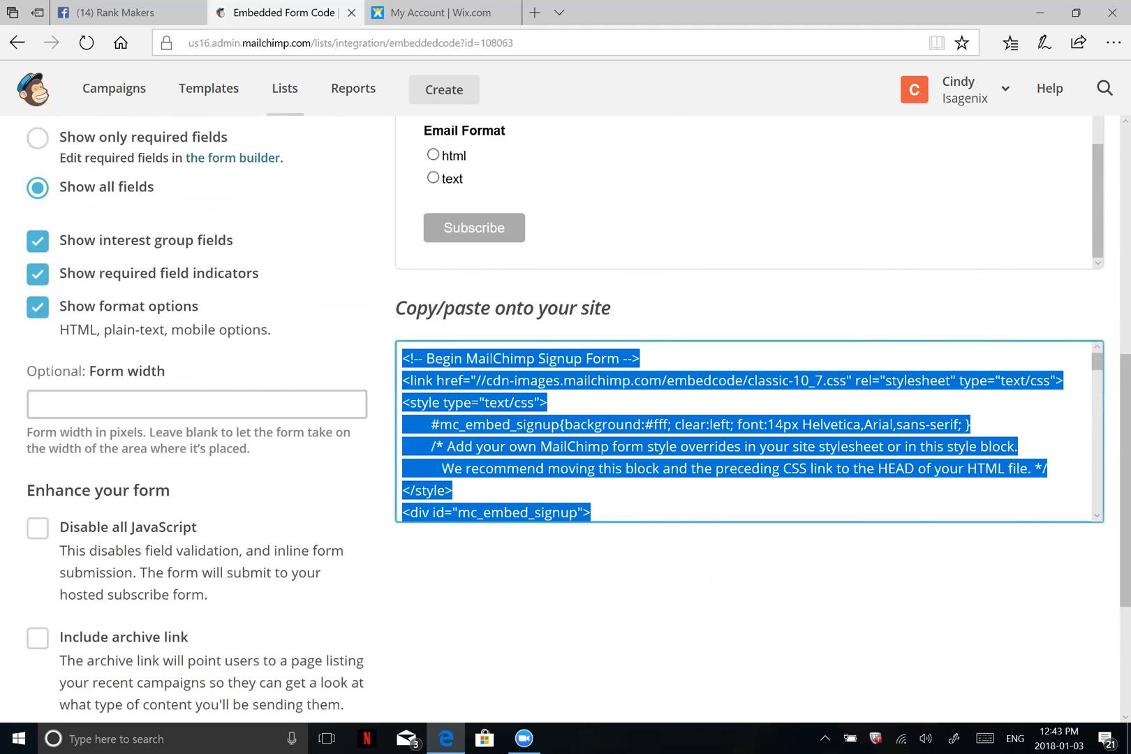
pyautogui.rightClick(494, 389)
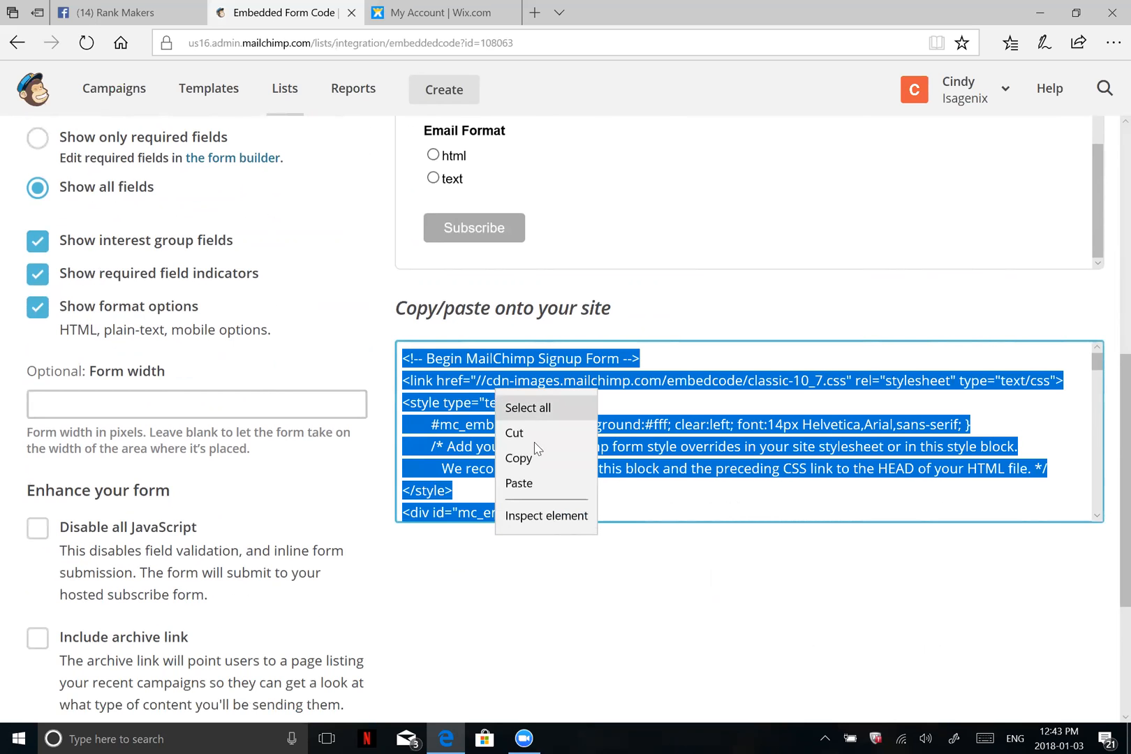
pyautogui.click(535, 461)
pyautogui.scroll(8, 522, 597)
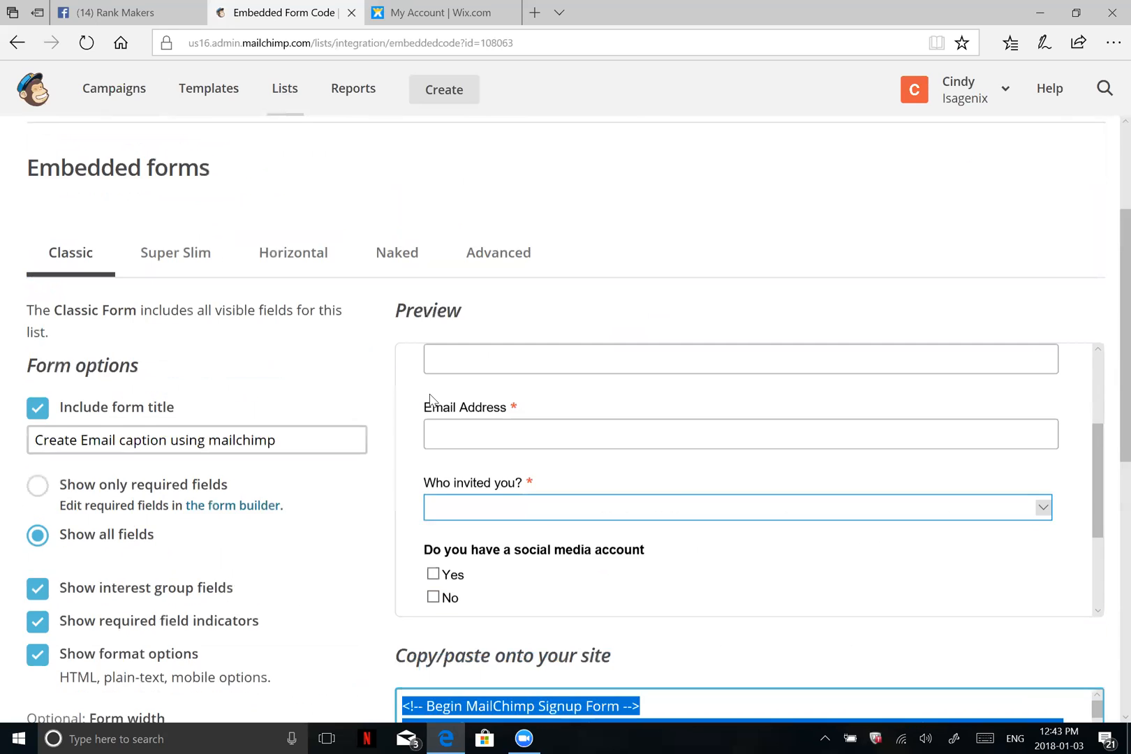
pyautogui.scroll(-2, 908, 607)
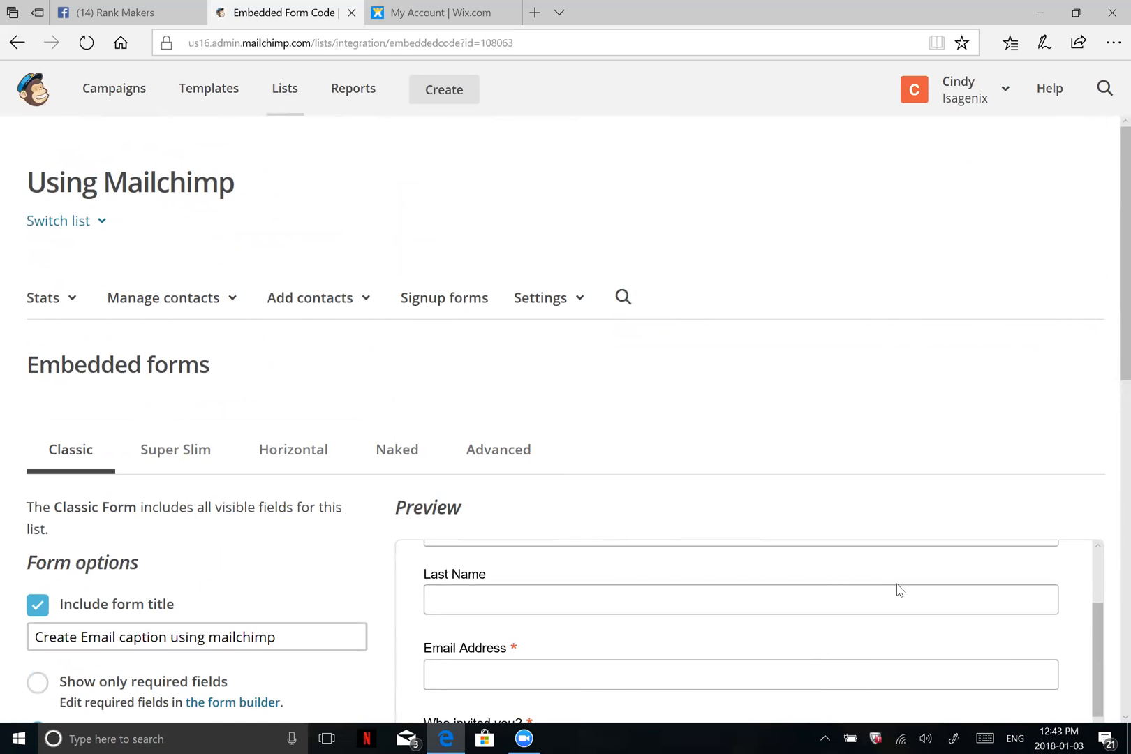
pyautogui.click(445, 13)
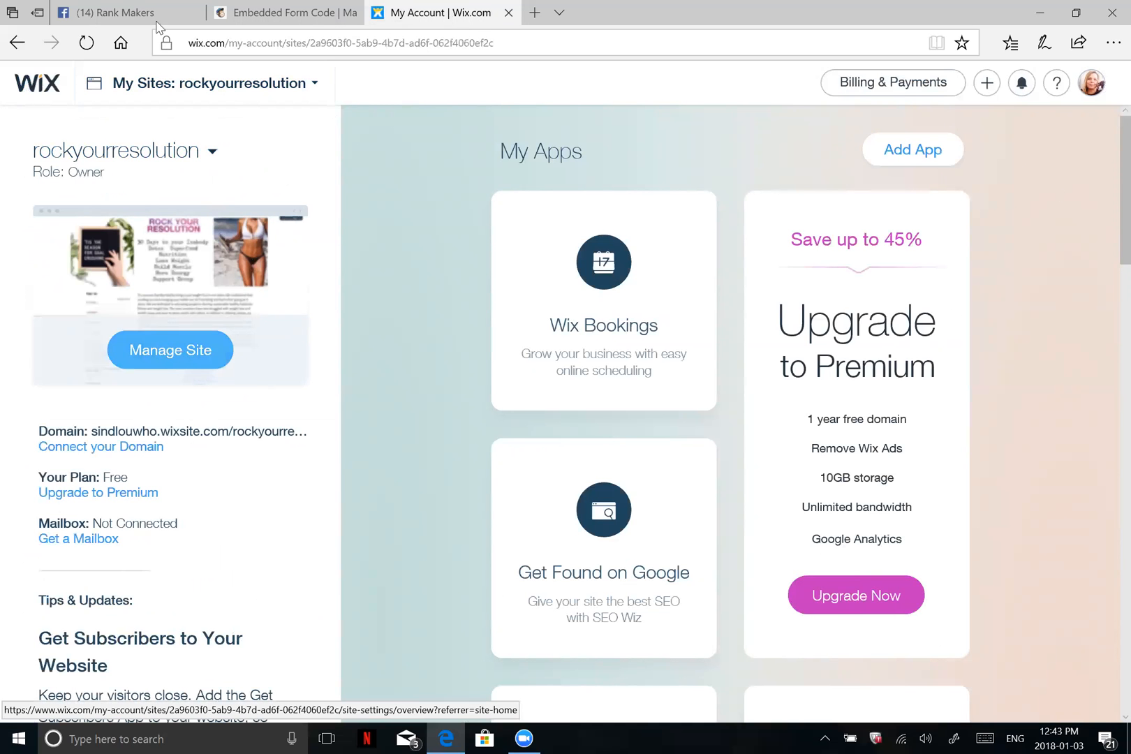
# Create a new Wix site in the Other category using the blank Start from Scratch template.
pyautogui.click(316, 83)
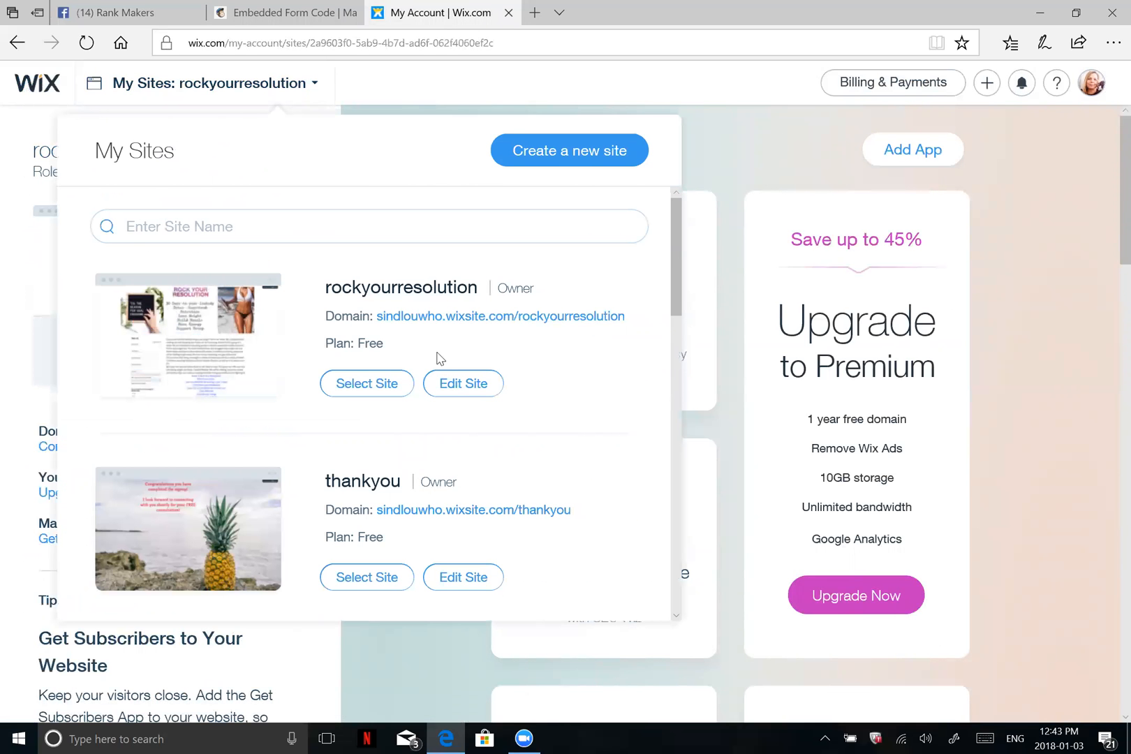
pyautogui.click(549, 165)
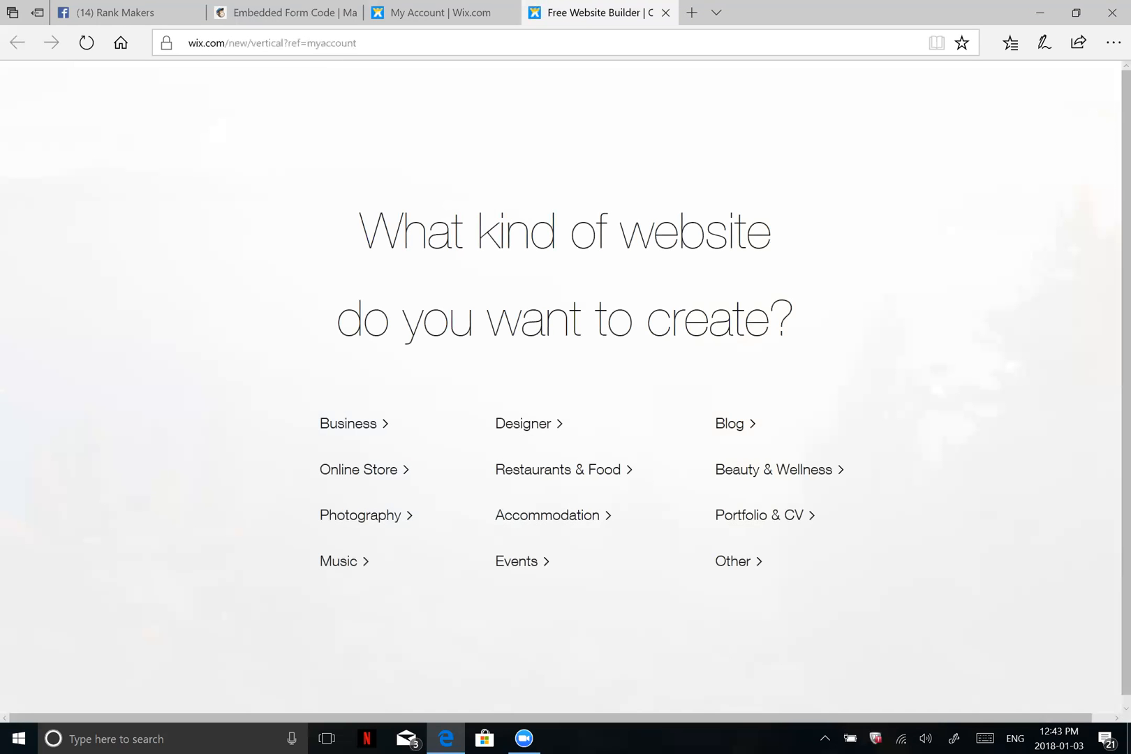
pyautogui.click(755, 566)
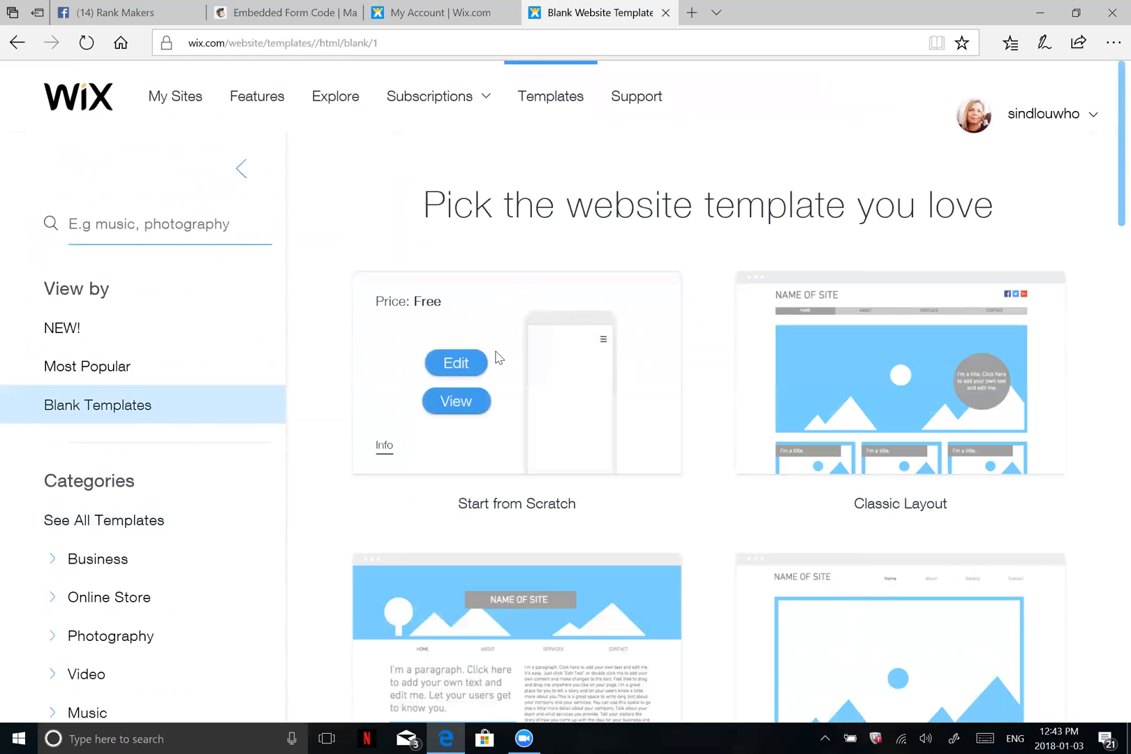
pyautogui.click(458, 364)
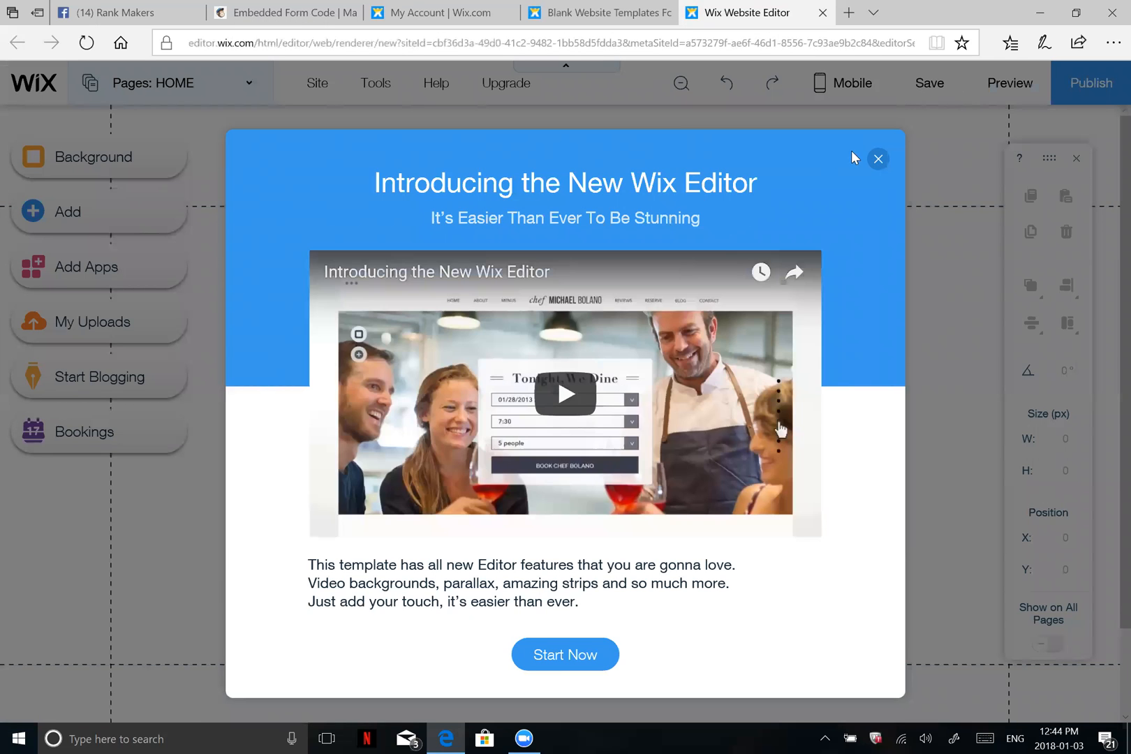
# Dismiss the editor introduction and try a light green page background.
pyautogui.click(879, 159)
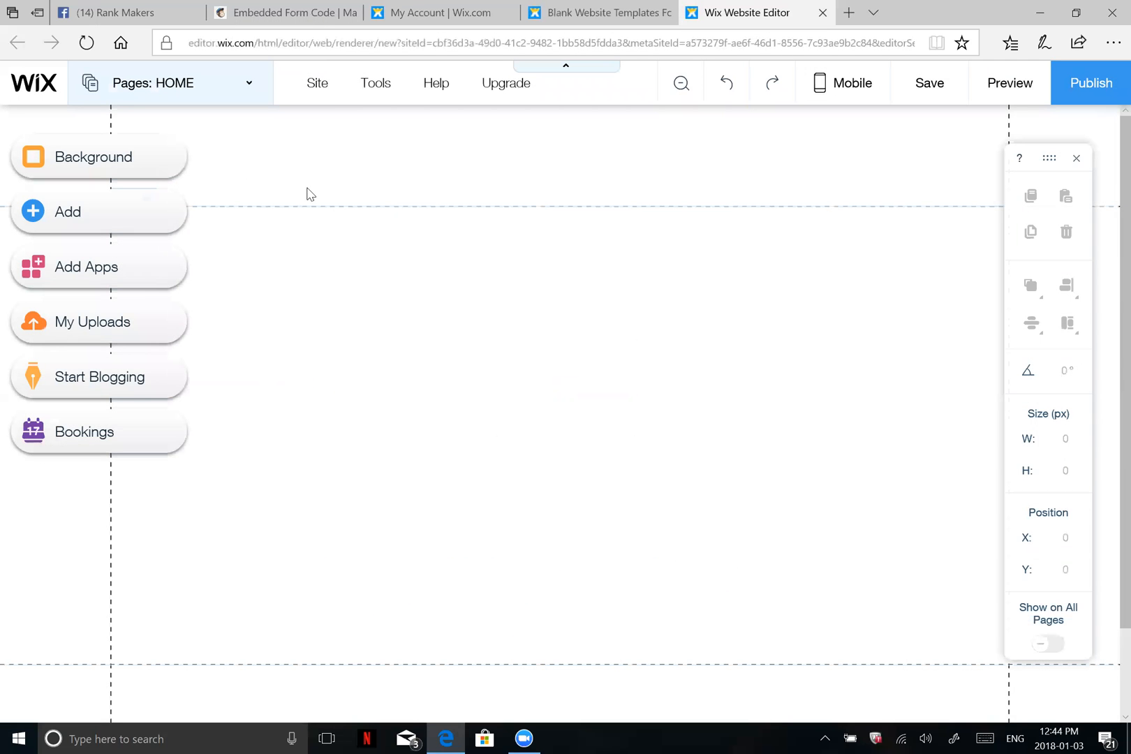
pyautogui.click(84, 156)
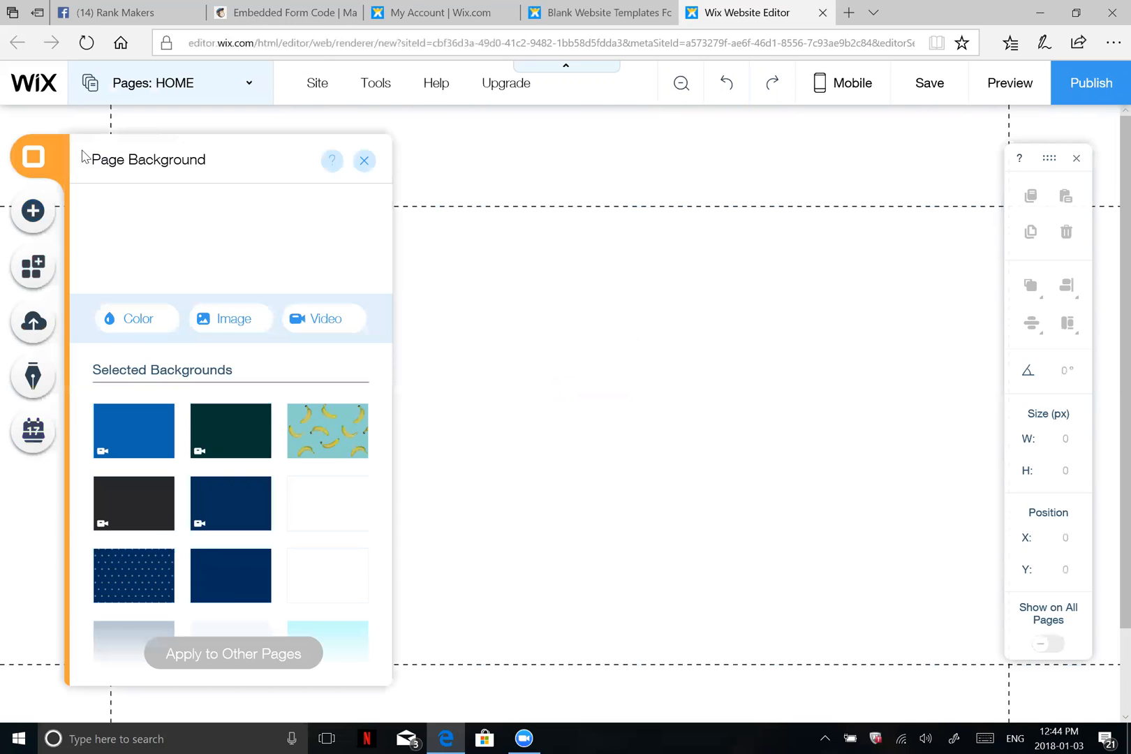
pyautogui.click(135, 320)
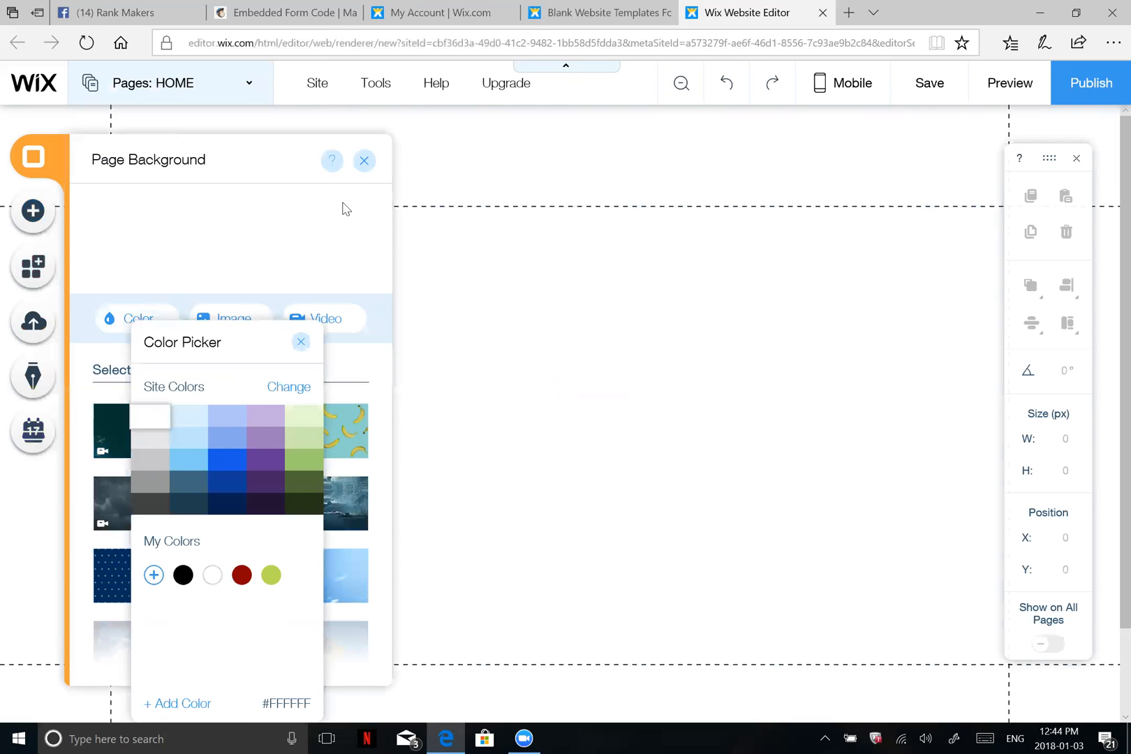
pyautogui.click(304, 417)
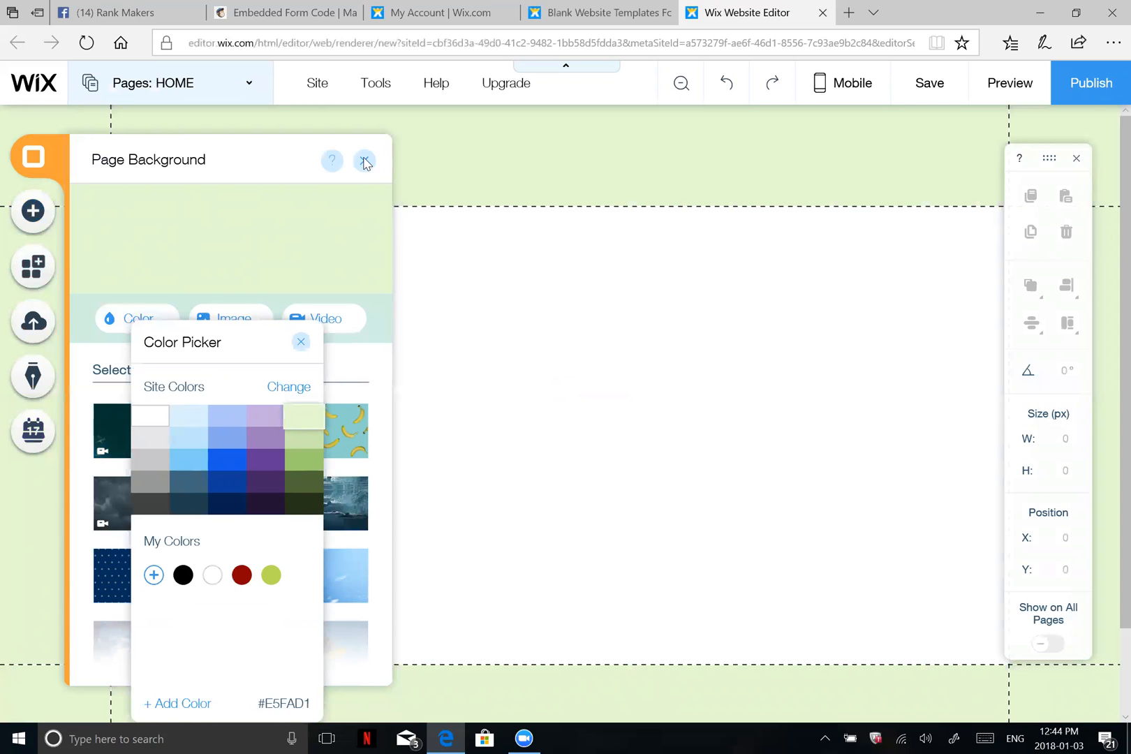
pyautogui.click(301, 340)
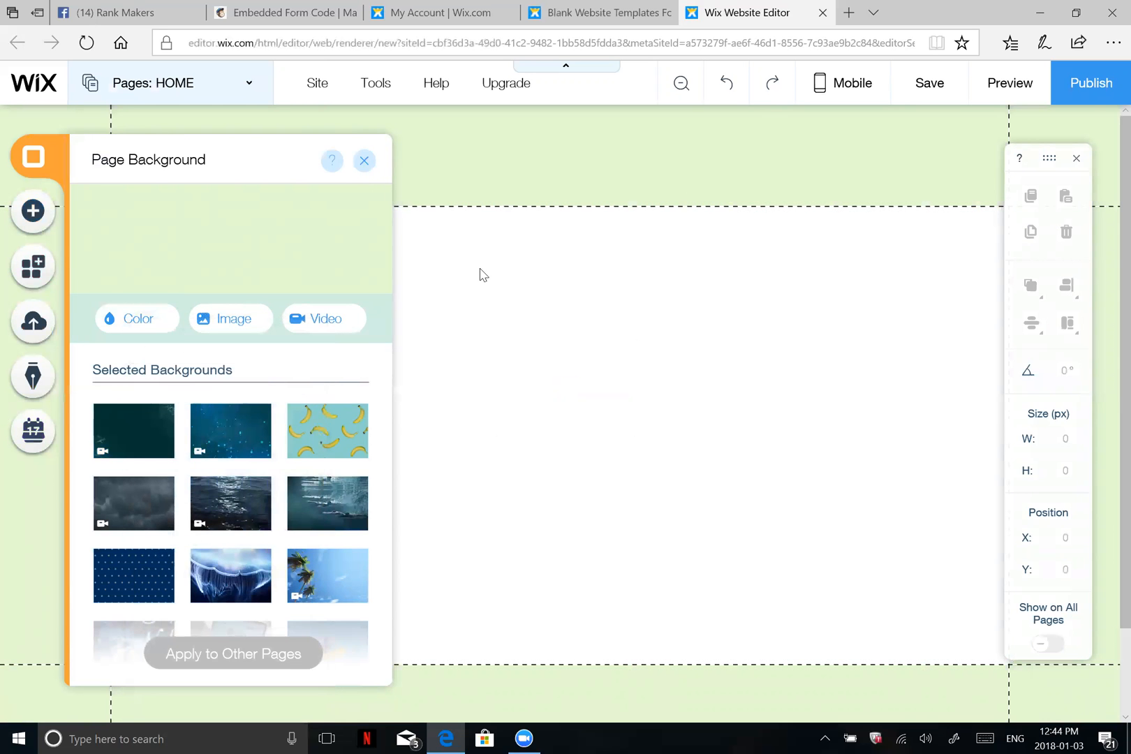
pyautogui.click(364, 161)
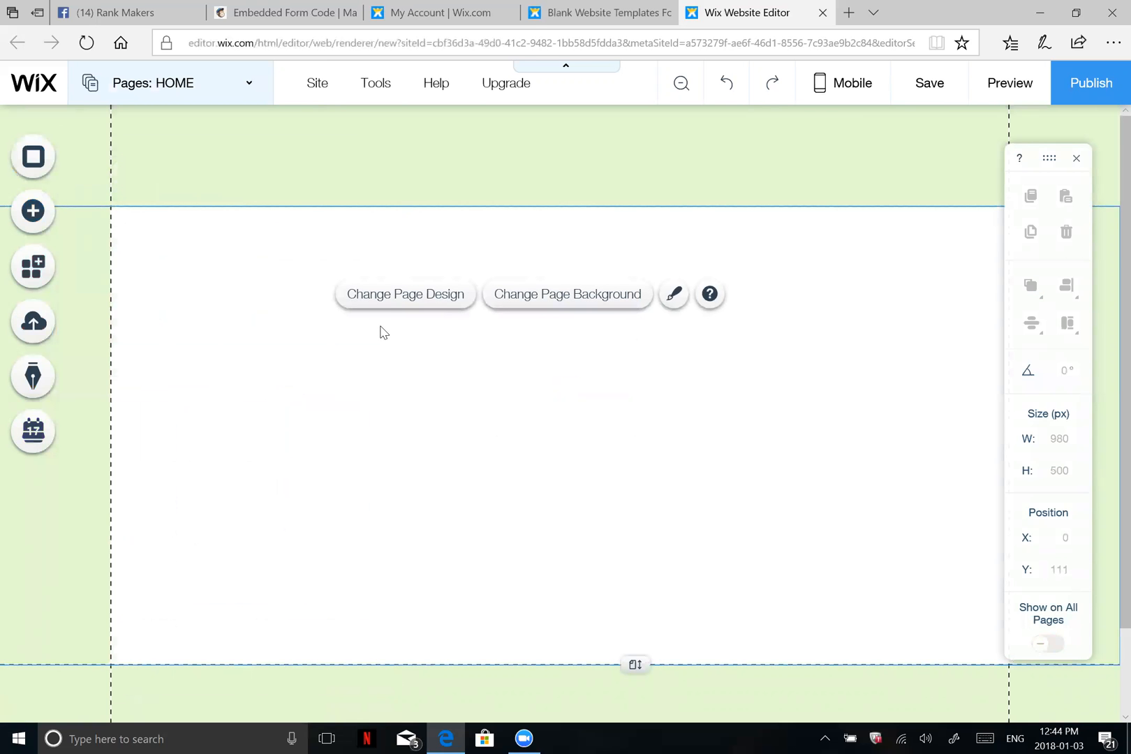
# Change the page background color back to white.
pyautogui.click(594, 293)
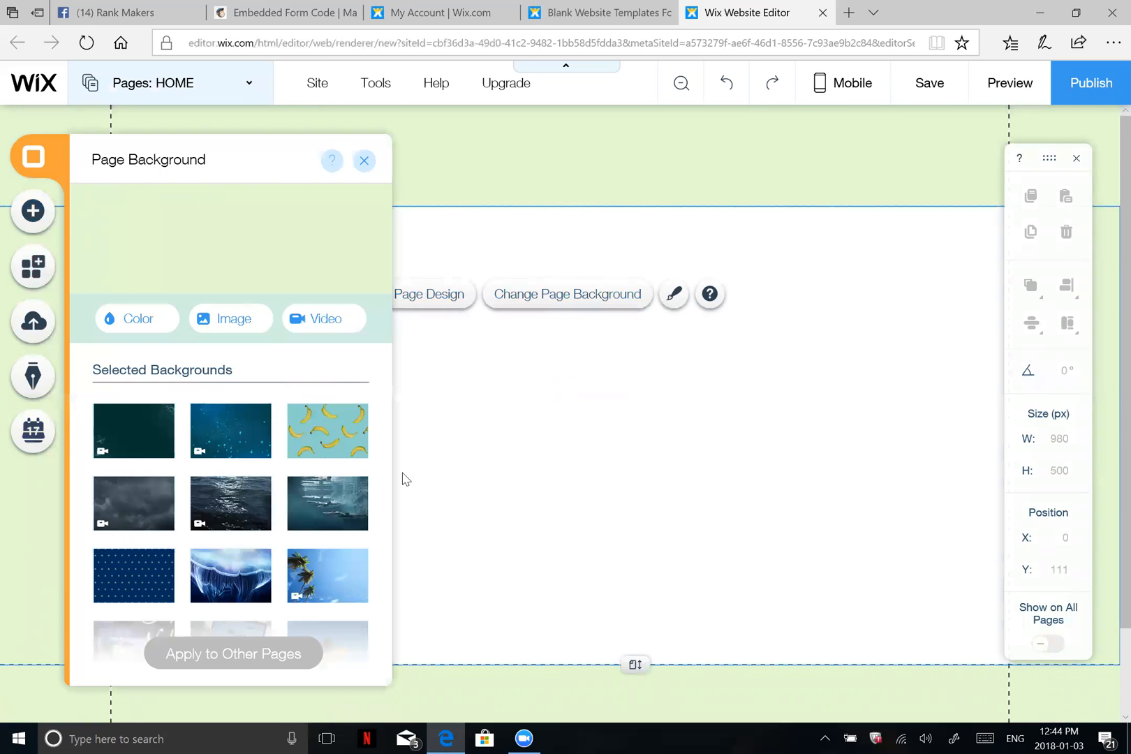
pyautogui.click(147, 316)
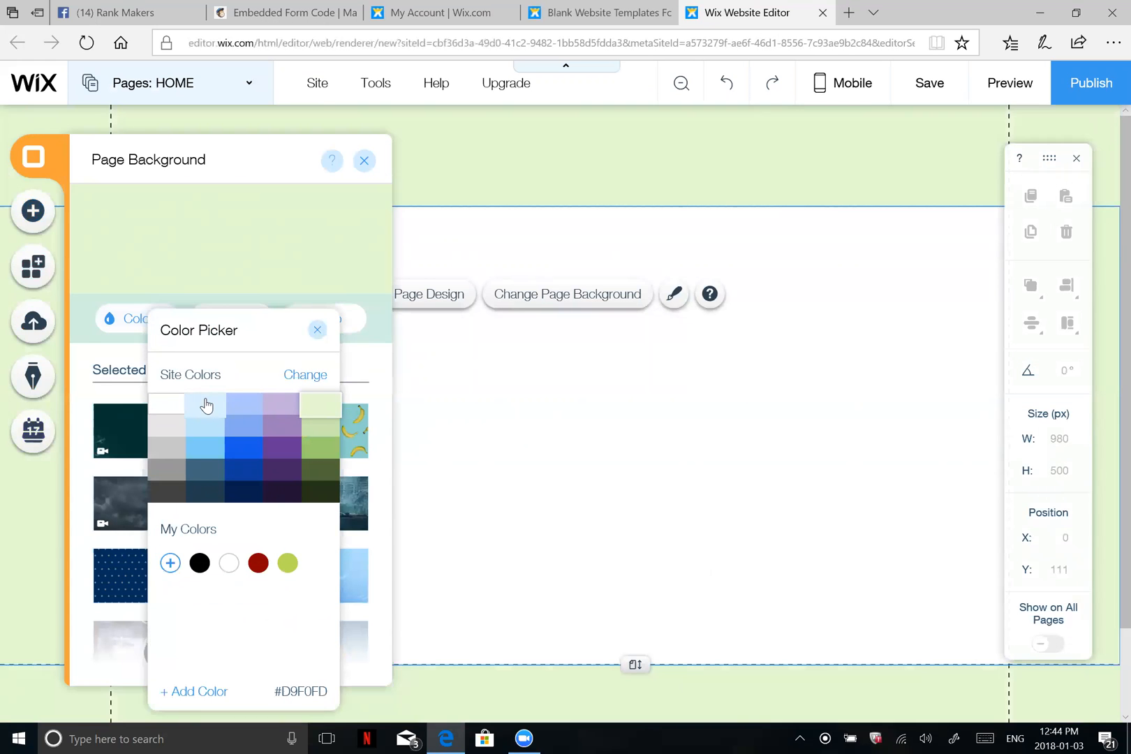
pyautogui.click(170, 405)
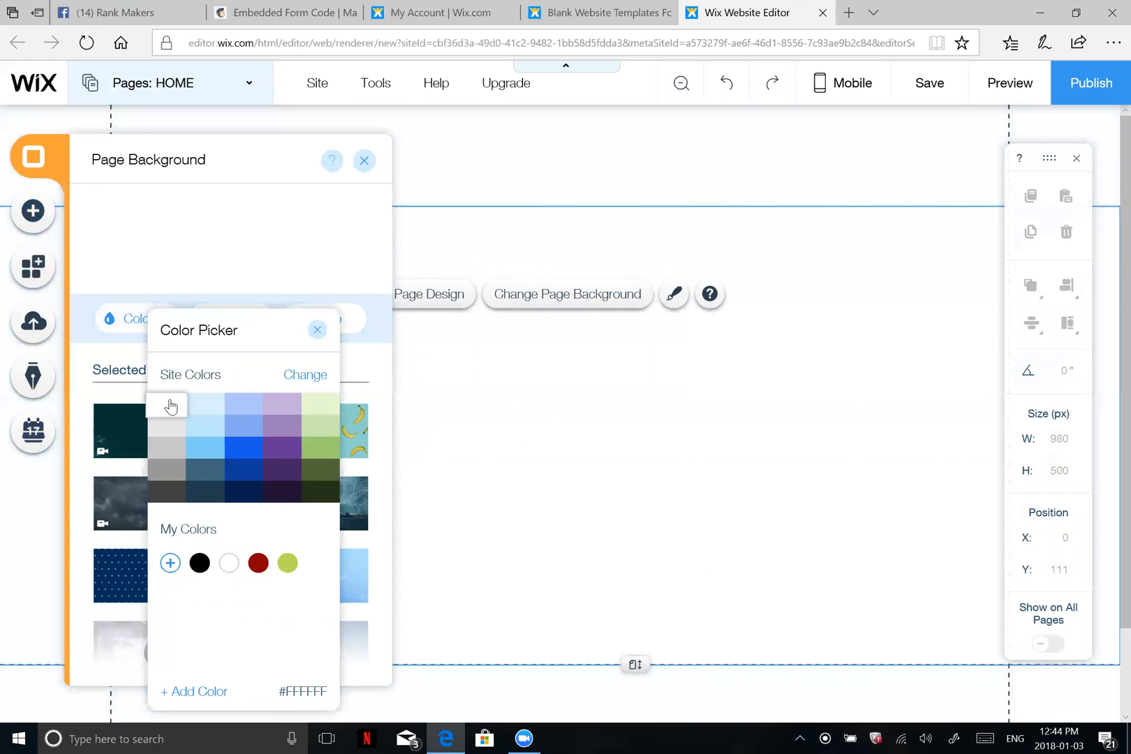
pyautogui.click(392, 171)
pyautogui.click(364, 160)
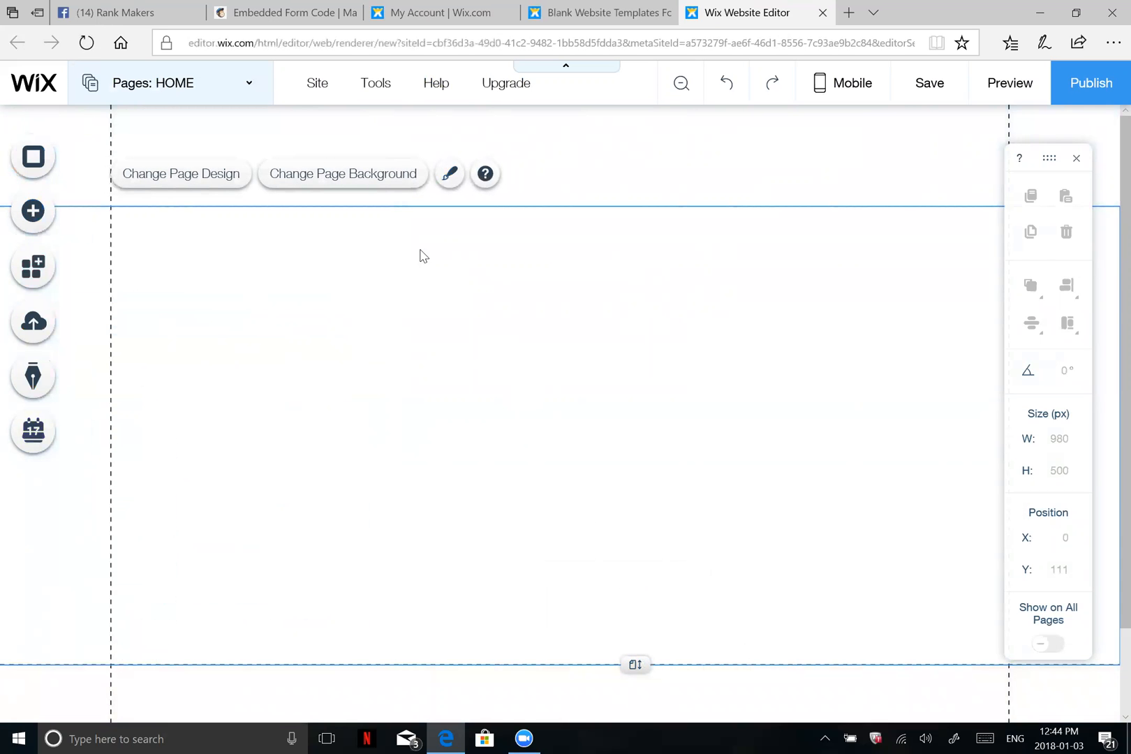
# Browse the previously uploaded images, opening Four Year Career in the photo editor without changes.
pyautogui.click(33, 211)
pyautogui.click(109, 196)
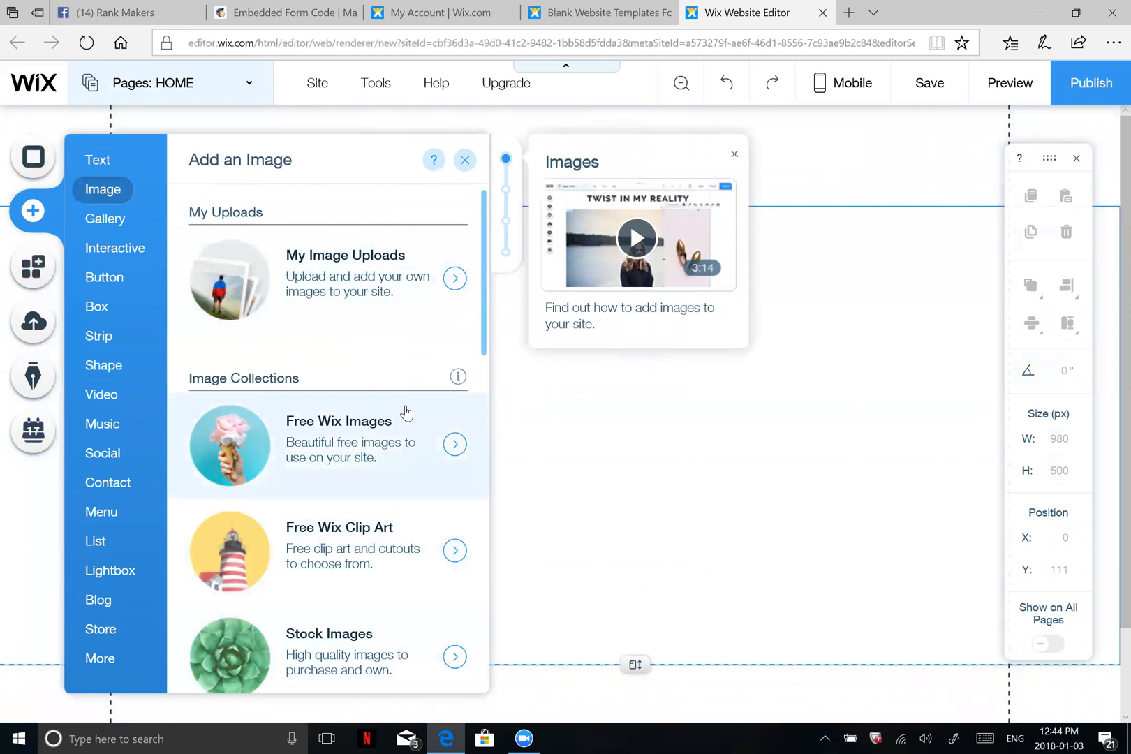
pyautogui.click(454, 280)
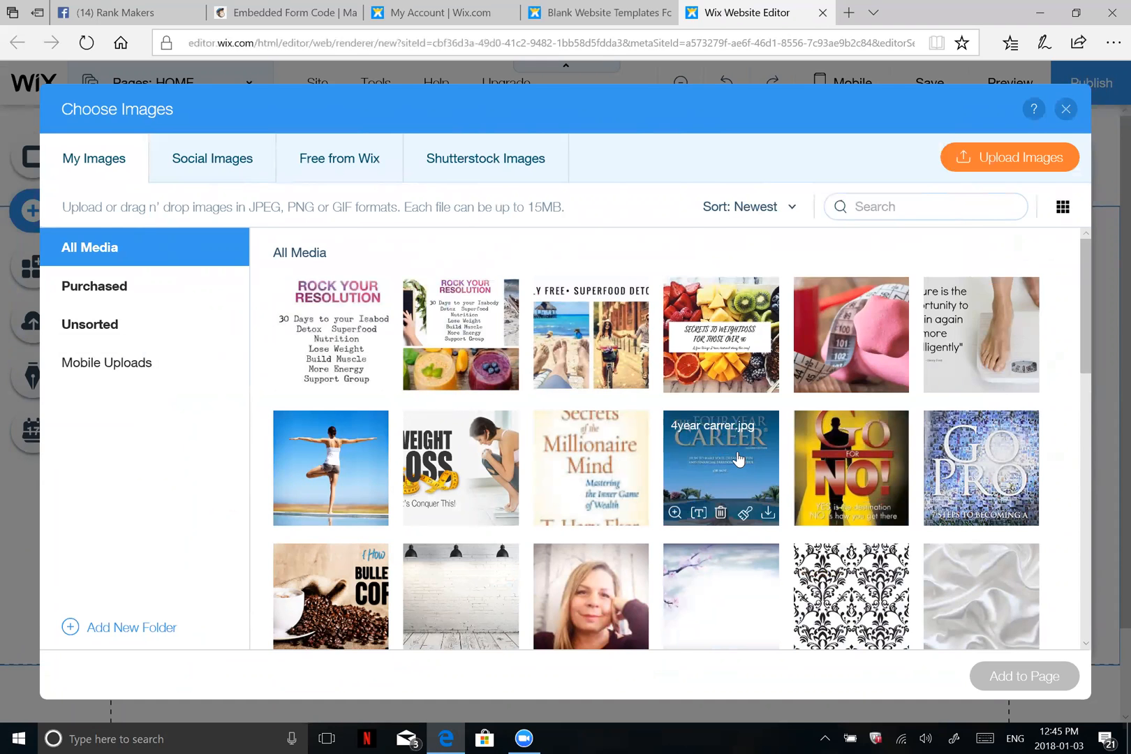
pyautogui.click(746, 514)
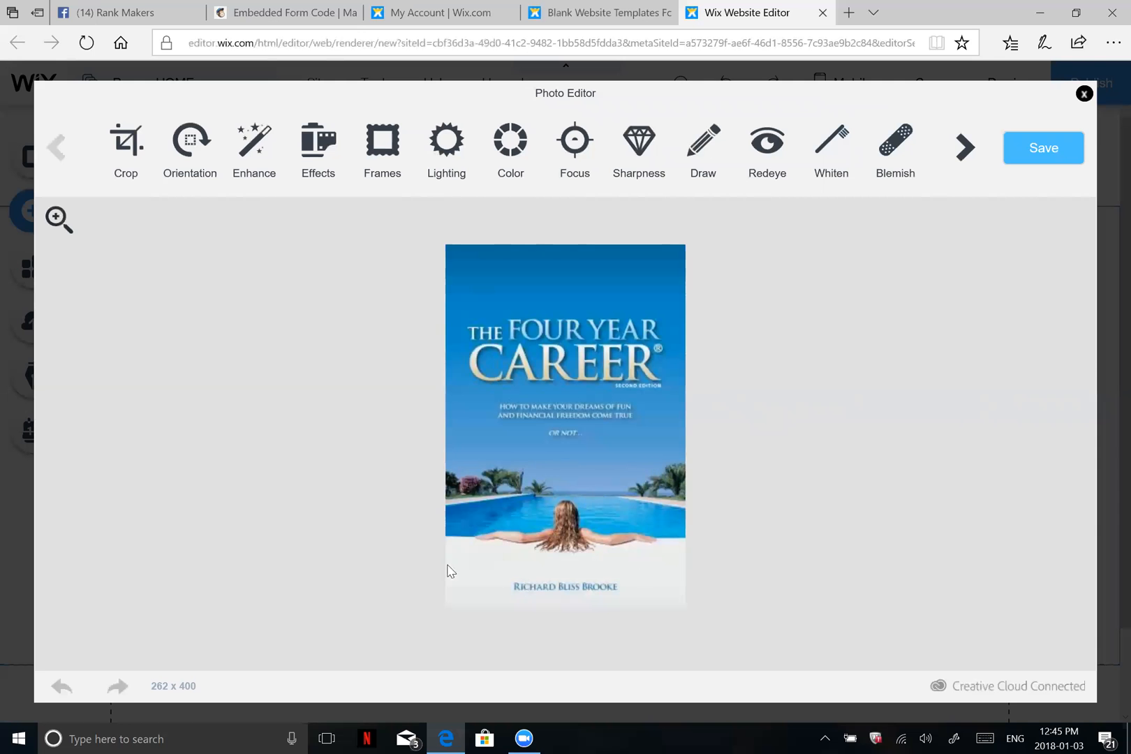
pyautogui.click(1081, 96)
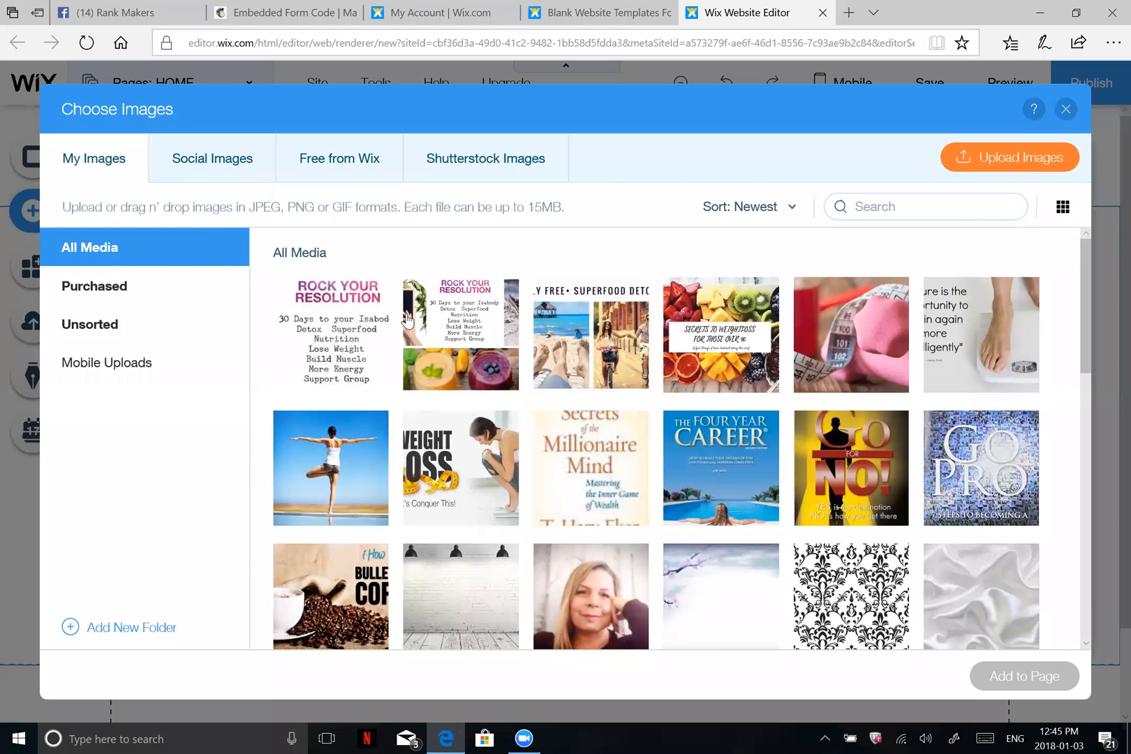
# Add the free blurred 'Flower in Sunlight' photo from Free from Wix to the page.
pyautogui.click(474, 160)
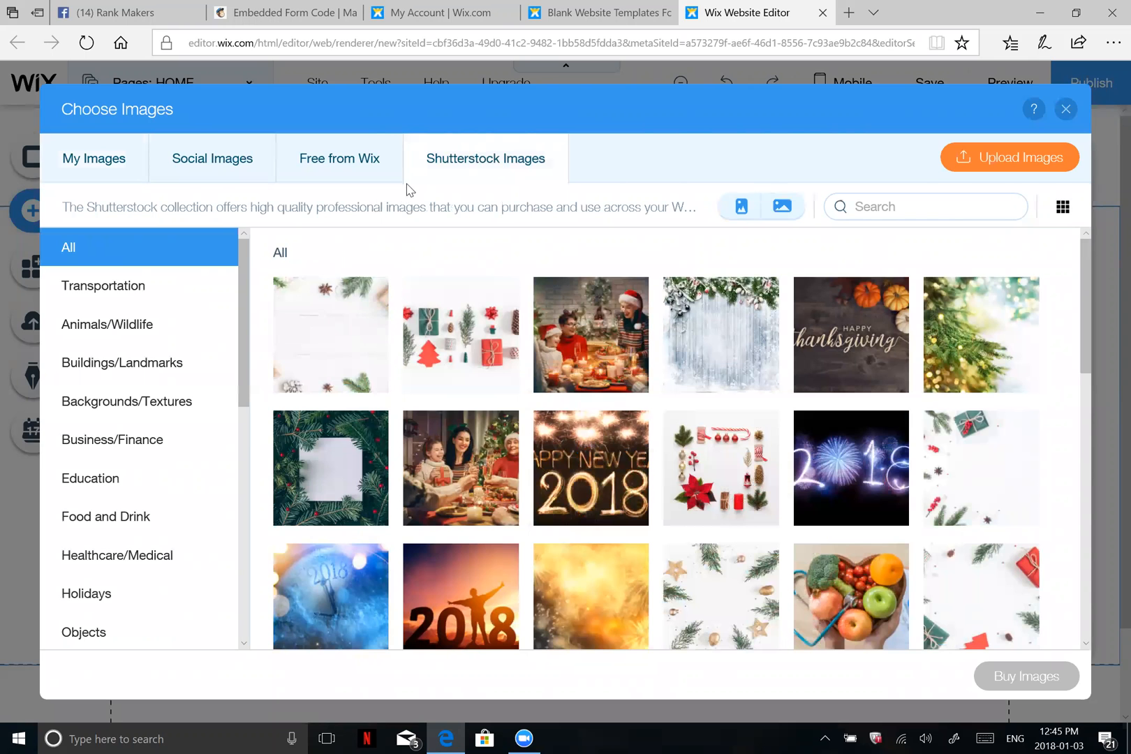
pyautogui.click(350, 159)
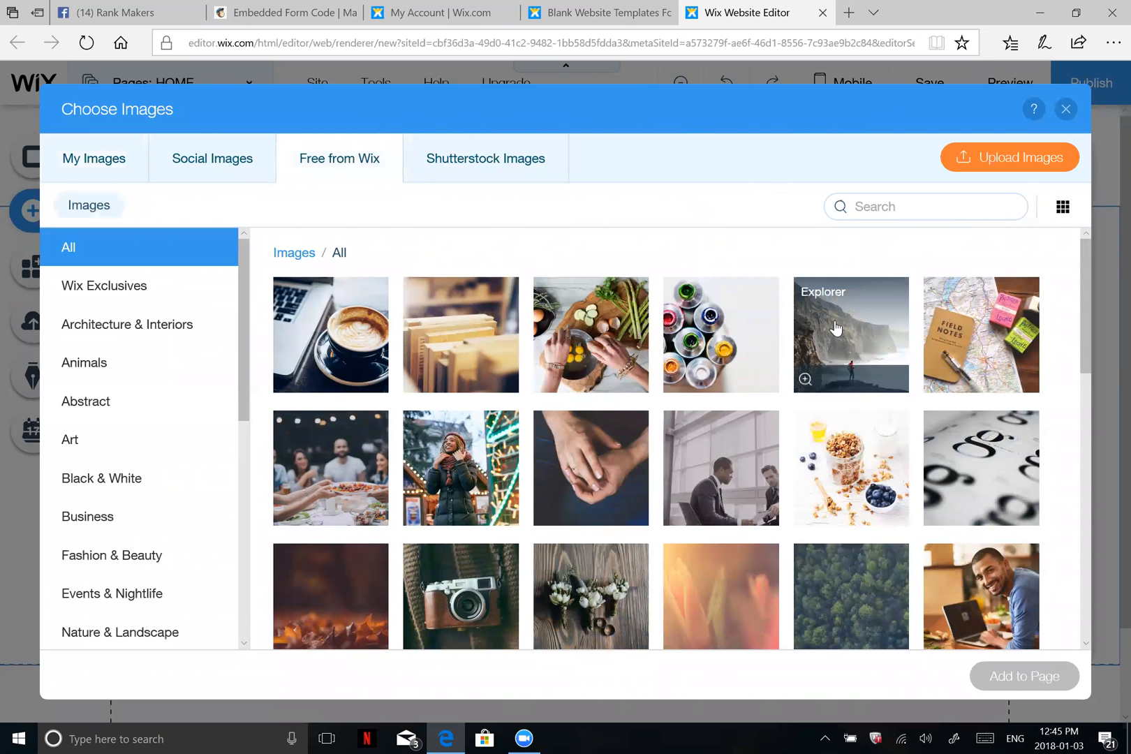
pyautogui.scroll(-3, 628, 530)
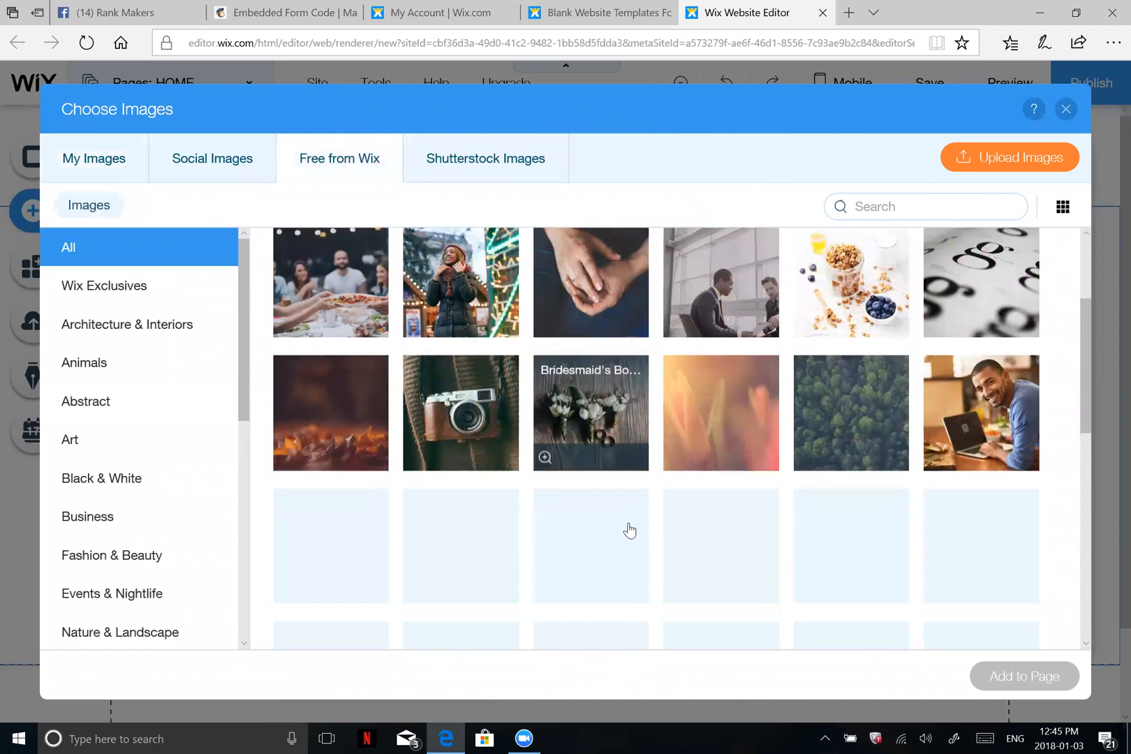
pyautogui.click(714, 414)
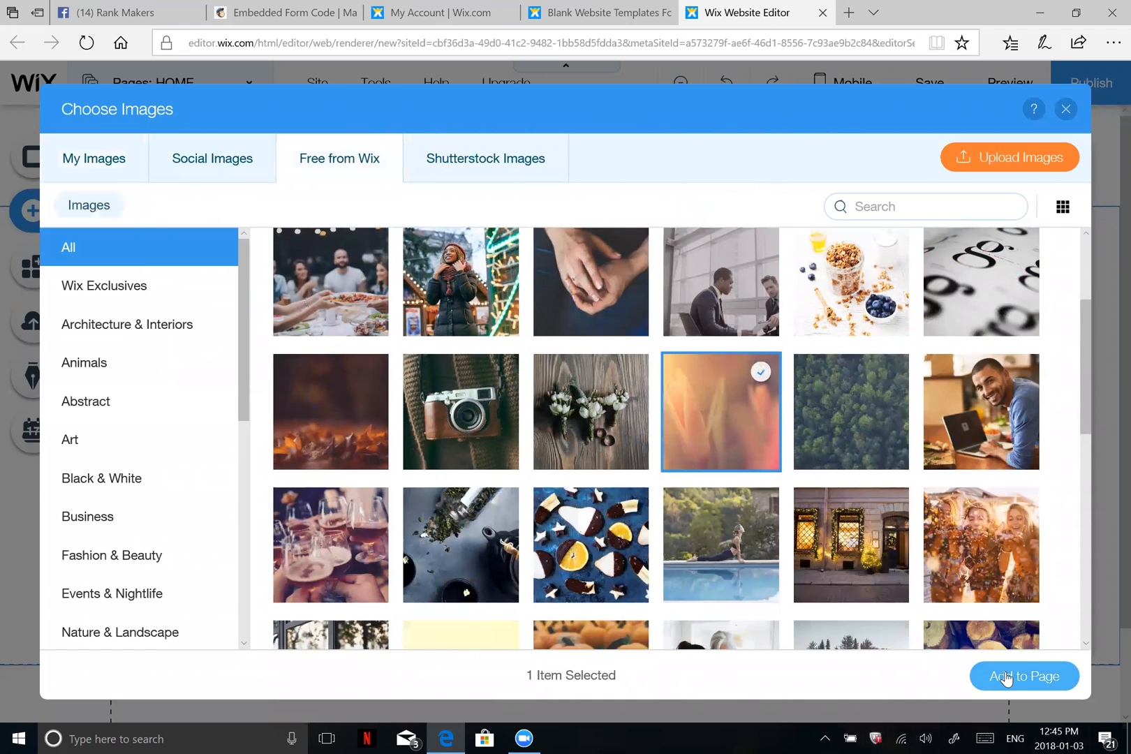
pyautogui.click(1008, 678)
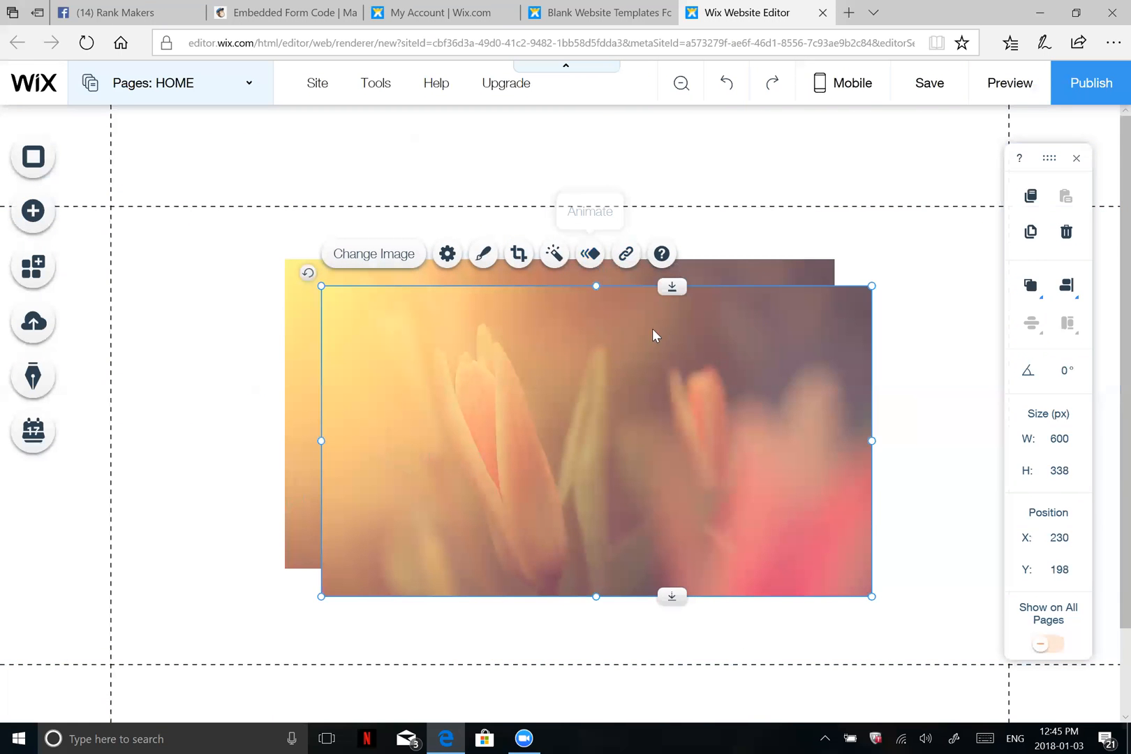
# Delete the duplicate flower image and stretch the original to about 1152 × 470 px.
pyautogui.click(1067, 232)
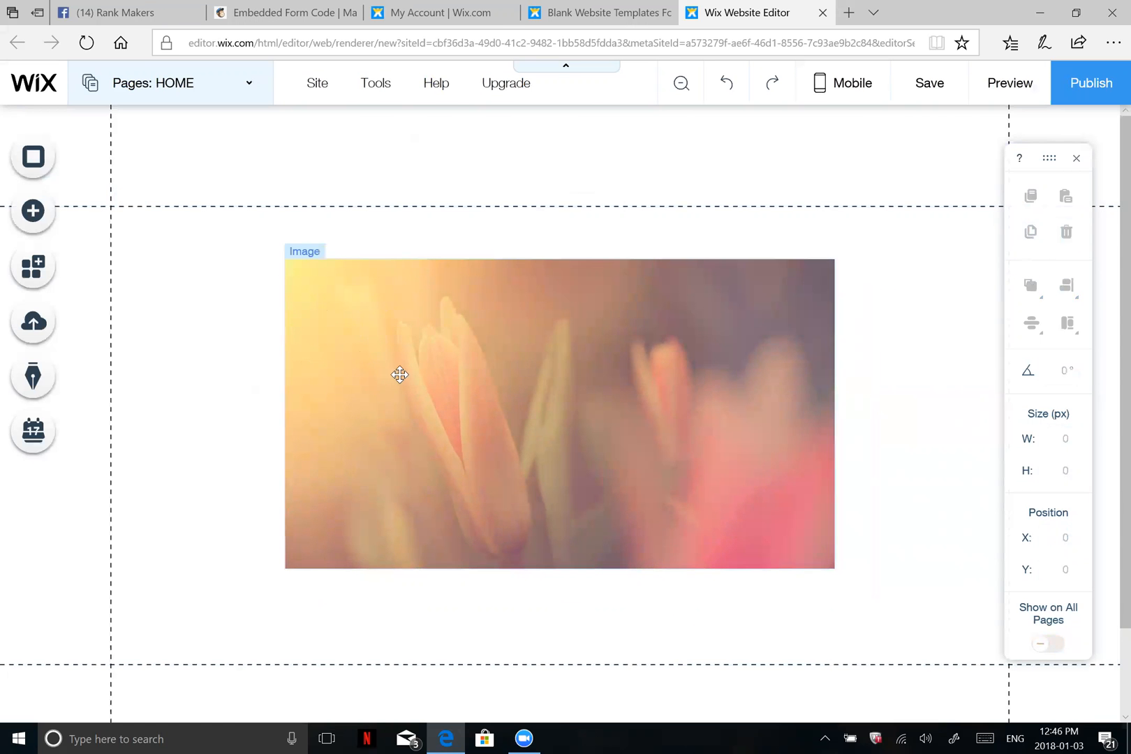
pyautogui.click(785, 421)
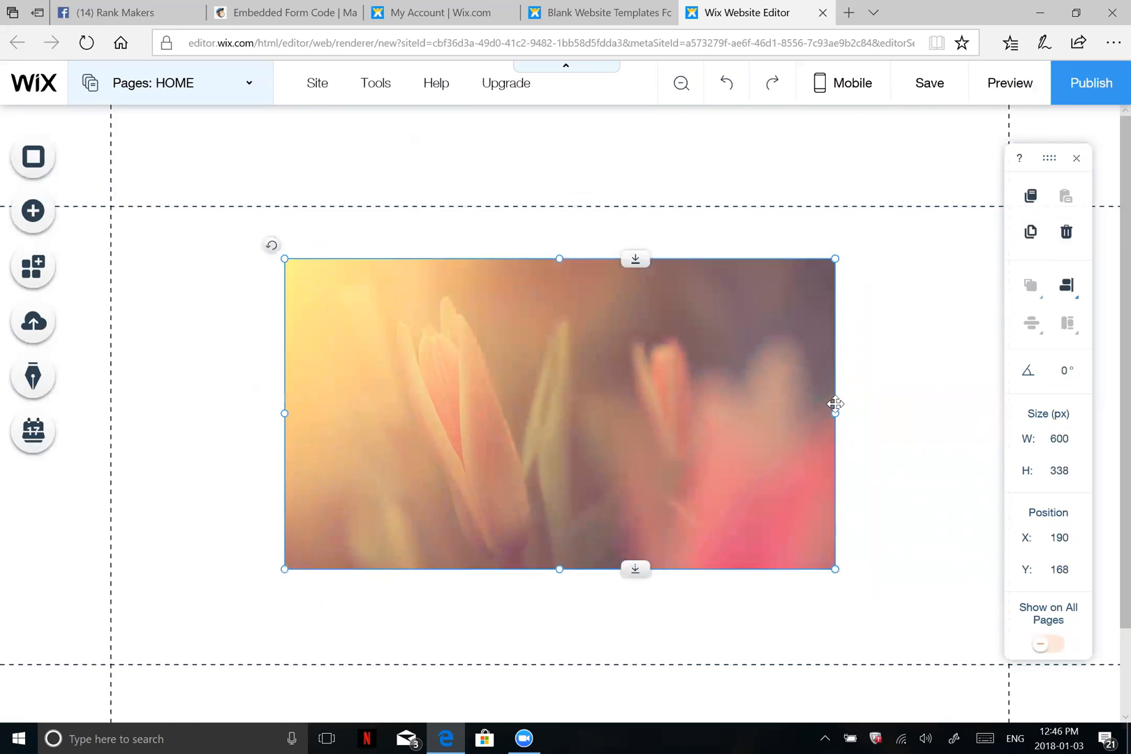
pyautogui.moveTo(836, 411); pyautogui.dragTo(1043, 386)
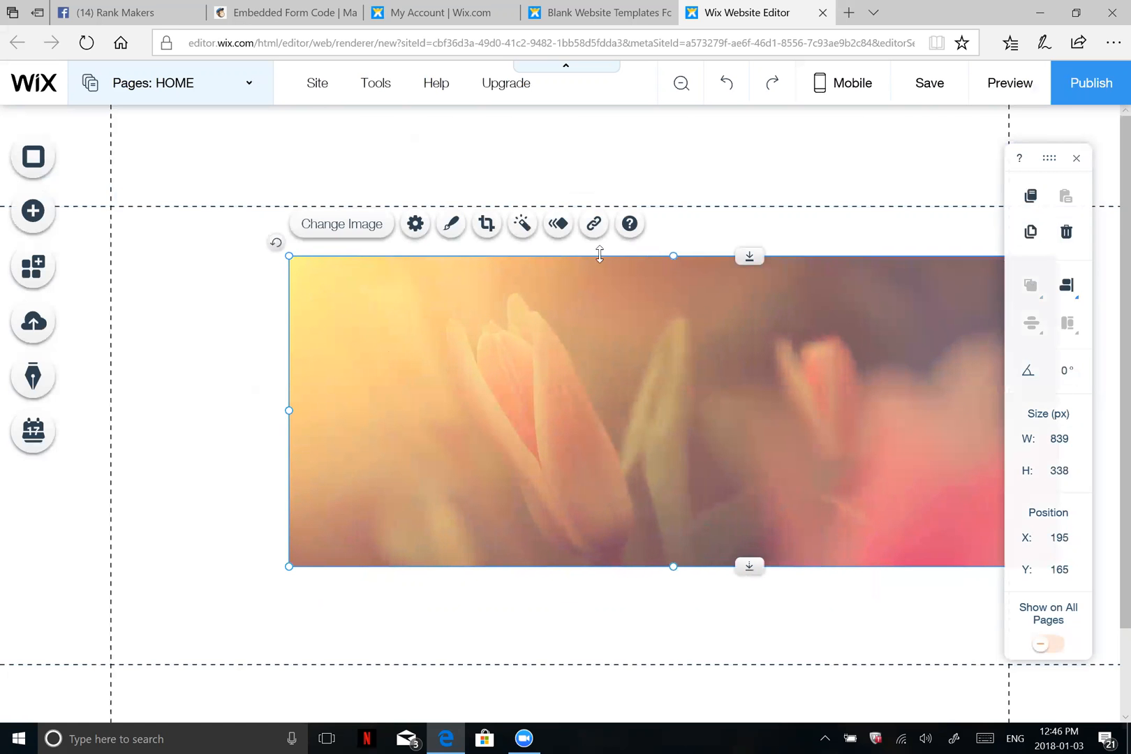
pyautogui.moveTo(675, 256); pyautogui.dragTo(650, 135)
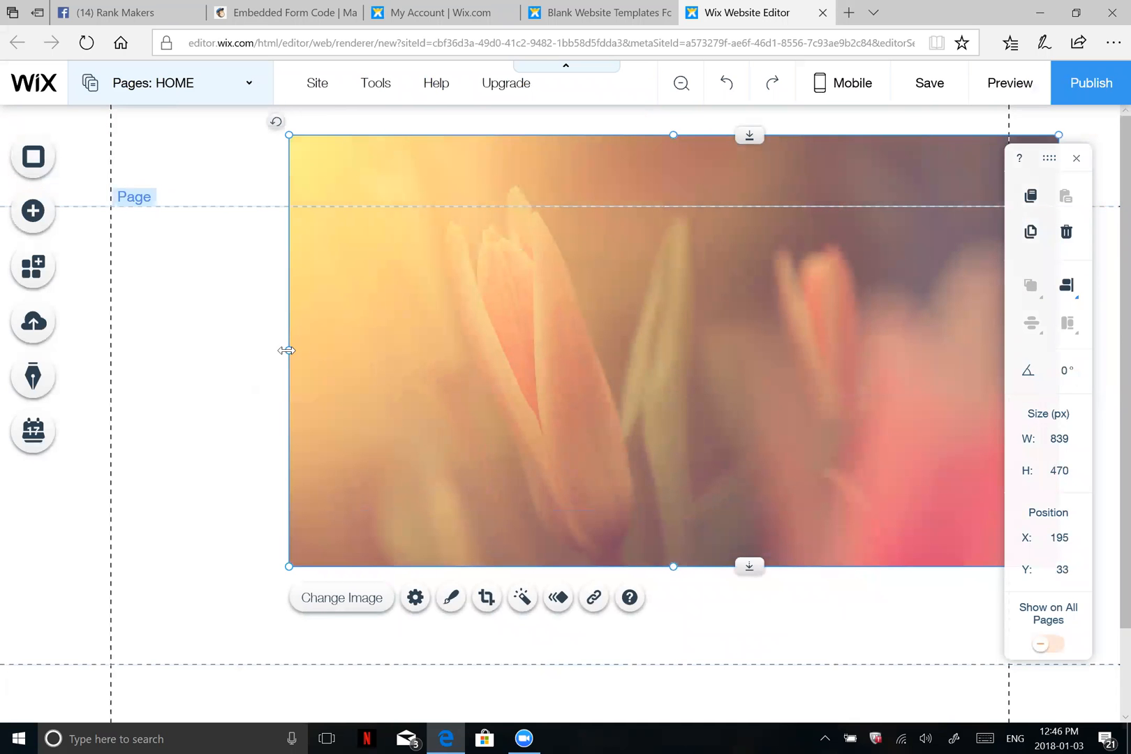
pyautogui.moveTo(289, 351); pyautogui.dragTo(3, 333)
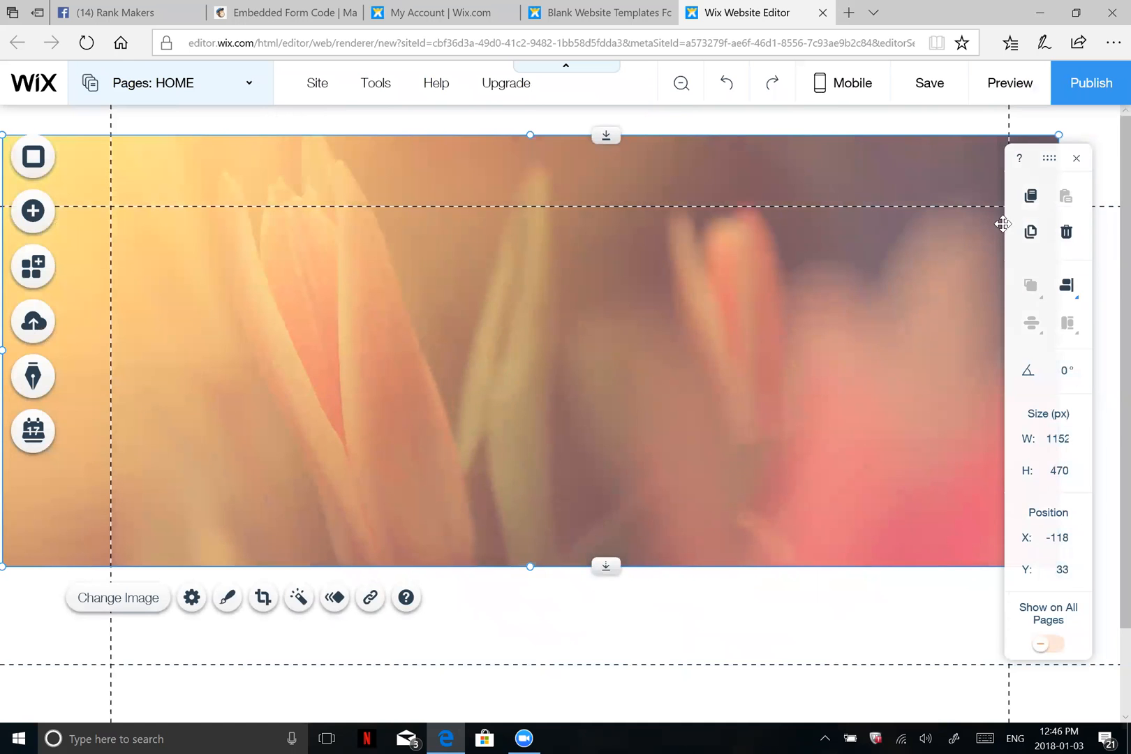
pyautogui.moveTo(1041, 159); pyautogui.dragTo(271, 467)
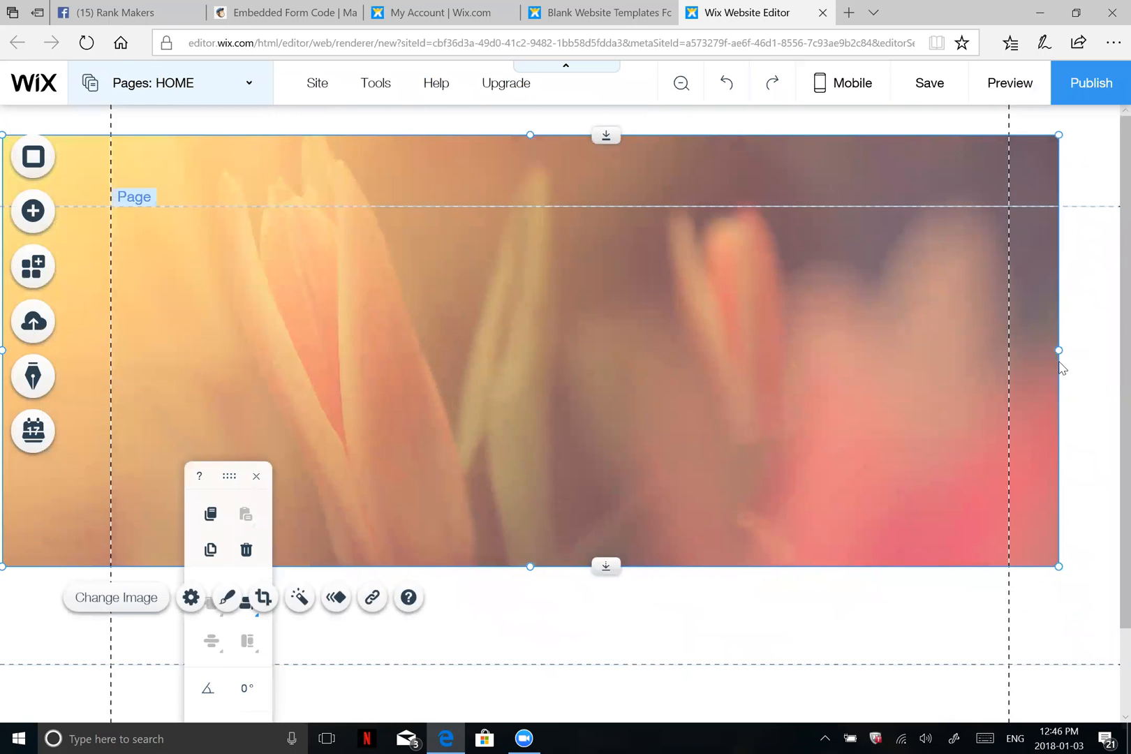
pyautogui.doubleClick(1059, 353)
# Close the image chooser, widen the flower banner to full page width and adjust its height.
pyautogui.click(1067, 111)
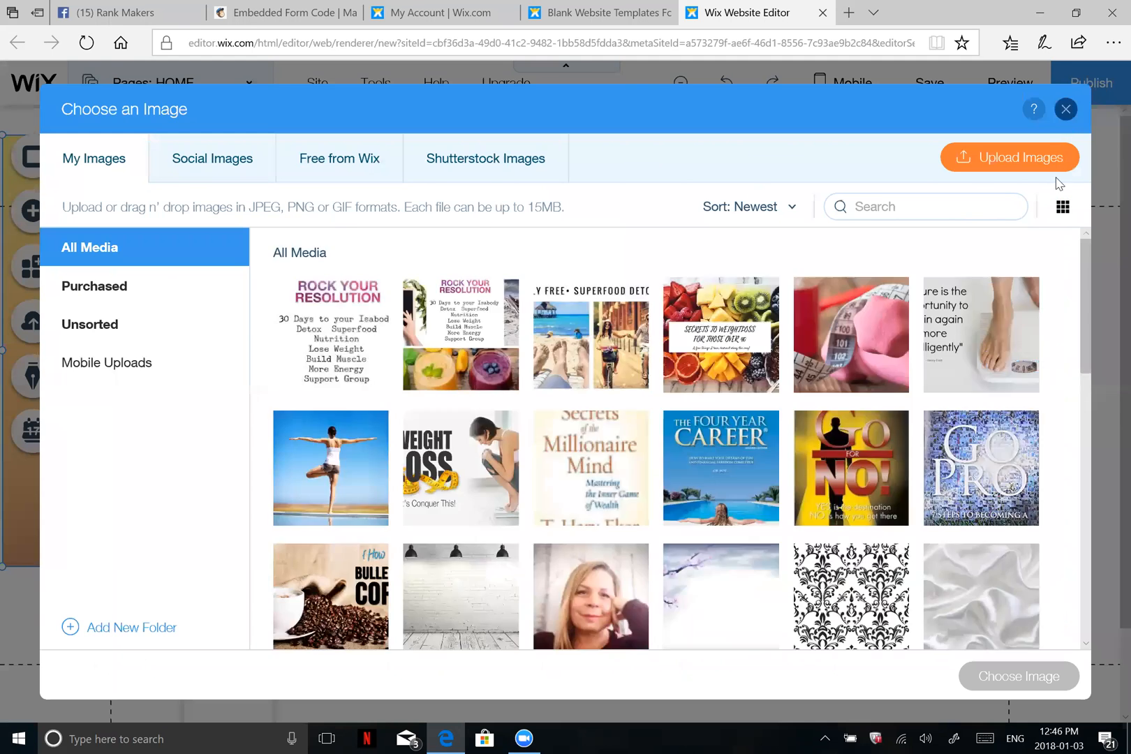
pyautogui.moveTo(1060, 350); pyautogui.dragTo(1123, 351)
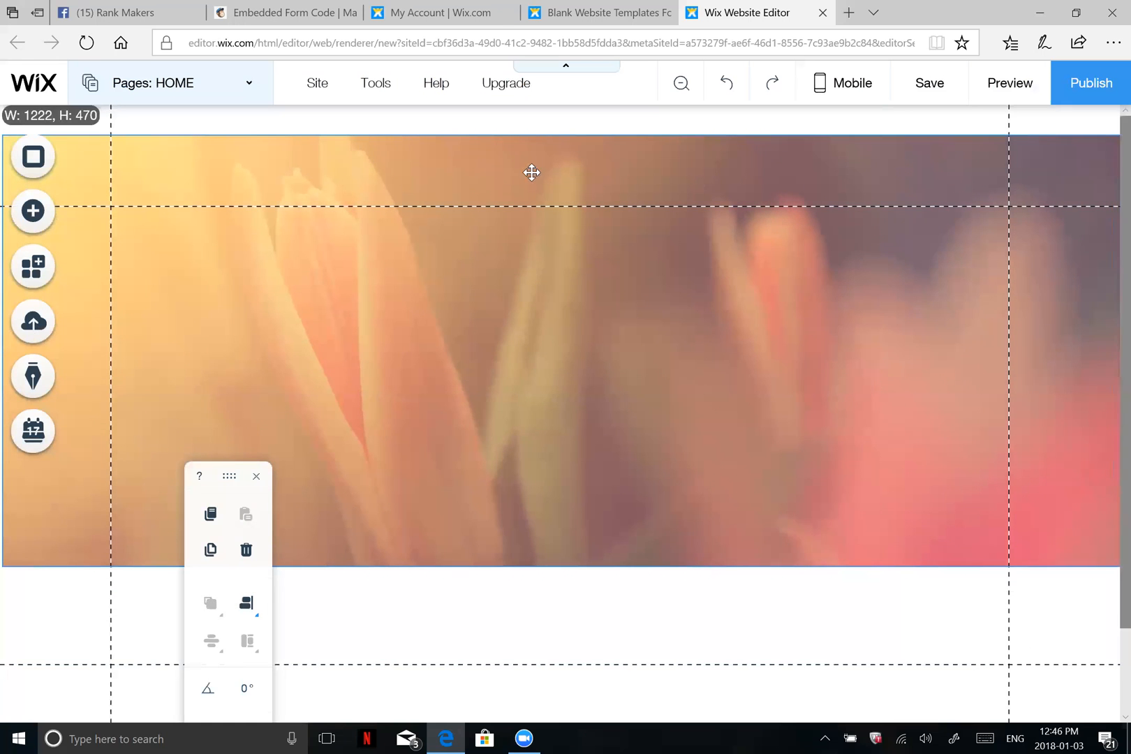
pyautogui.moveTo(528, 263); pyautogui.dragTo(533, 243)
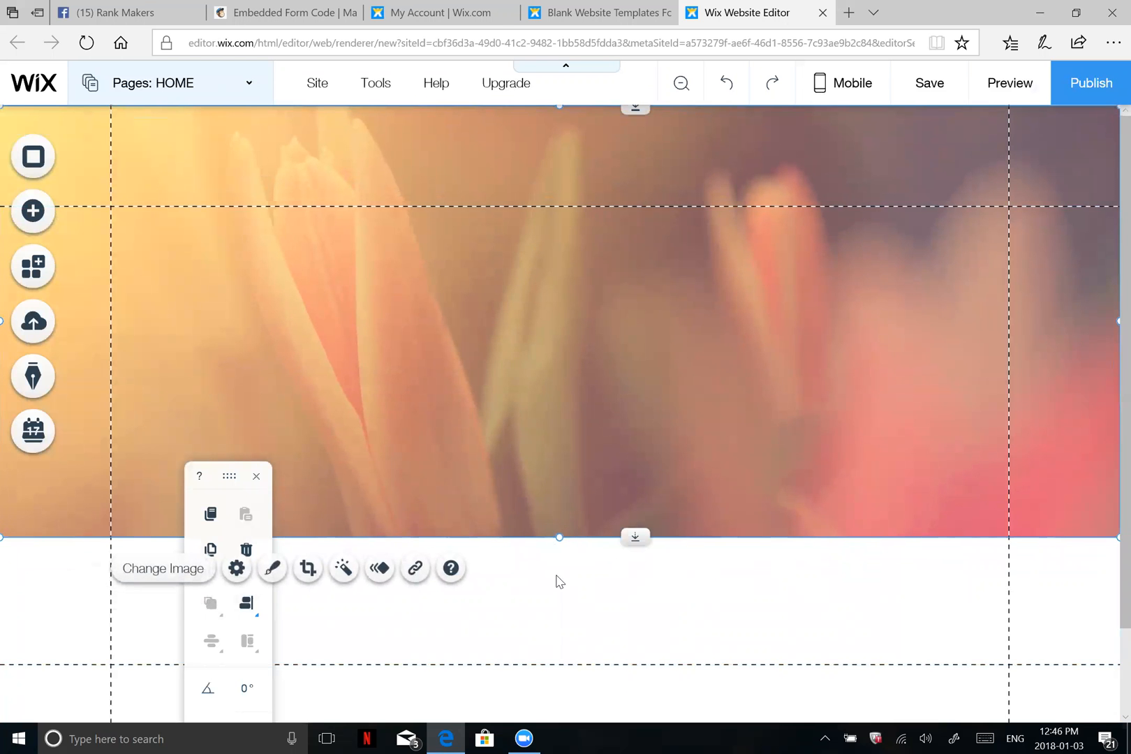
pyautogui.click(572, 552)
pyautogui.click(545, 533)
pyautogui.moveTo(577, 698); pyautogui.dragTo(577, 724)
pyautogui.moveTo(431, 458); pyautogui.dragTo(547, 484)
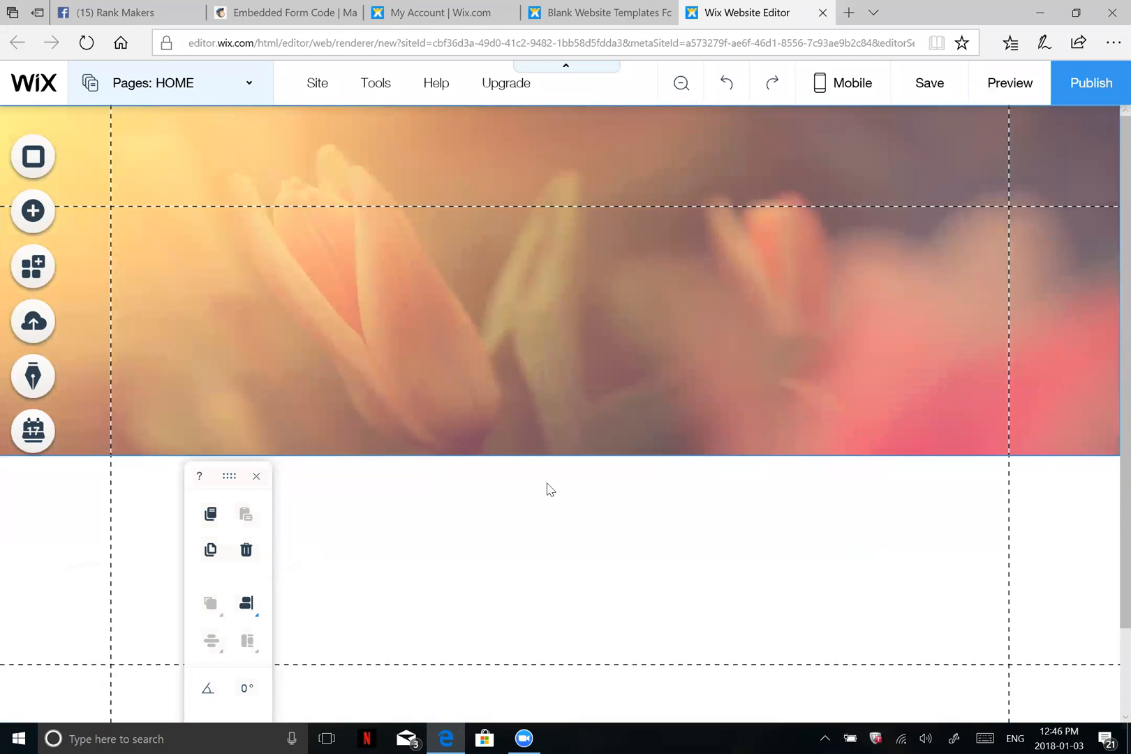
pyautogui.moveTo(547, 394); pyautogui.dragTo(591, 332)
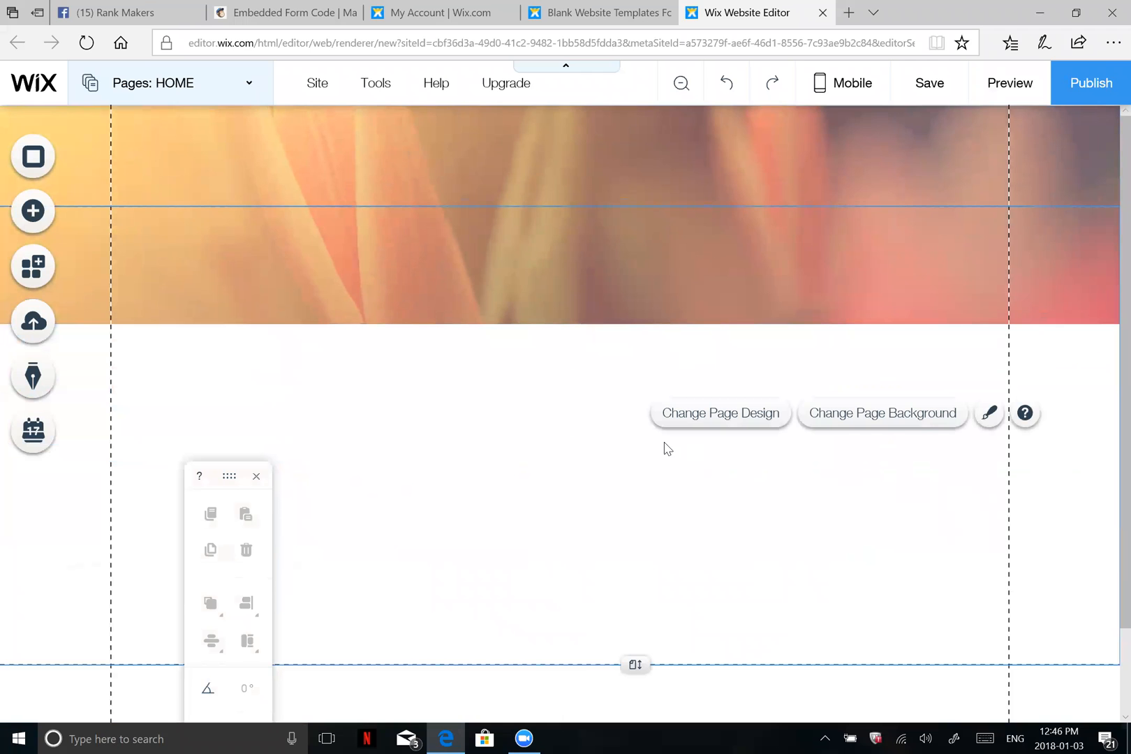
# Stretch the banner up to the top of the page and extend its bottom edge further down.
pyautogui.click(589, 311)
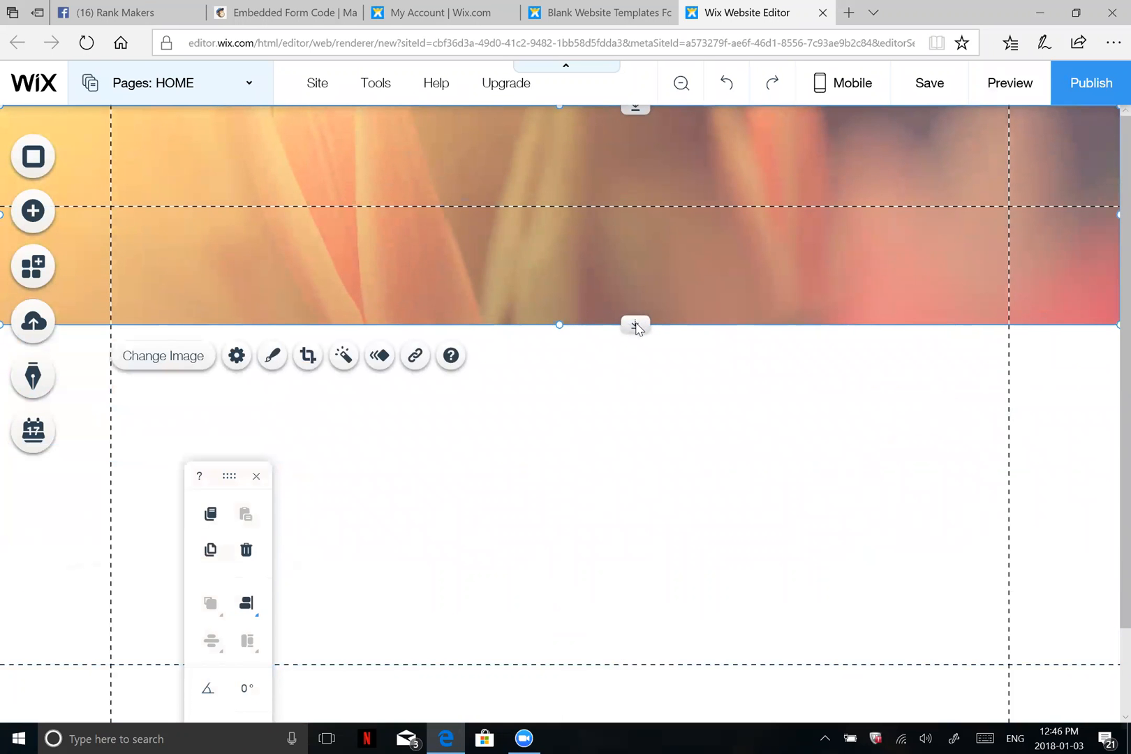
pyautogui.moveTo(643, 401); pyautogui.dragTo(653, 550)
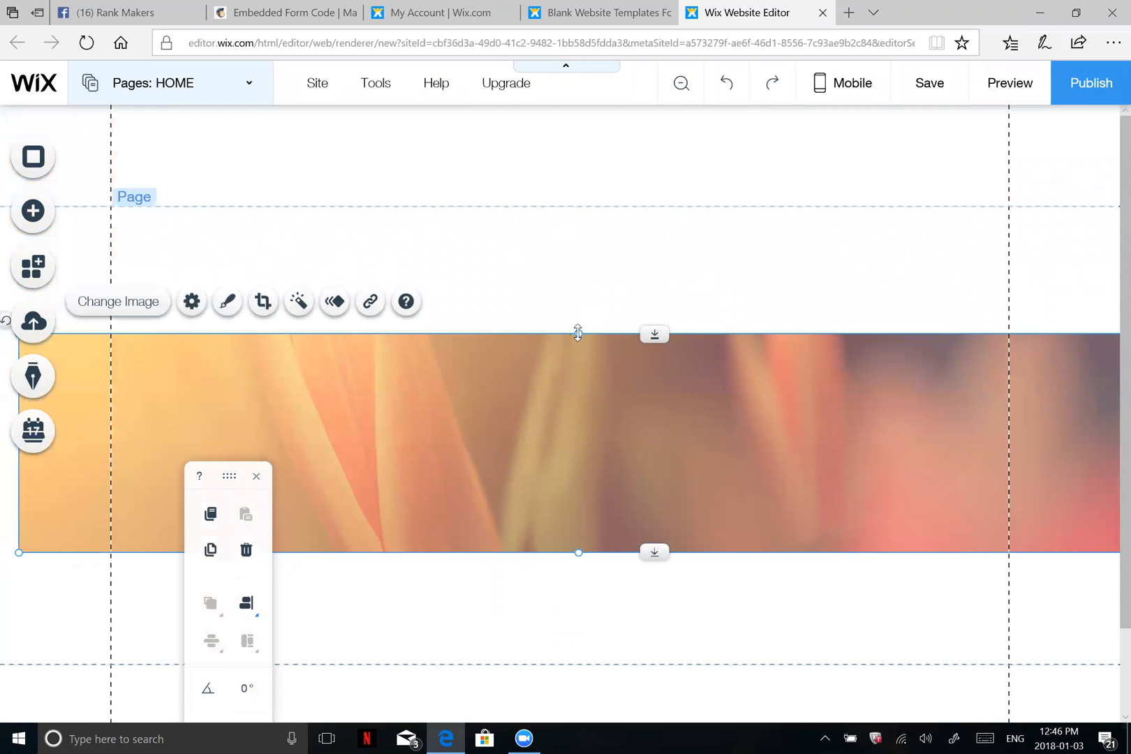
pyautogui.moveTo(578, 334); pyautogui.dragTo(576, 111)
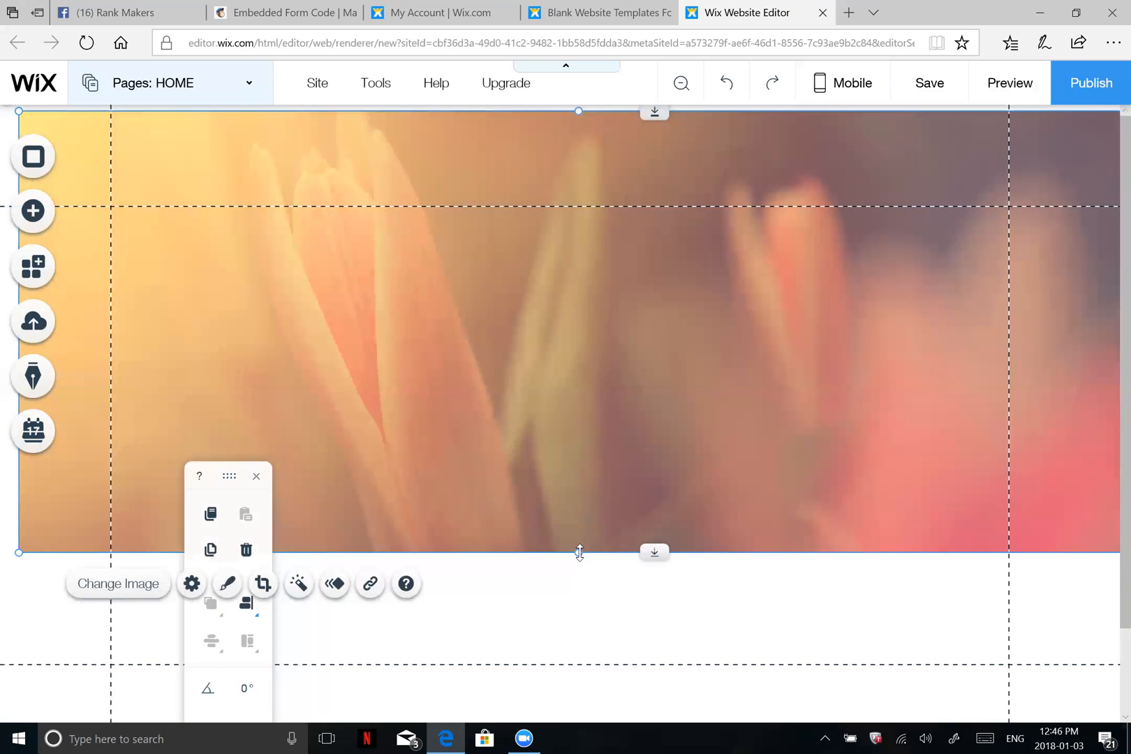
pyautogui.moveTo(582, 672); pyautogui.dragTo(578, 713)
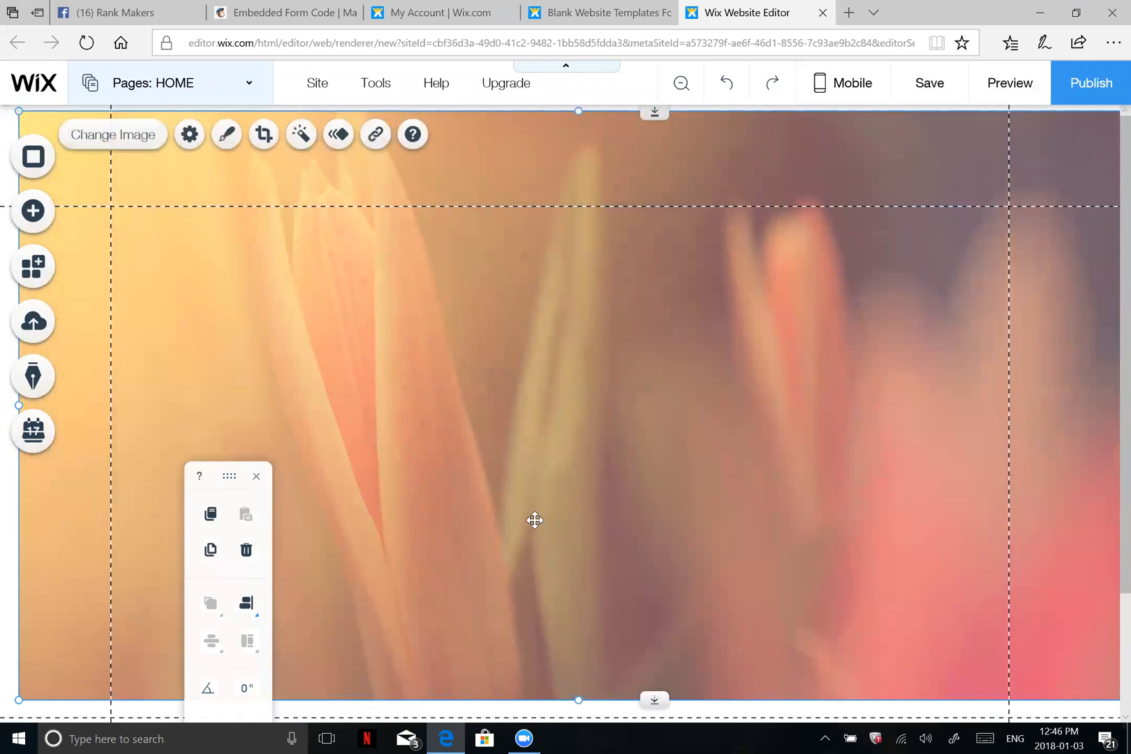
pyautogui.click(915, 80)
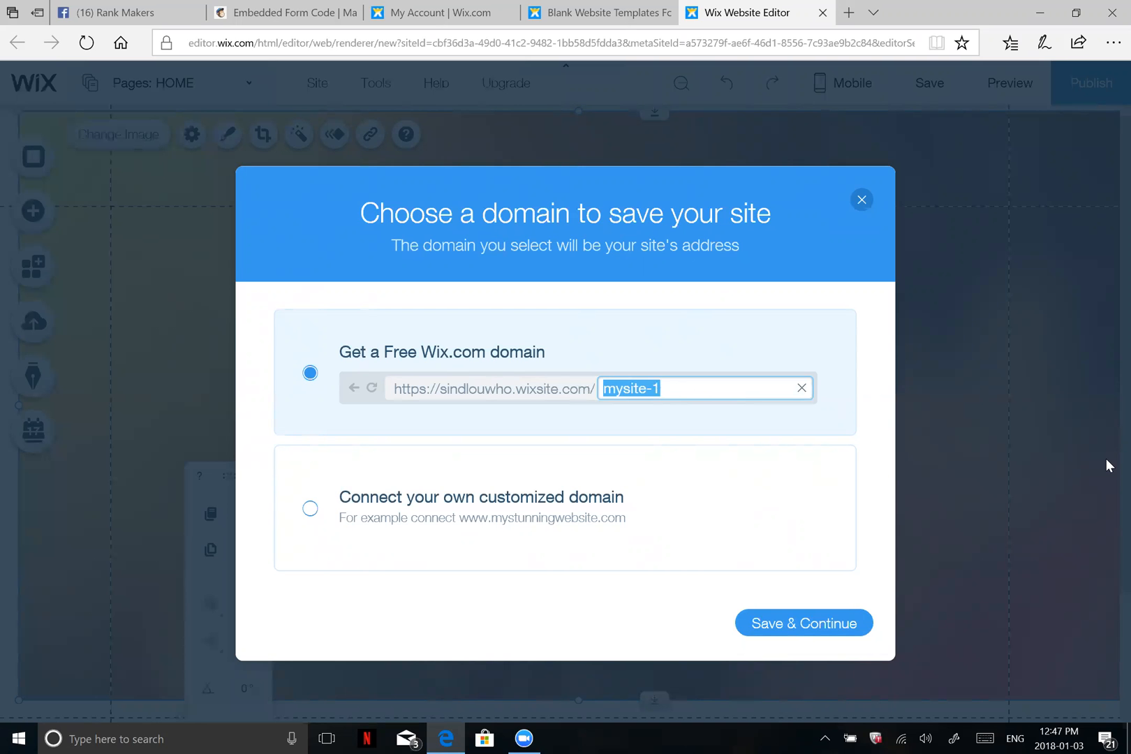
# Save the site under the free Wix domain with site name 'mailchimp'.
pyautogui.write('mailc')
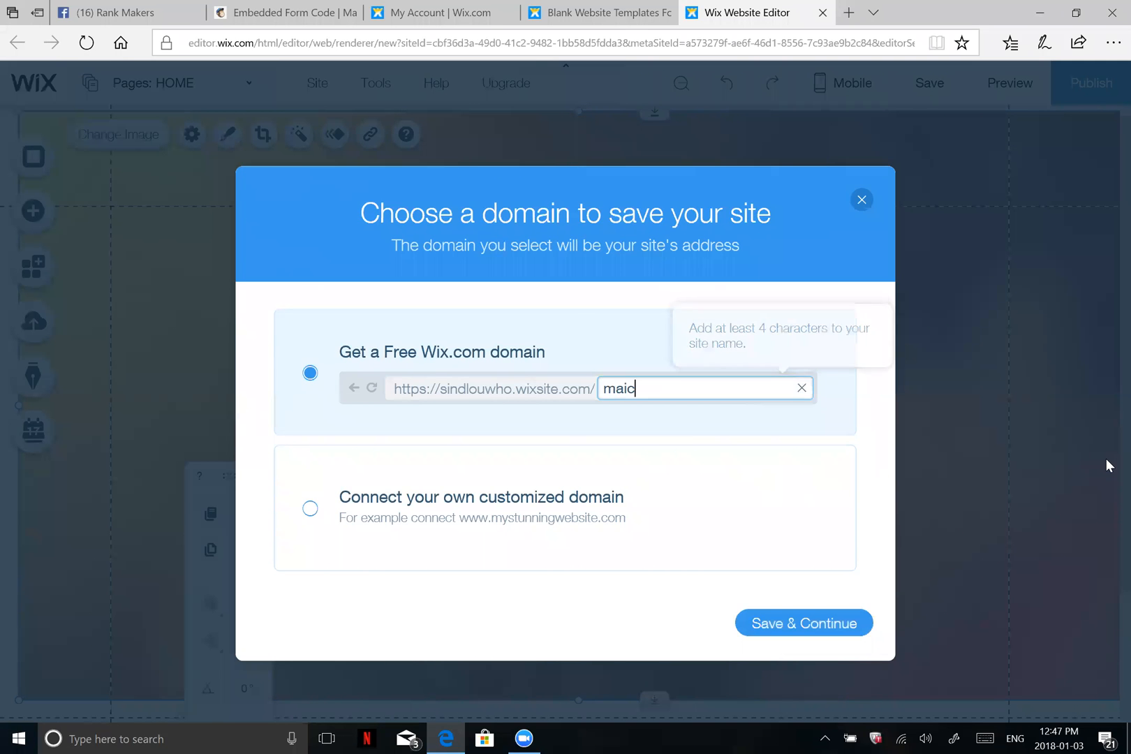
pyautogui.press('BackSpace')
pyautogui.press('BackSpace')
pyautogui.write('lchimp')
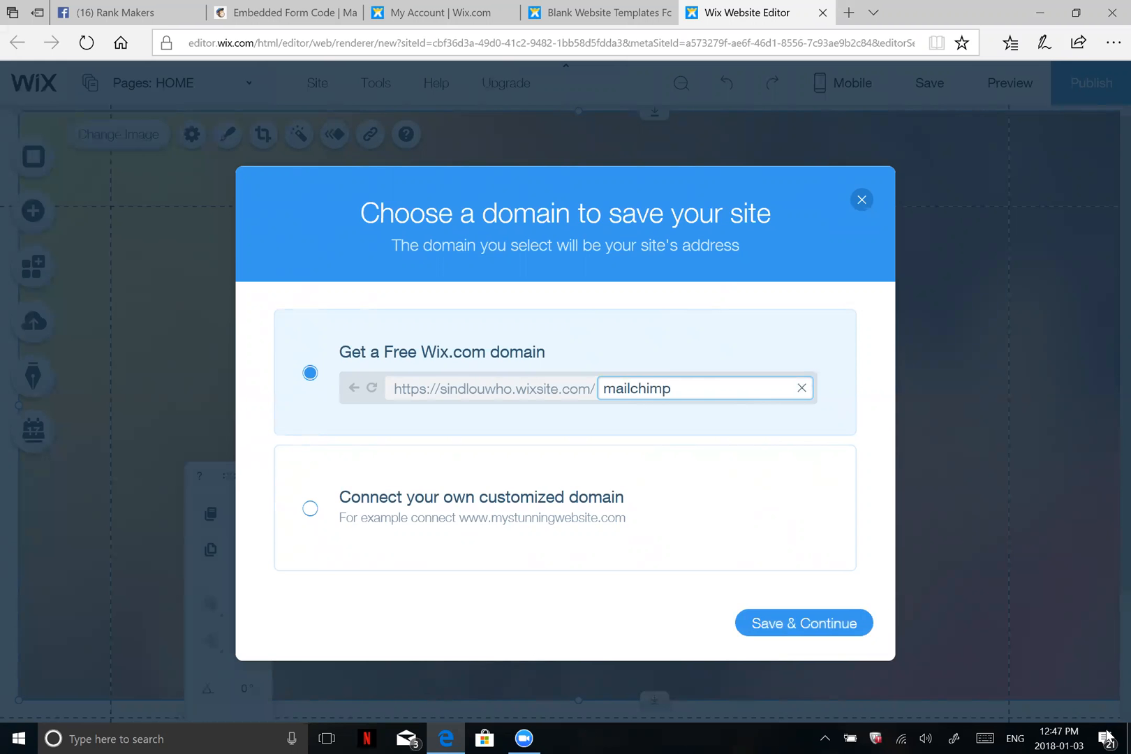
pyautogui.click(793, 627)
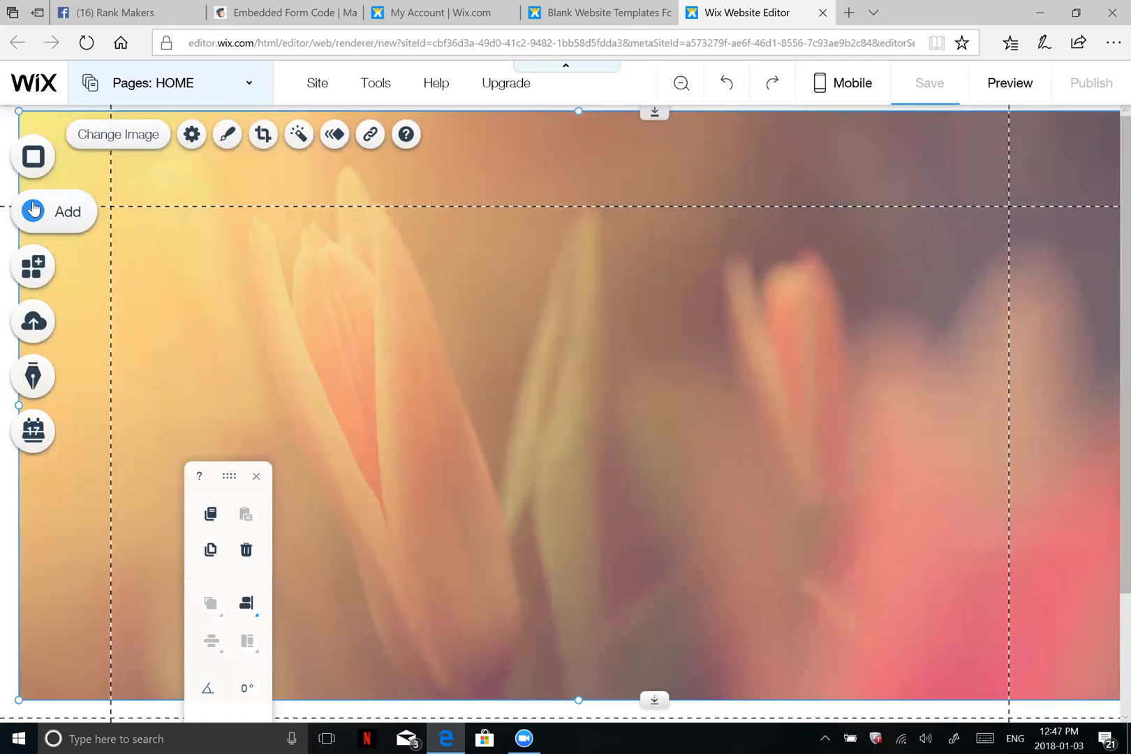
pyautogui.click(33, 210)
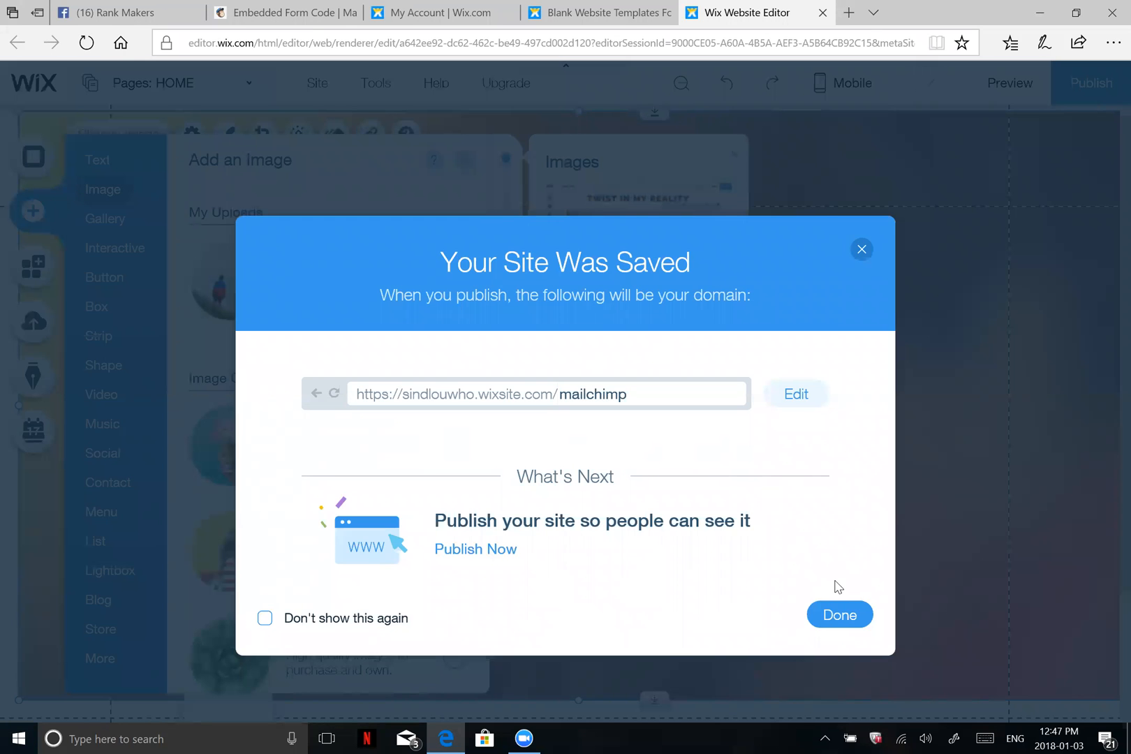
# Add an HTML embed element, paste the copied MailChimp signup code as custom code, and apply it.
pyautogui.click(836, 616)
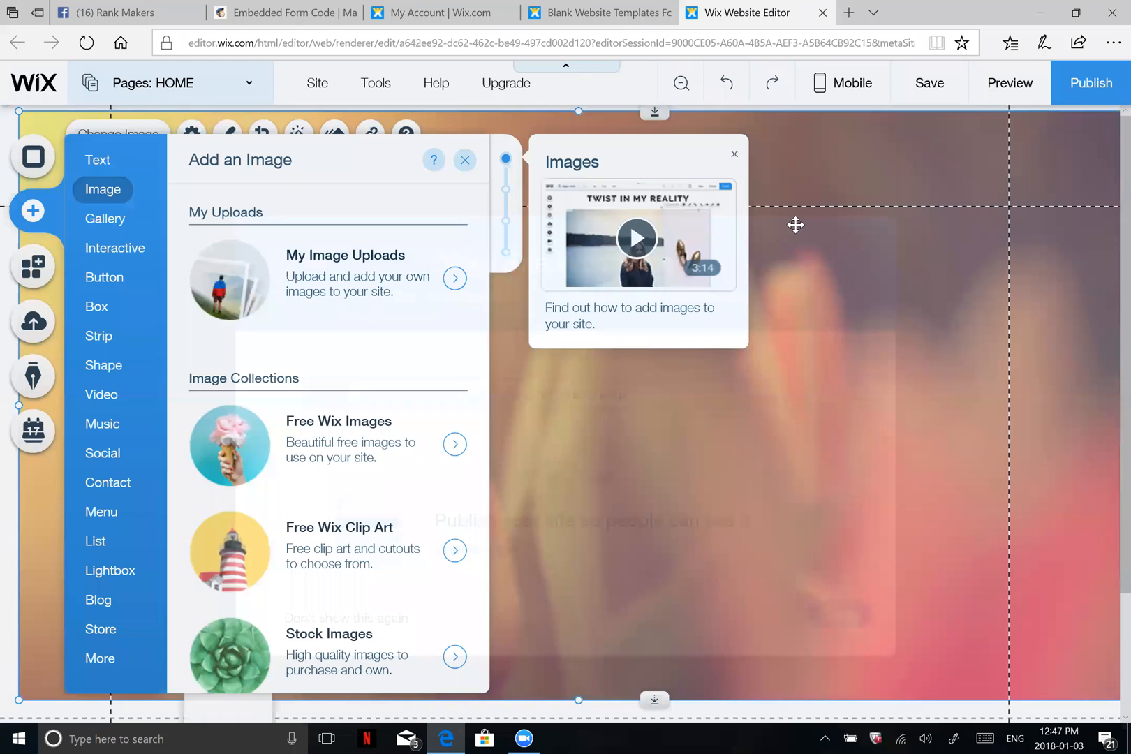
pyautogui.moveTo(100, 660)
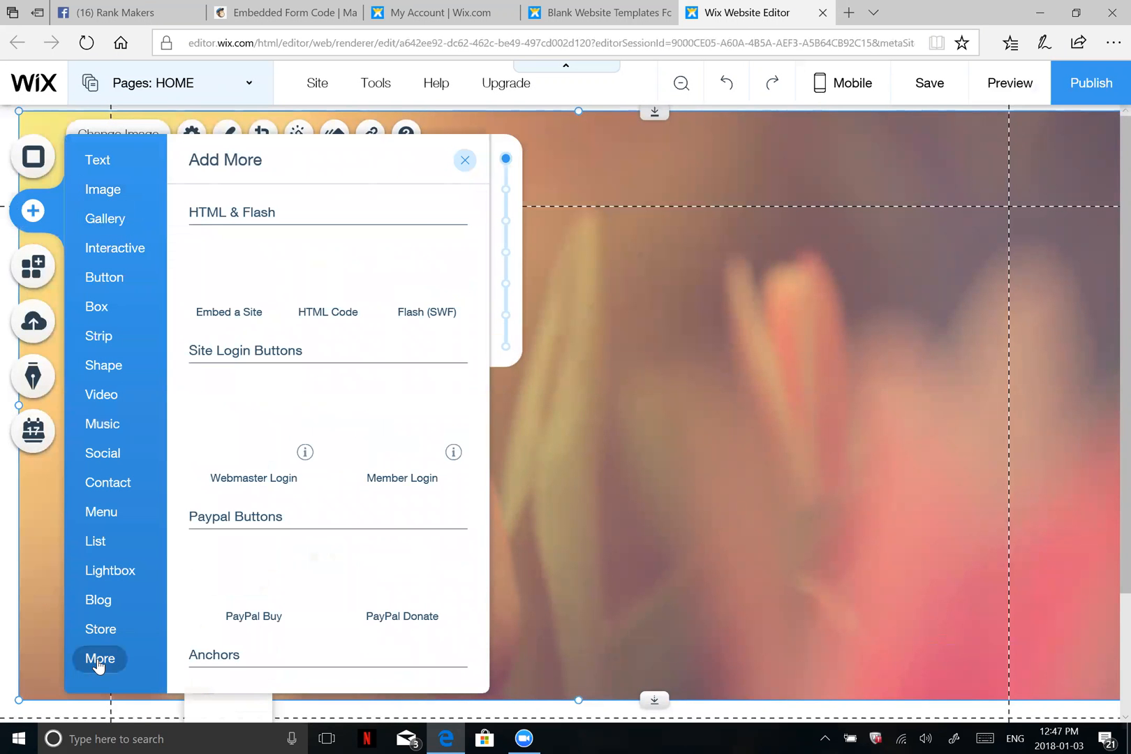
pyautogui.moveTo(257, 272)
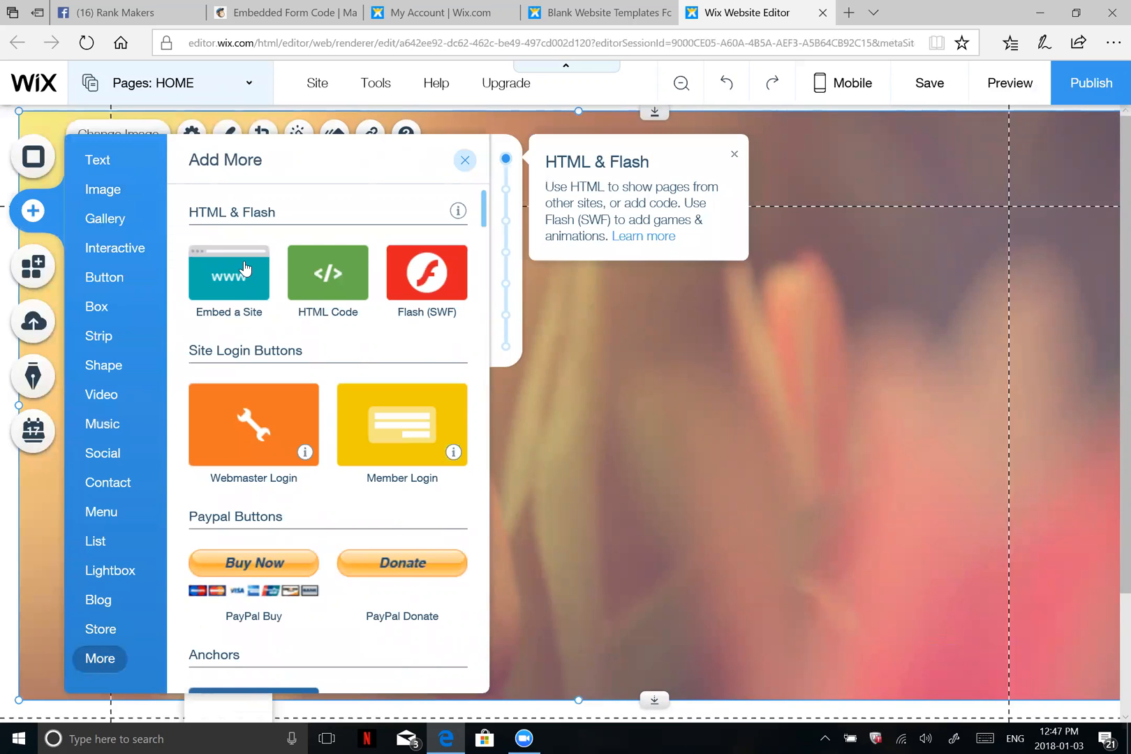
pyautogui.click(243, 269)
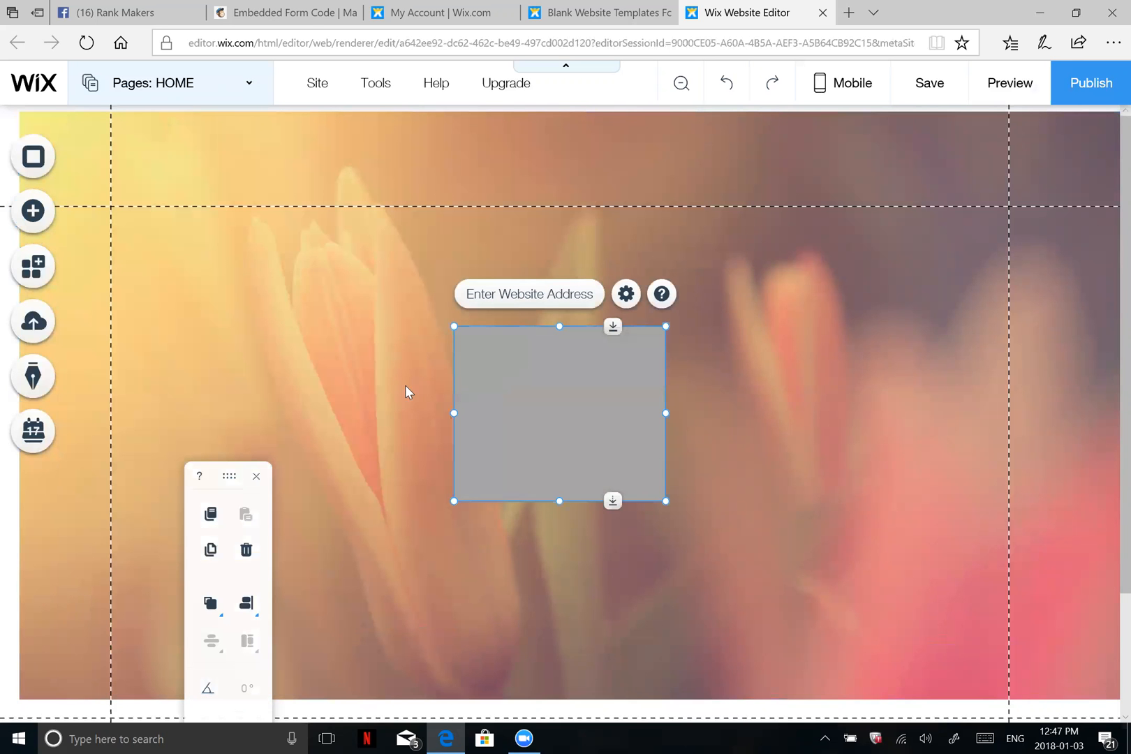
pyautogui.click(530, 297)
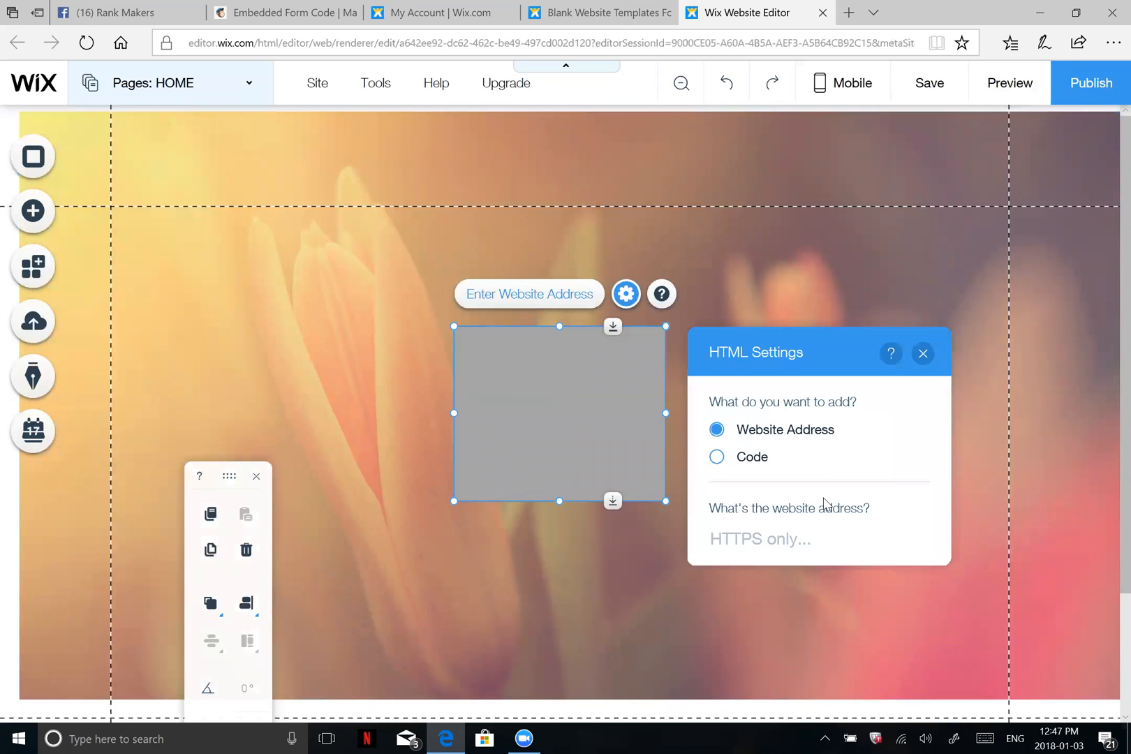
pyautogui.click(761, 462)
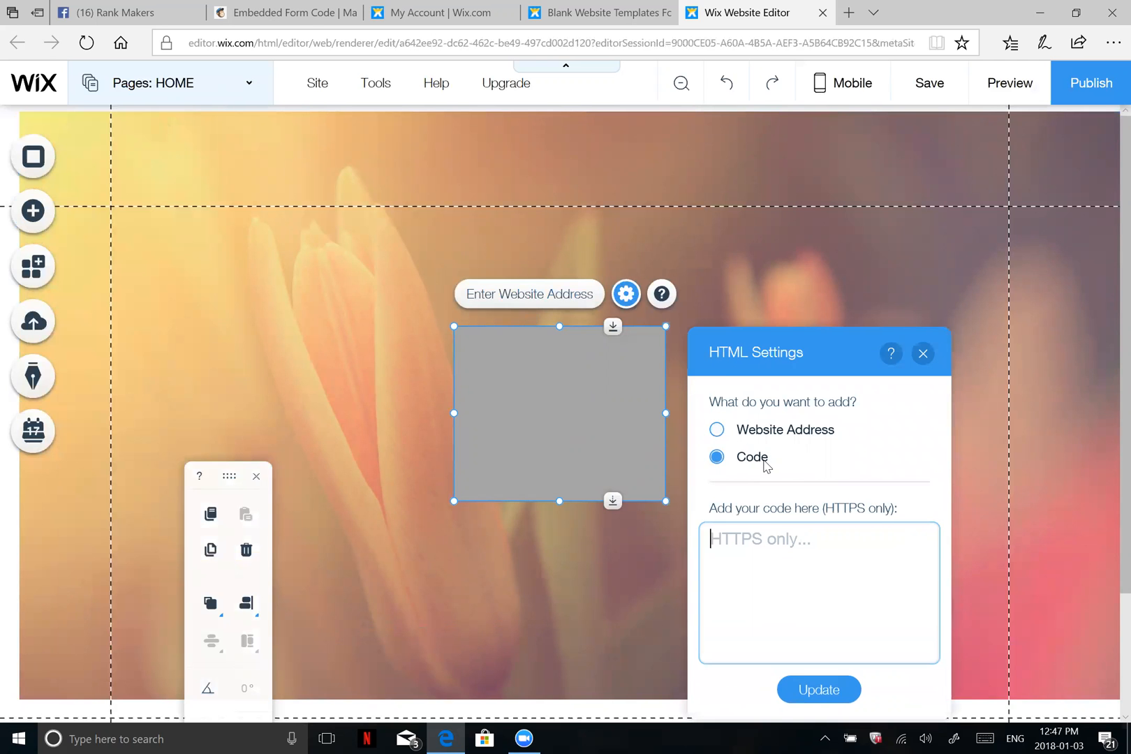
pyautogui.rightClick(717, 537)
pyautogui.click(751, 584)
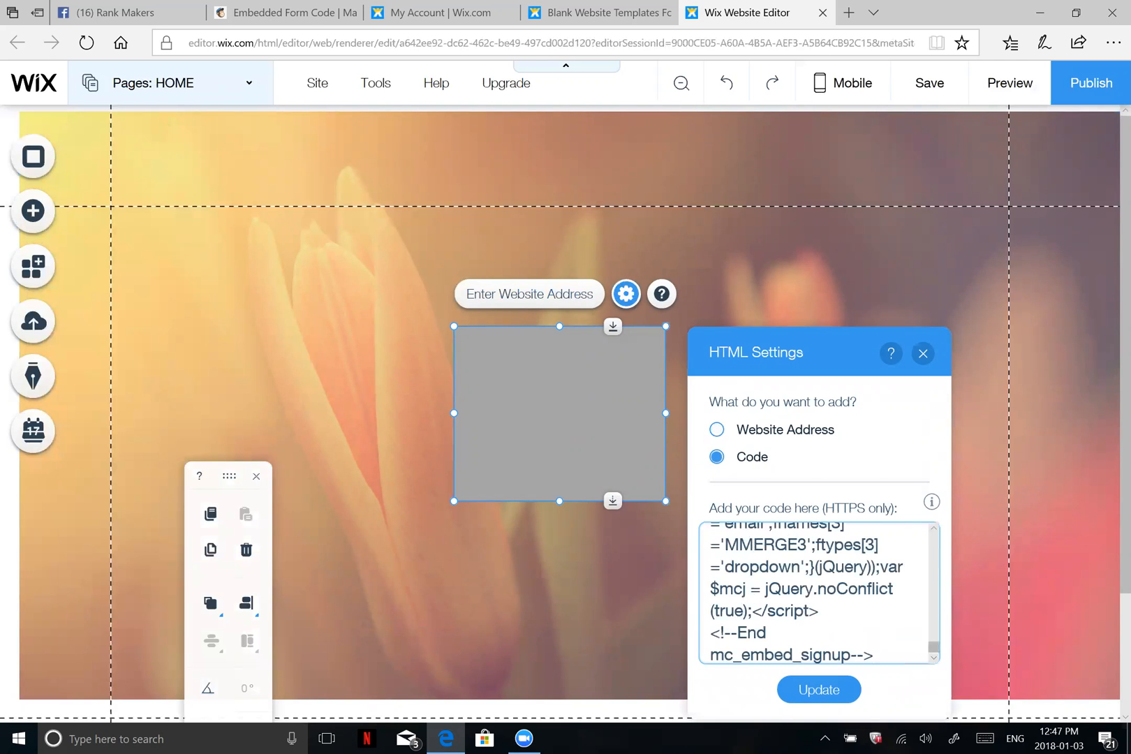
pyautogui.click(836, 694)
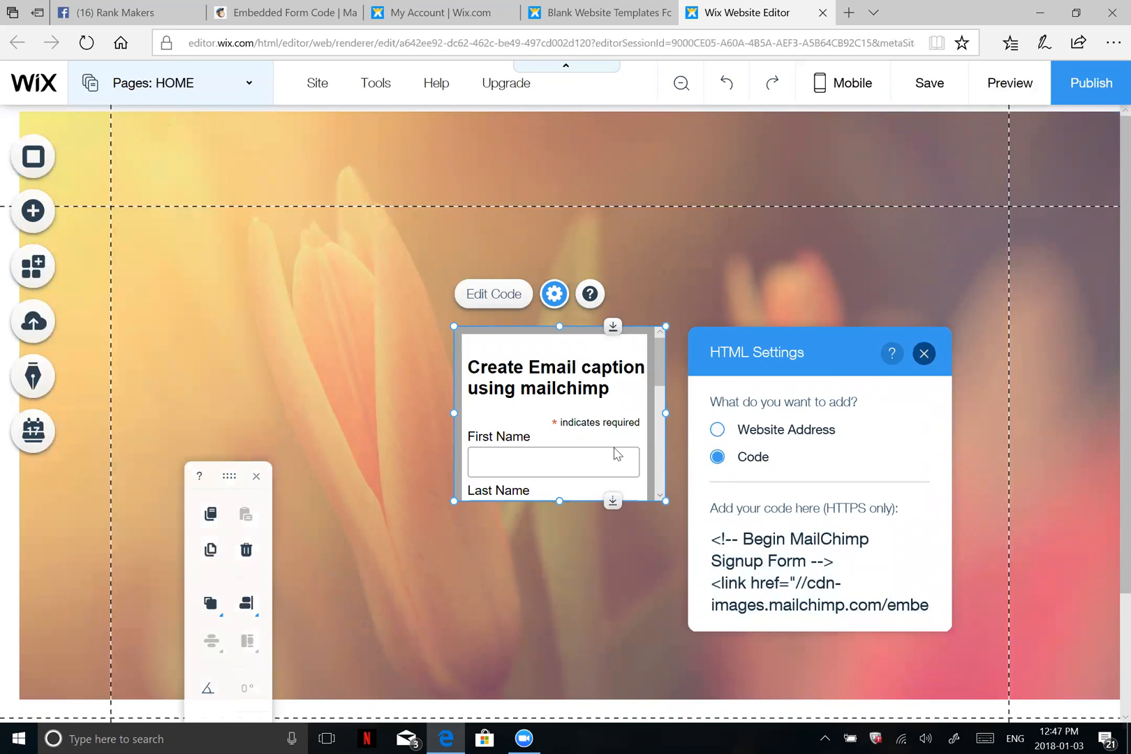
pyautogui.click(924, 354)
# Stretch the HTML form box until every field through Subscribe shows, and move it to the banner's right side.
pyautogui.moveTo(666, 326); pyautogui.dragTo(858, 227)
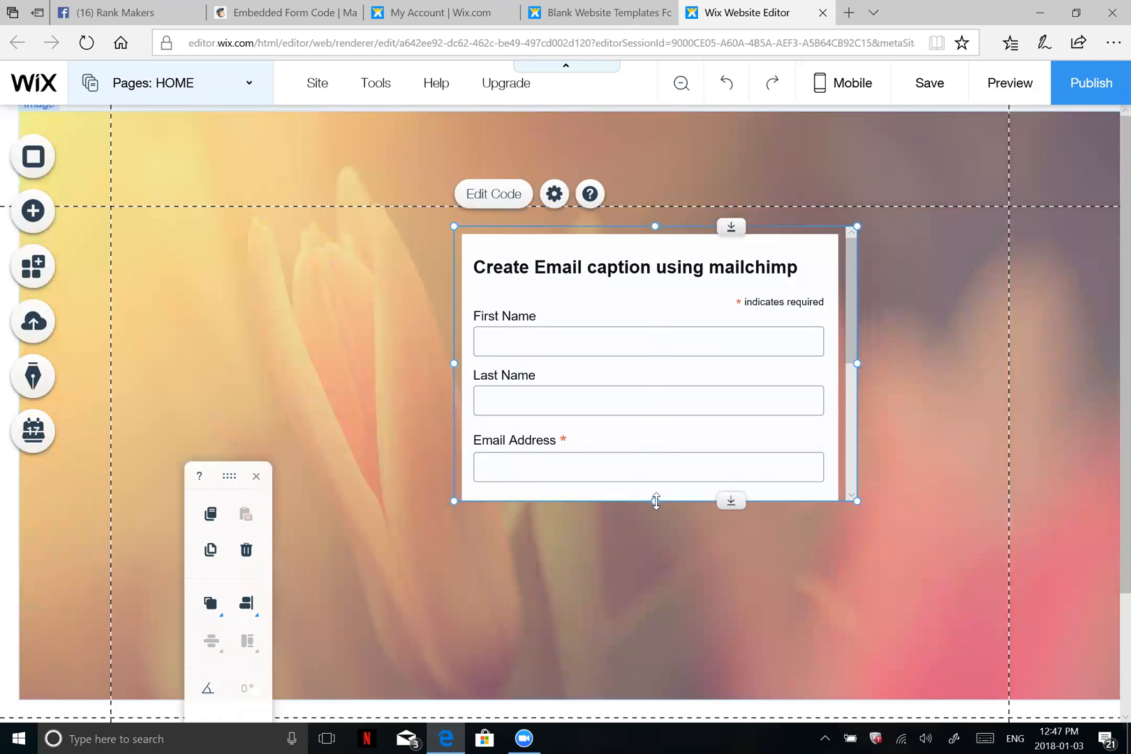
pyautogui.moveTo(654, 500); pyautogui.dragTo(664, 661)
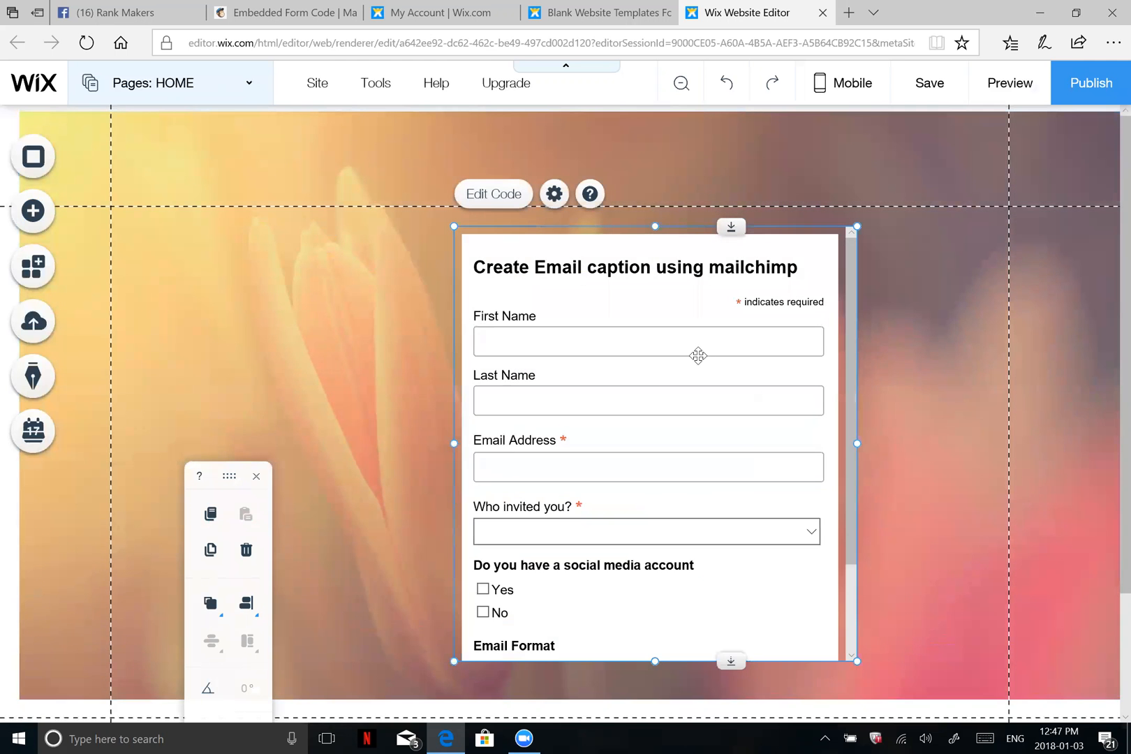
pyautogui.moveTo(671, 344); pyautogui.dragTo(841, 615)
pyautogui.scroll(-1, 864, 583)
pyautogui.moveTo(808, 550); pyautogui.dragTo(836, 651)
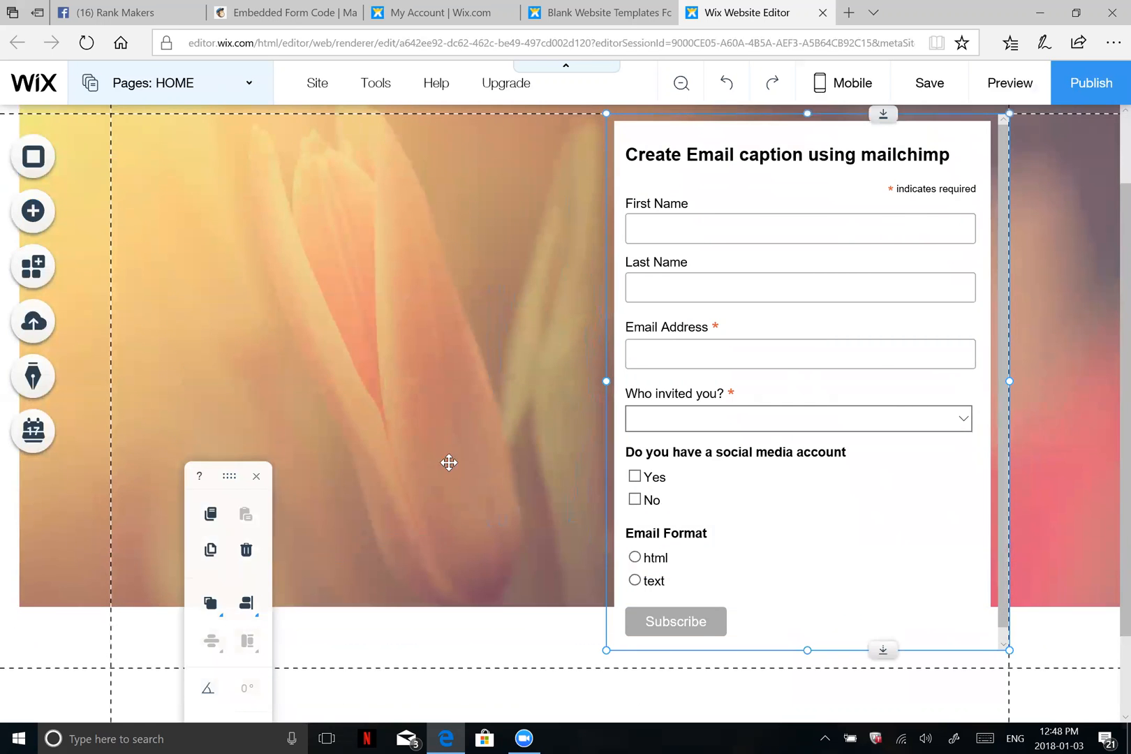
pyautogui.scroll(1, 682, 427)
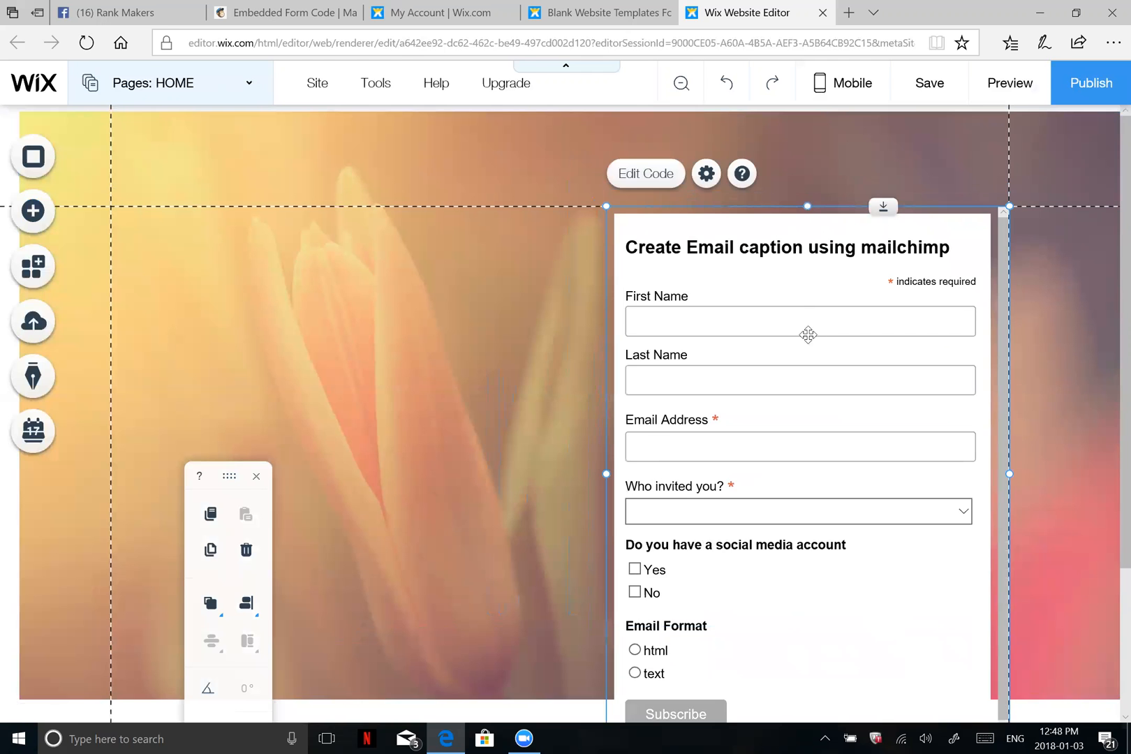
pyautogui.scroll(-1, 808, 336)
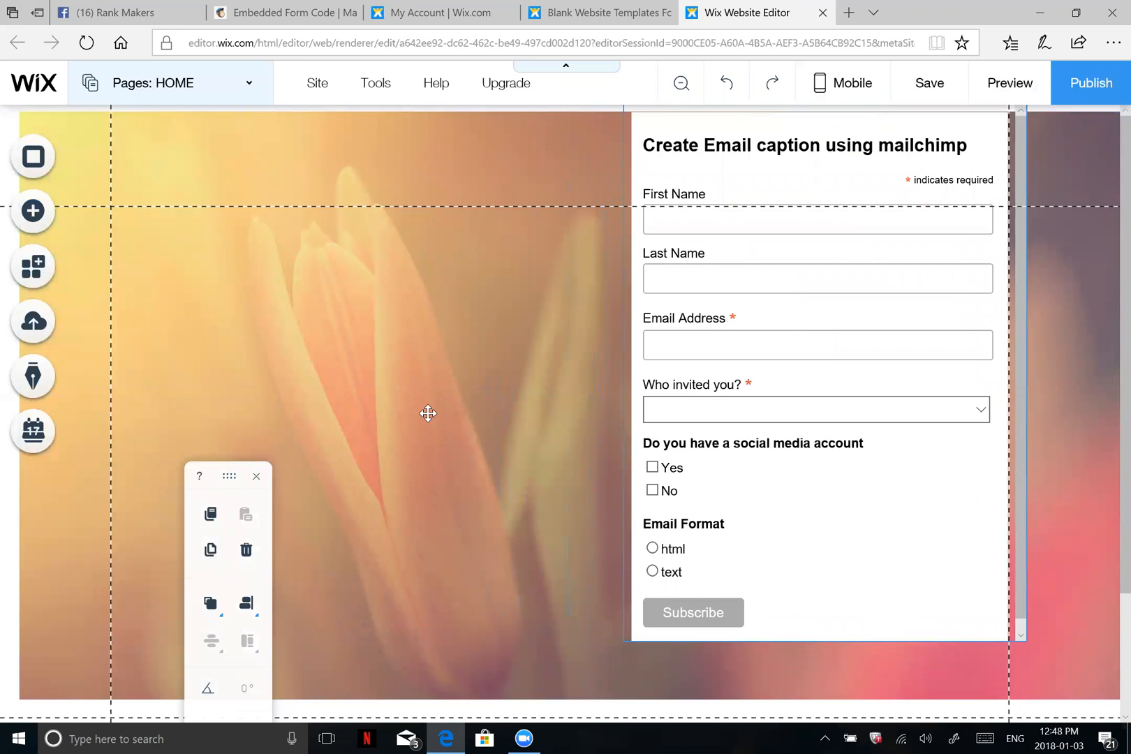
# Save the site changes and dismiss the saved confirmation.
pyautogui.click(932, 84)
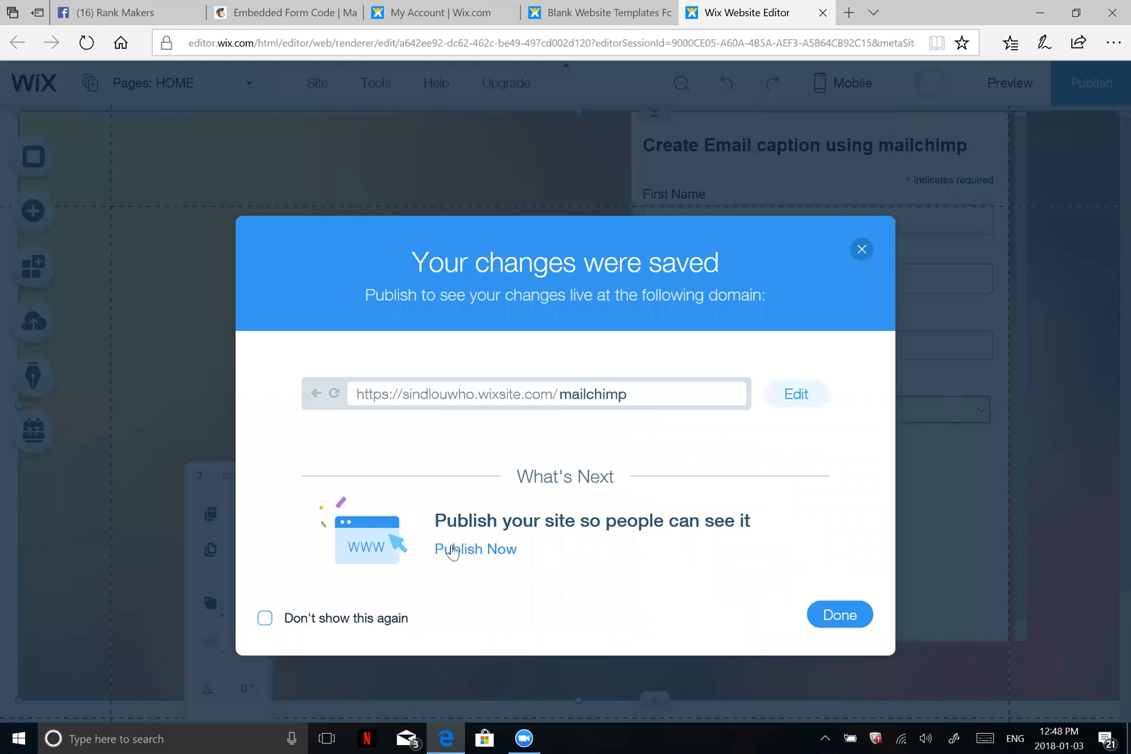
pyautogui.click(838, 616)
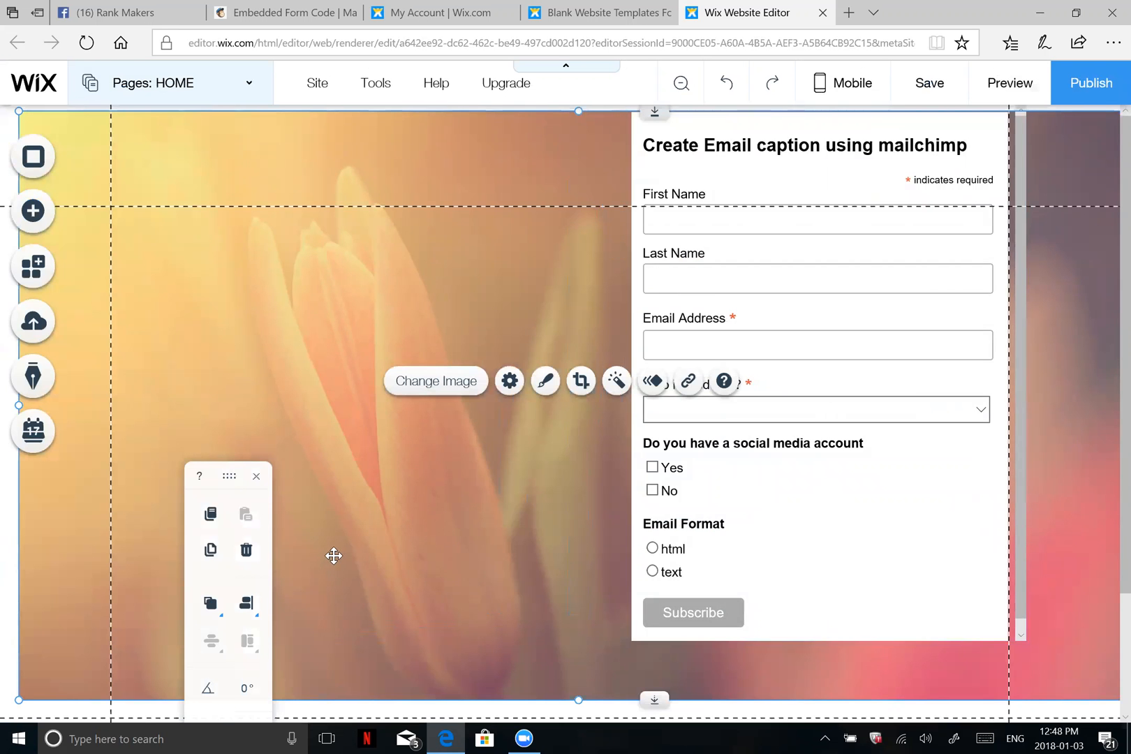
pyautogui.click(397, 561)
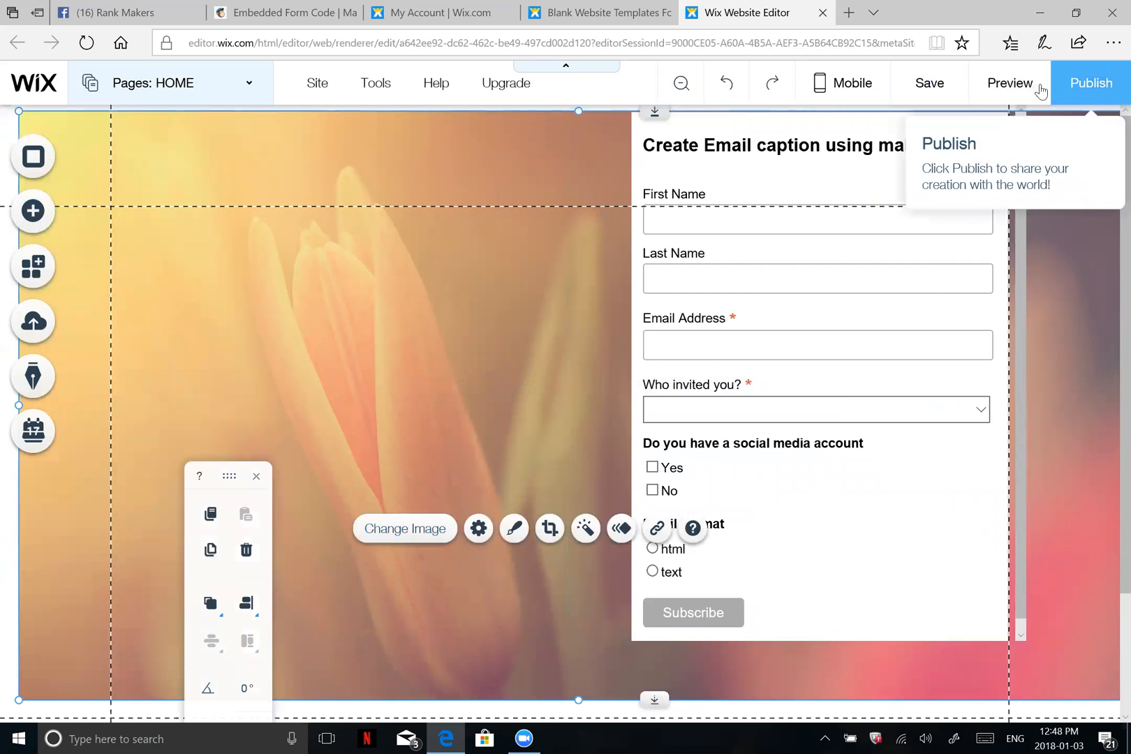
pyautogui.click(938, 85)
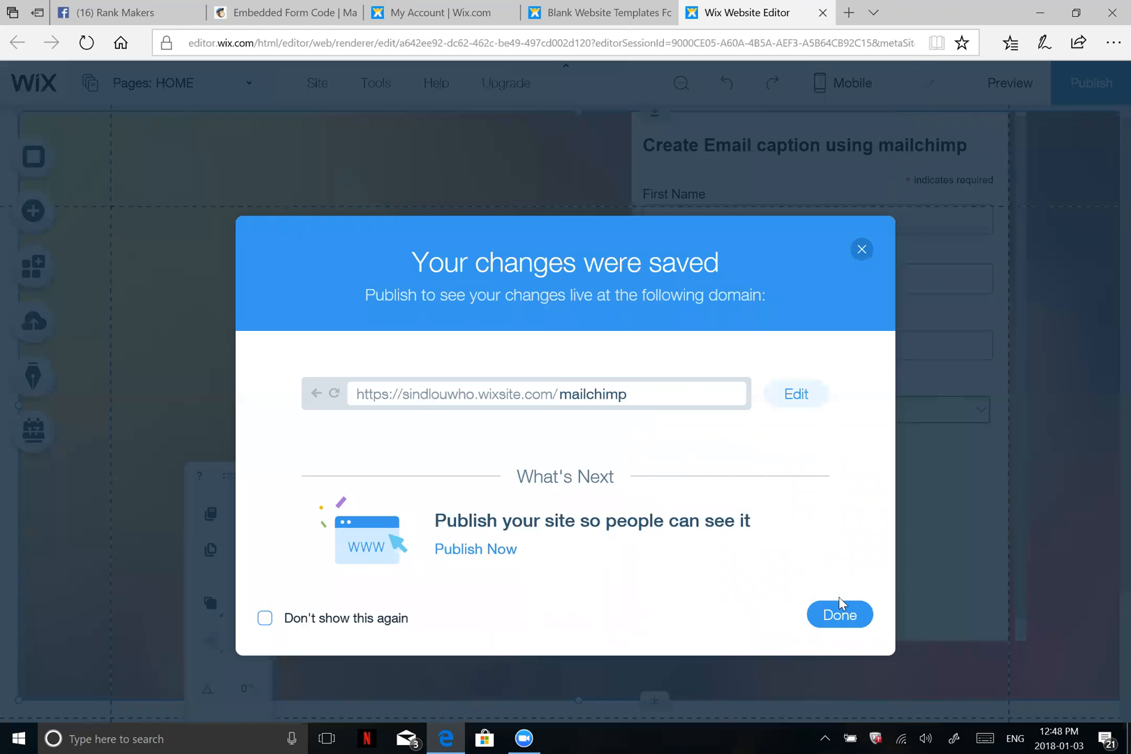
pyautogui.click(838, 615)
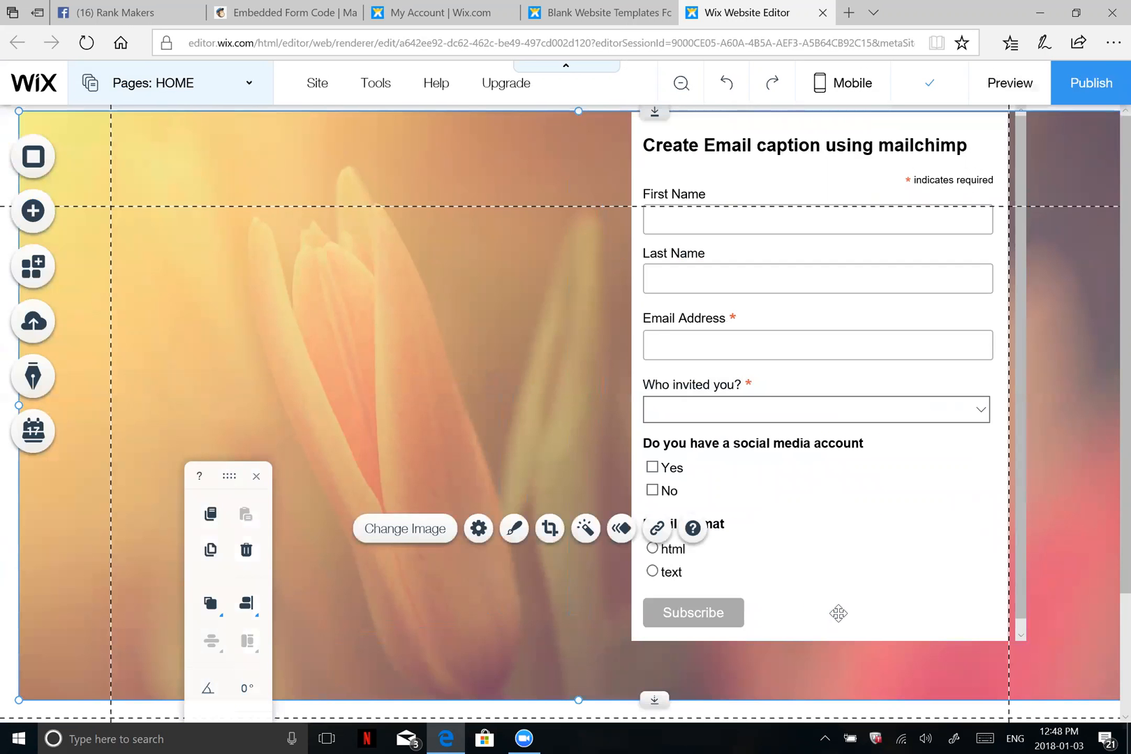
# Publish the site live and close the Congratulations dialog.
pyautogui.click(1086, 338)
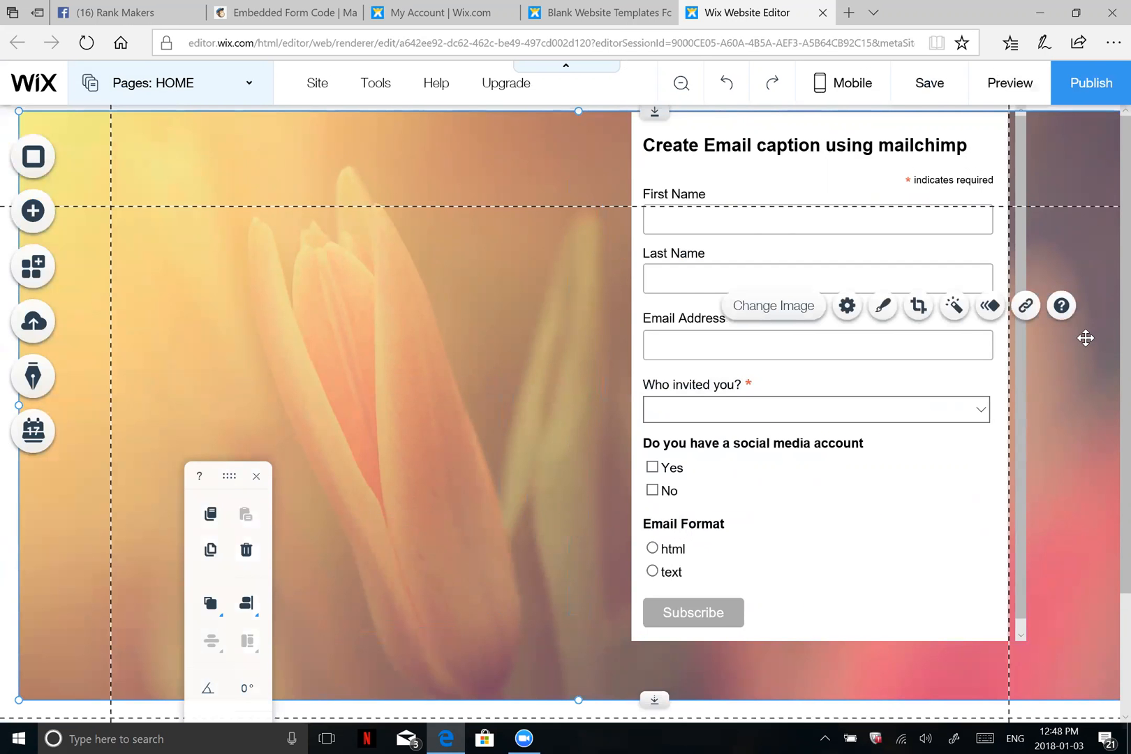
pyautogui.click(854, 175)
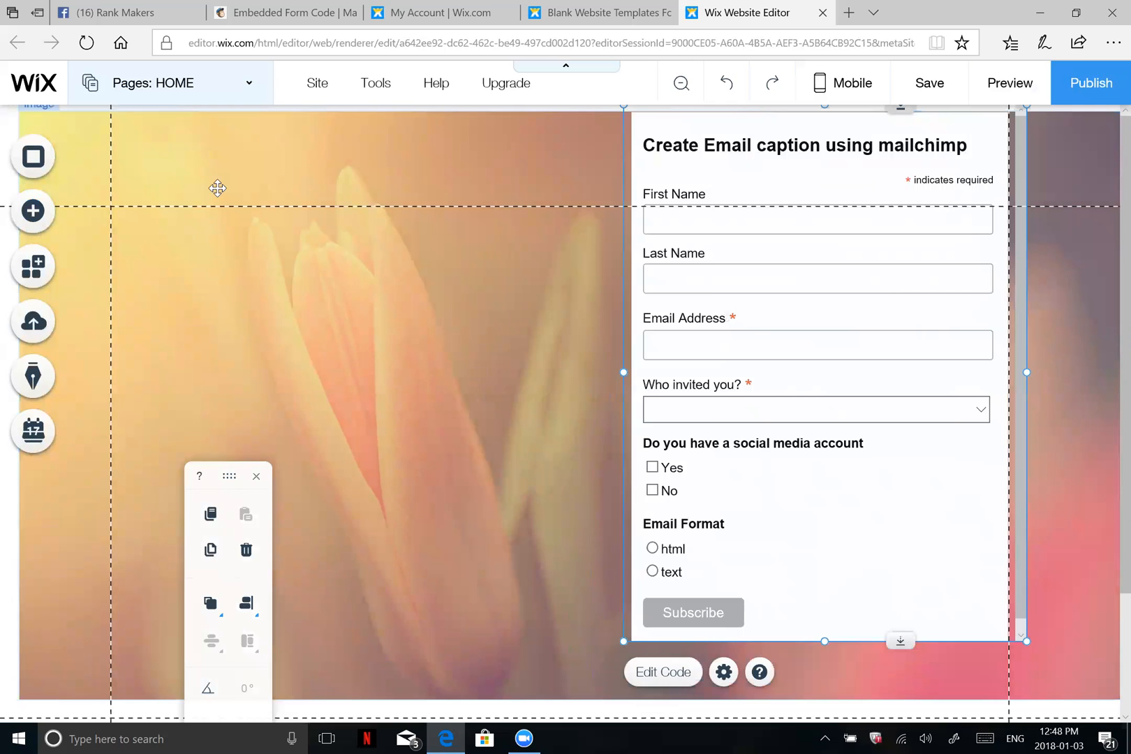
pyautogui.click(309, 303)
pyautogui.click(1092, 83)
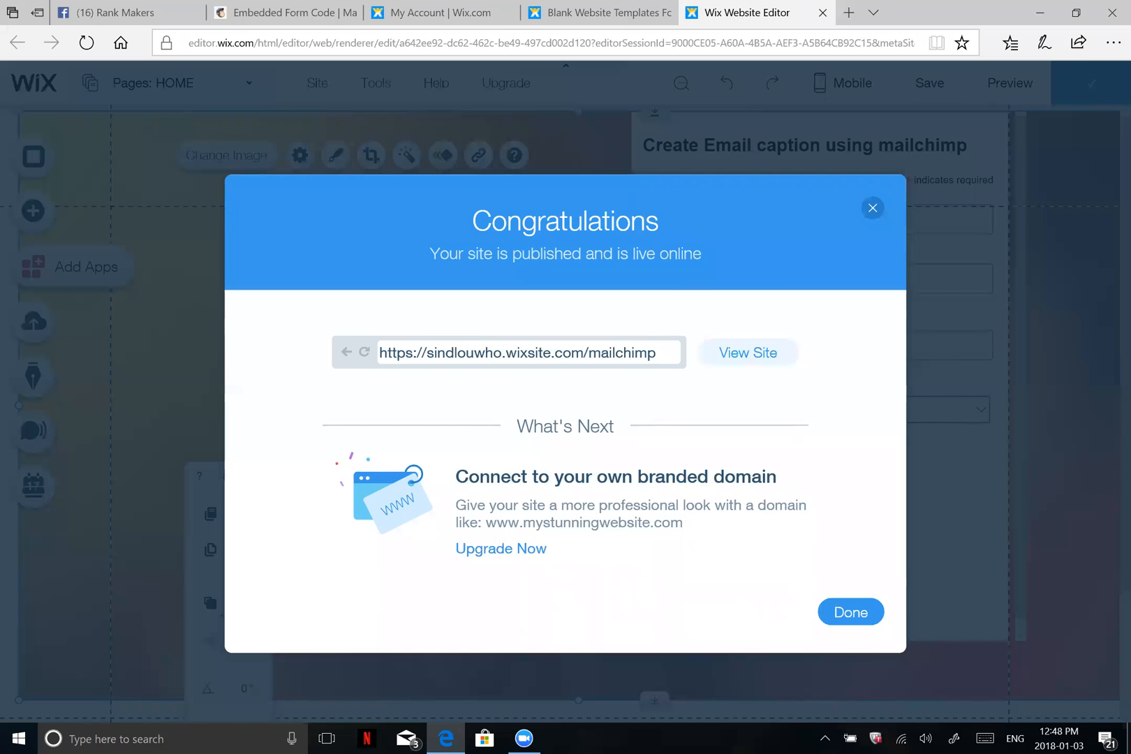
pyautogui.click(850, 615)
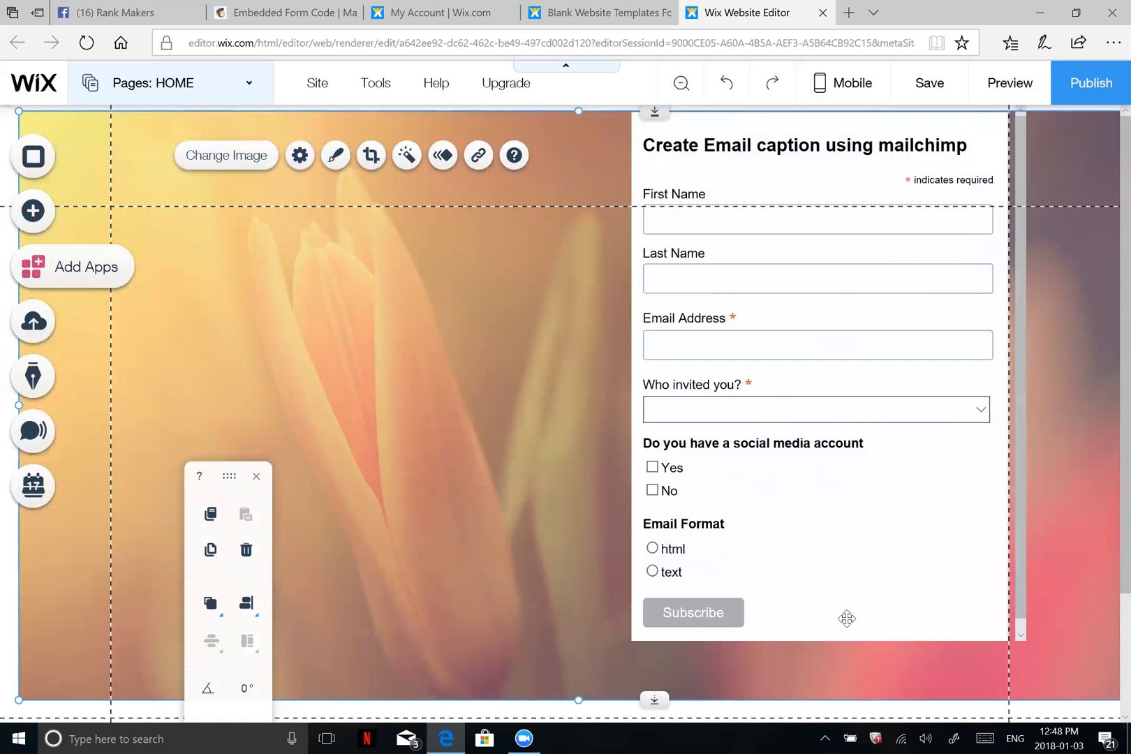
pyautogui.click(1020, 82)
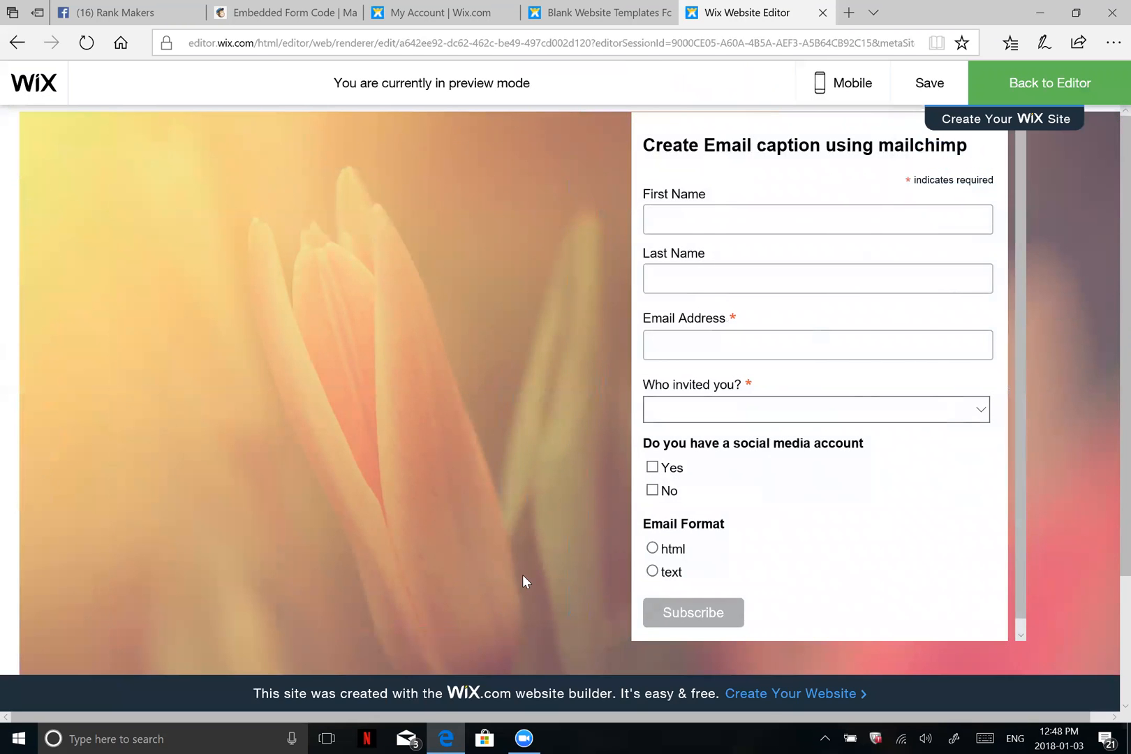
pyautogui.scroll(-2, 319, 492)
pyautogui.scroll(2, 327, 499)
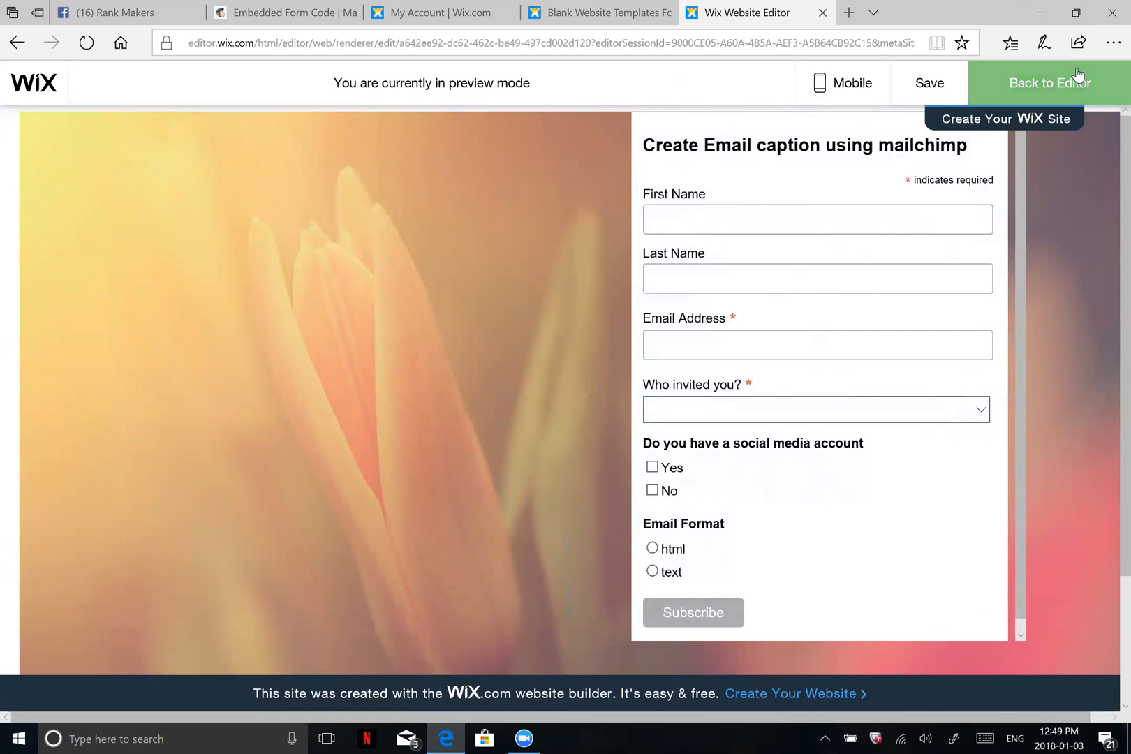
pyautogui.click(1049, 84)
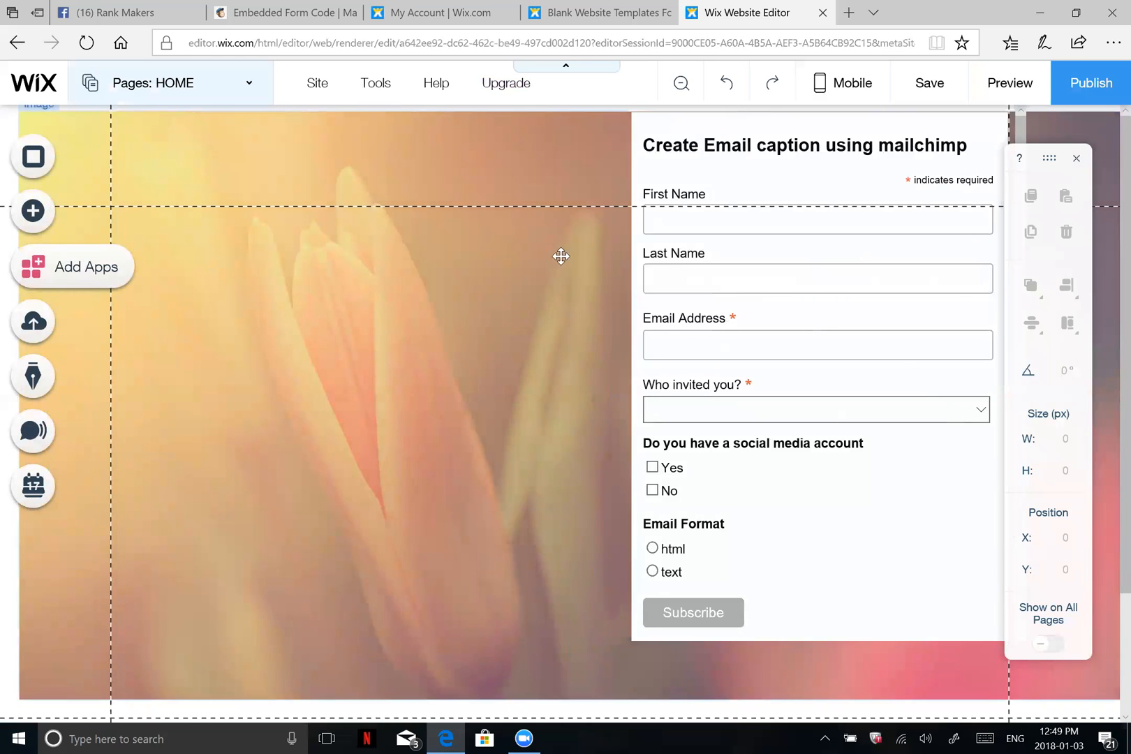
# Nudge the signup form to X 568, Y 7, then browse Add > More and the help options.
pyautogui.click(777, 181)
pyautogui.moveTo(777, 180); pyautogui.dragTo(785, 187)
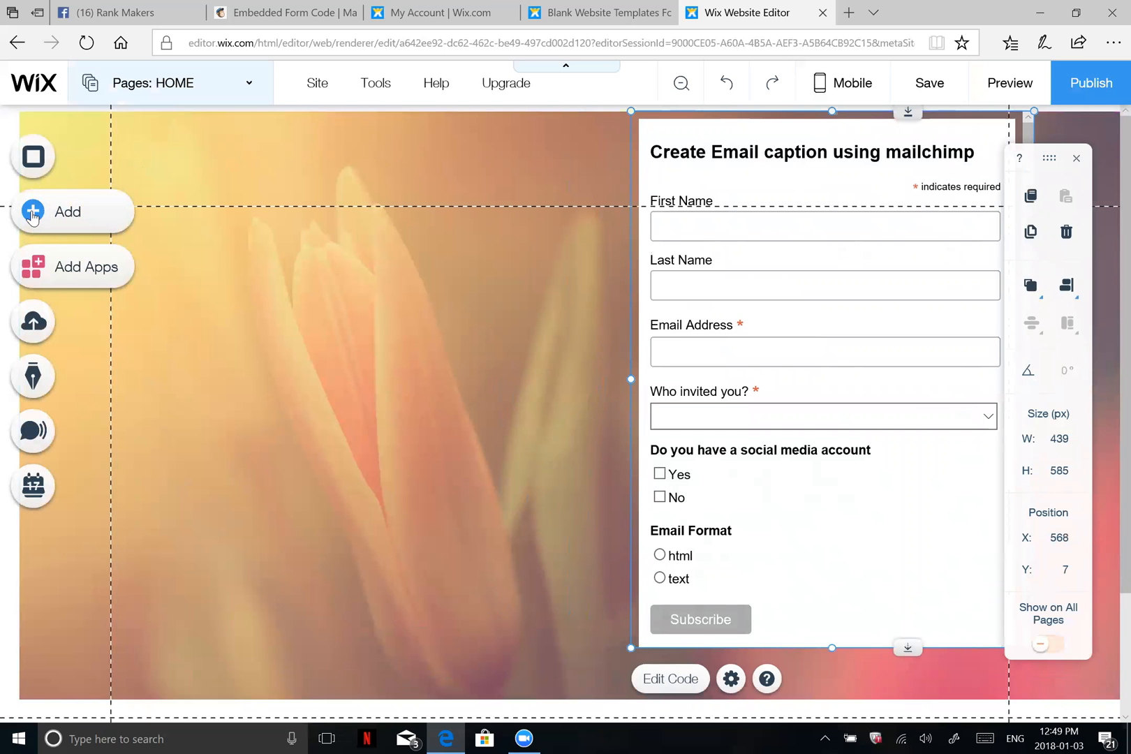
pyautogui.click(69, 215)
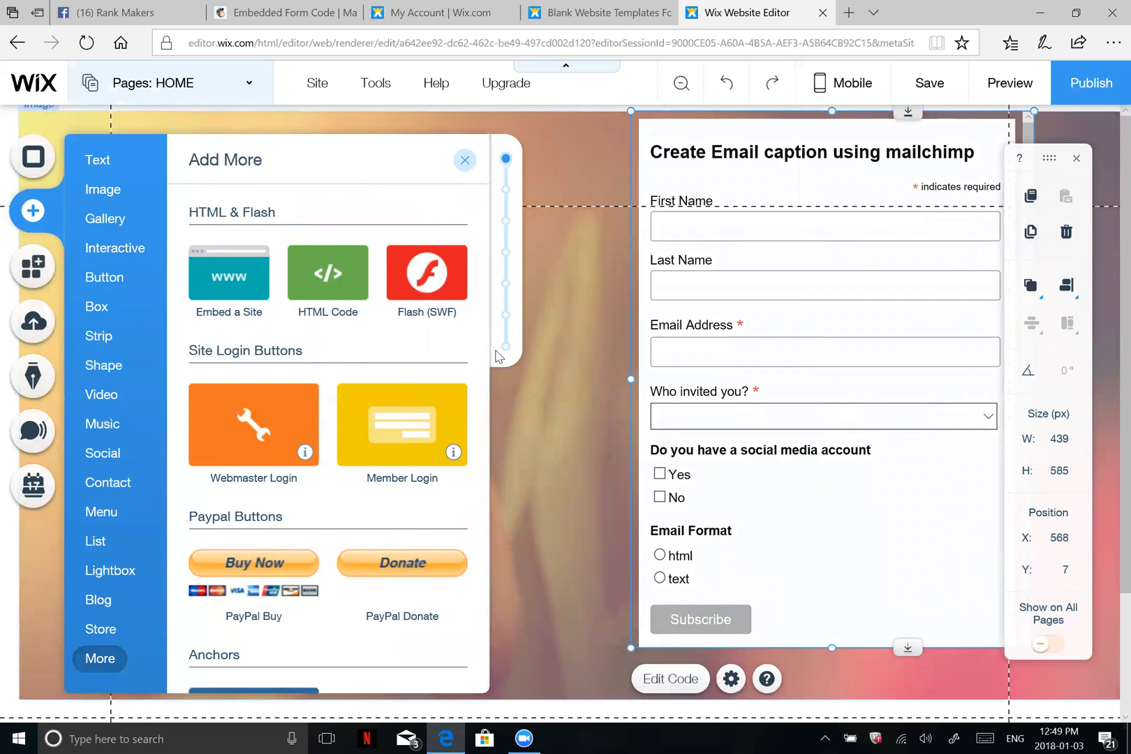
pyautogui.click(83, 660)
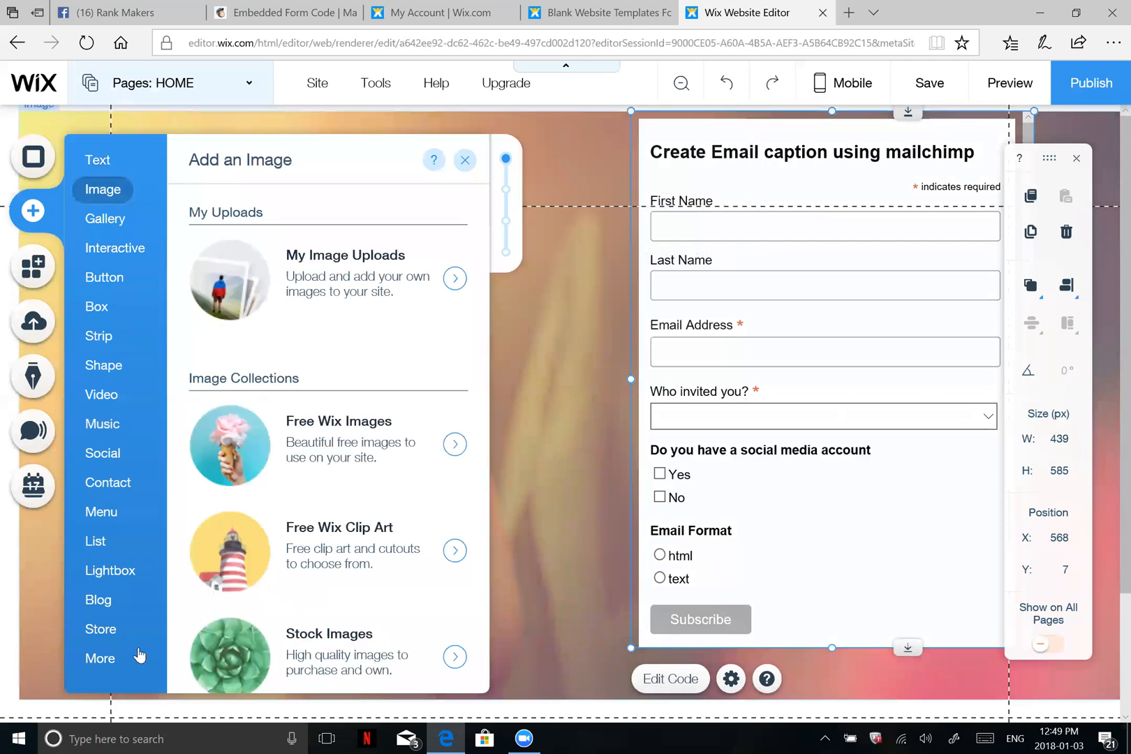
pyautogui.click(559, 510)
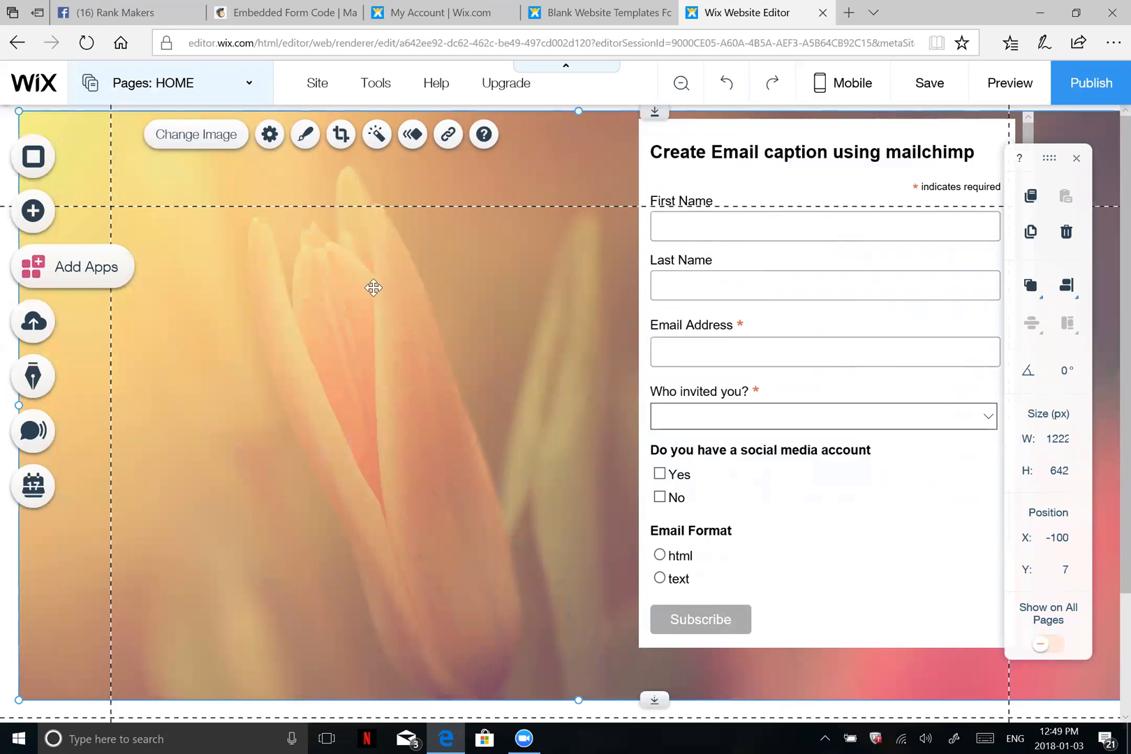
pyautogui.click(436, 82)
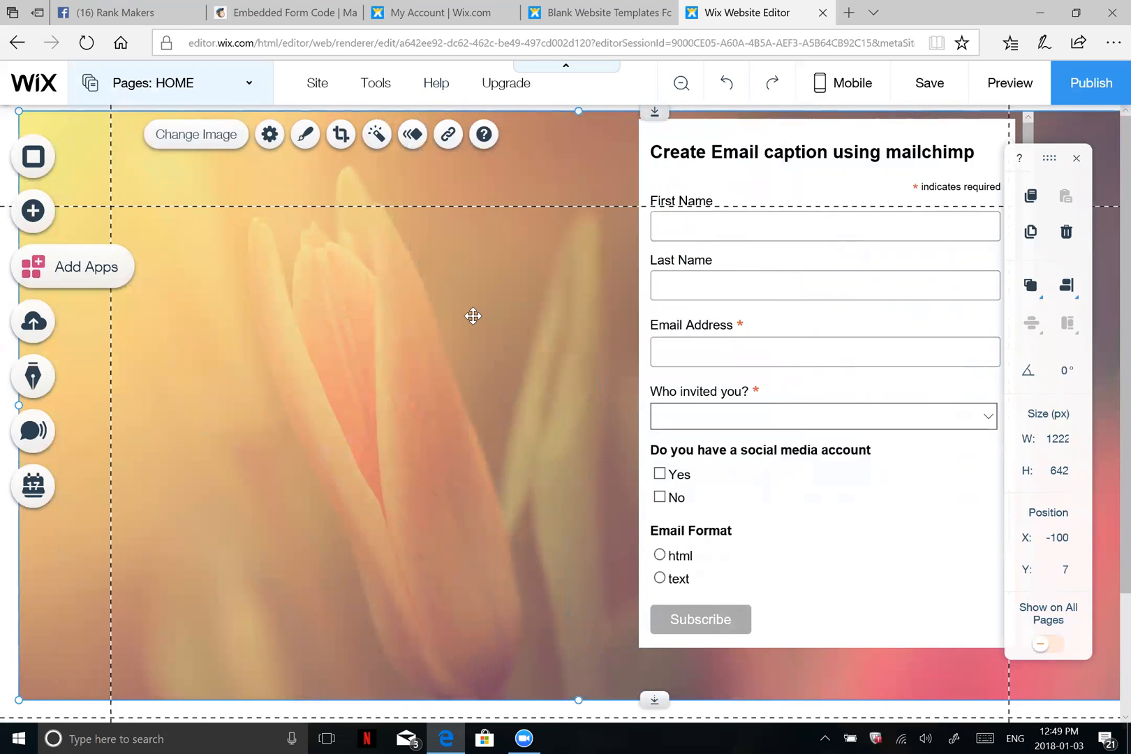